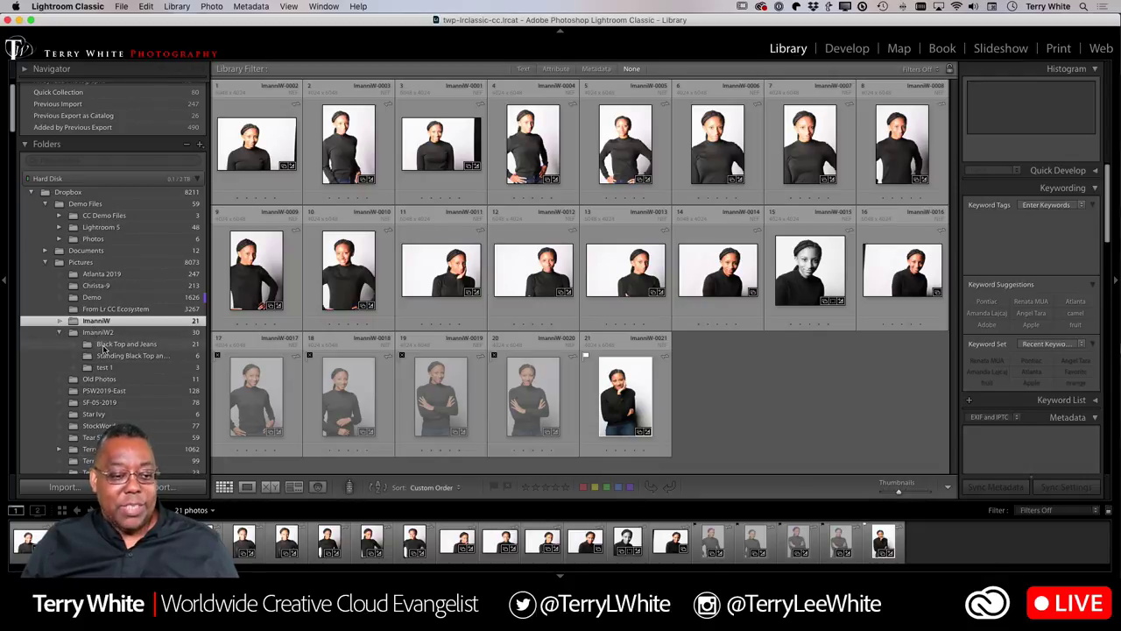
Step: Open Black Top and Jeans, then its Standing Black Top and Jeans subfolder with six photos
{"action": "left_click", "coordinate": [102, 349]}
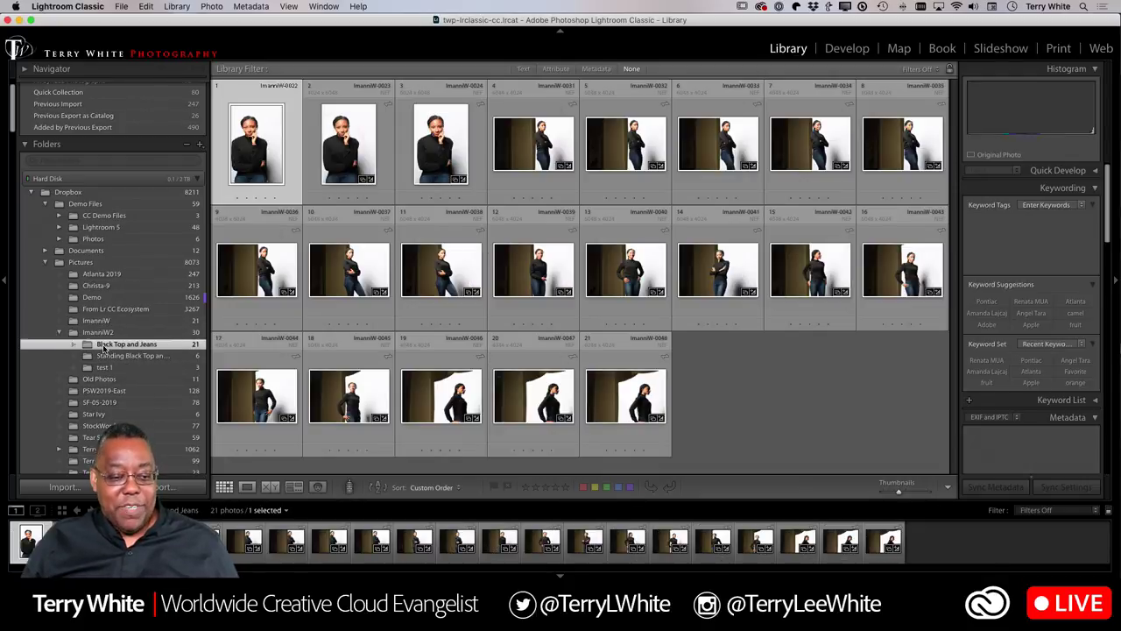
{"action": "left_click", "coordinate": [105, 356]}
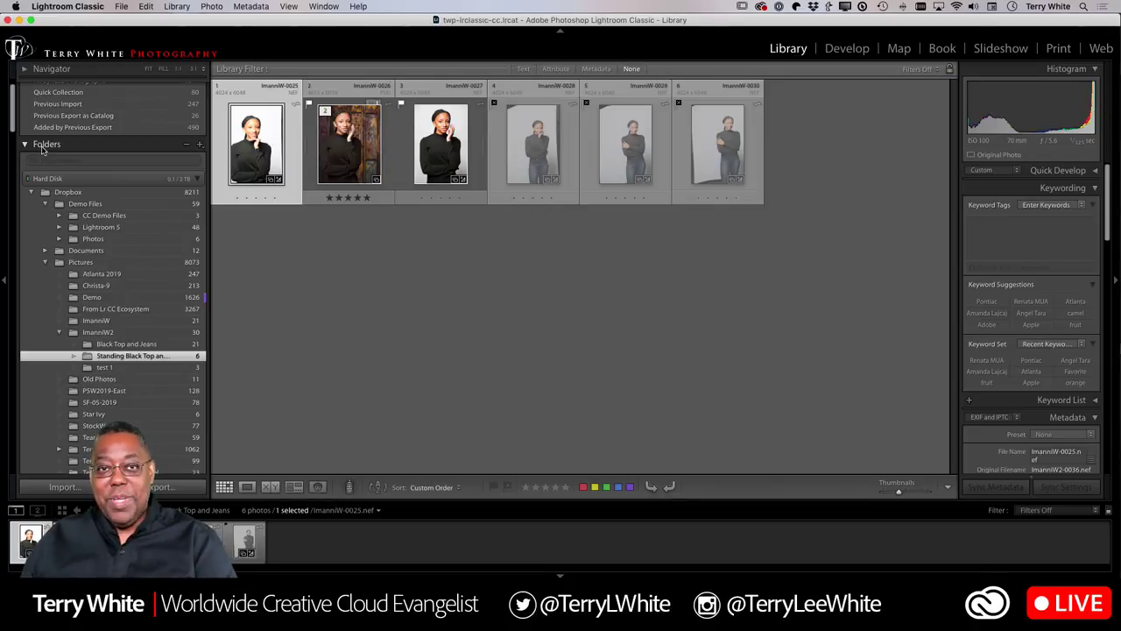
{"action": "right_click", "coordinate": [91, 360]}
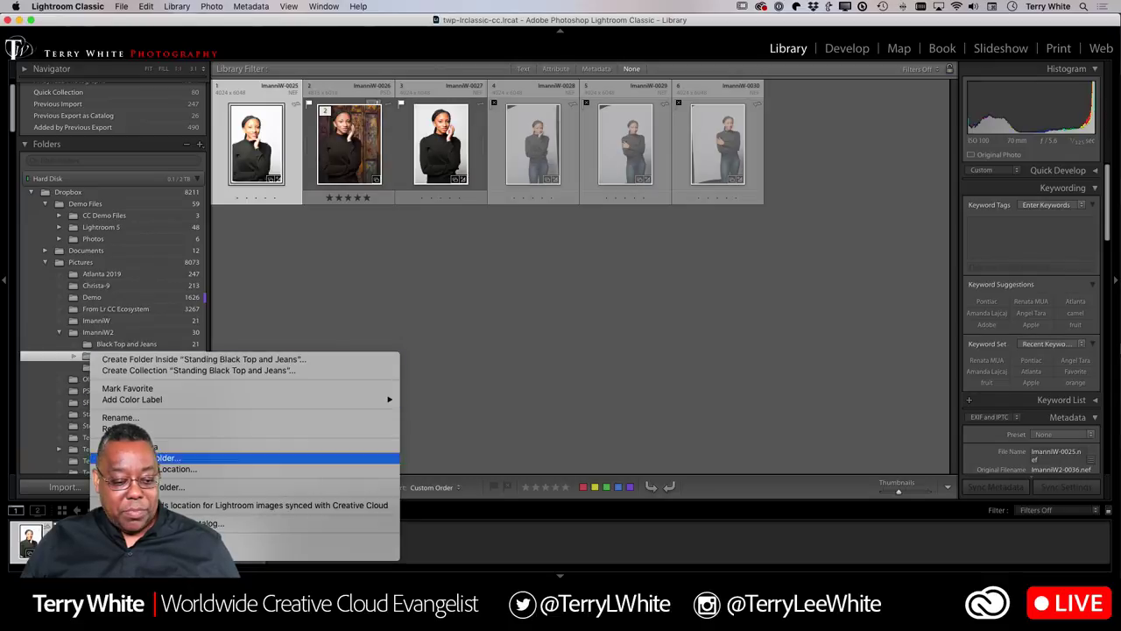
{"action": "left_click", "coordinate": [263, 542]}
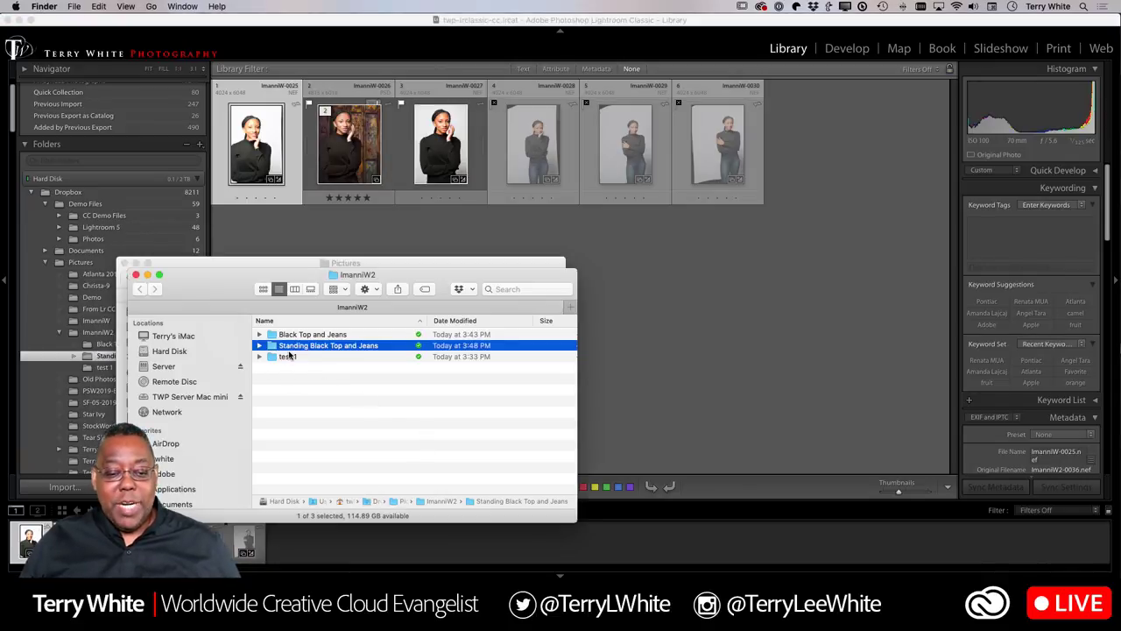
{"action": "left_click", "coordinate": [259, 346]}
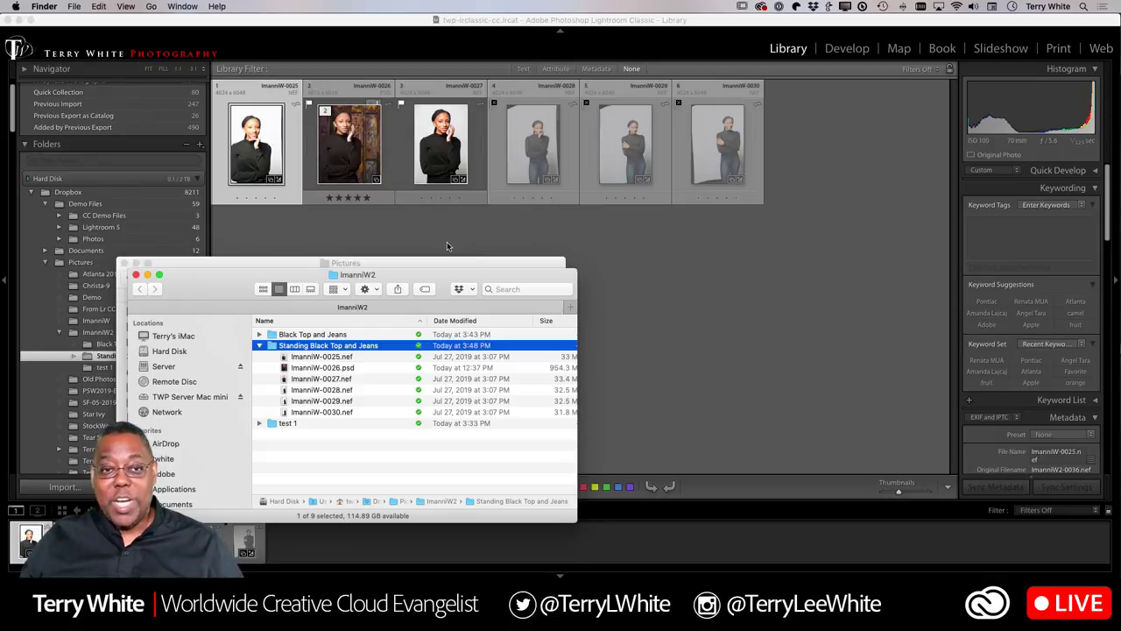
{"action": "left_click", "coordinate": [447, 242]}
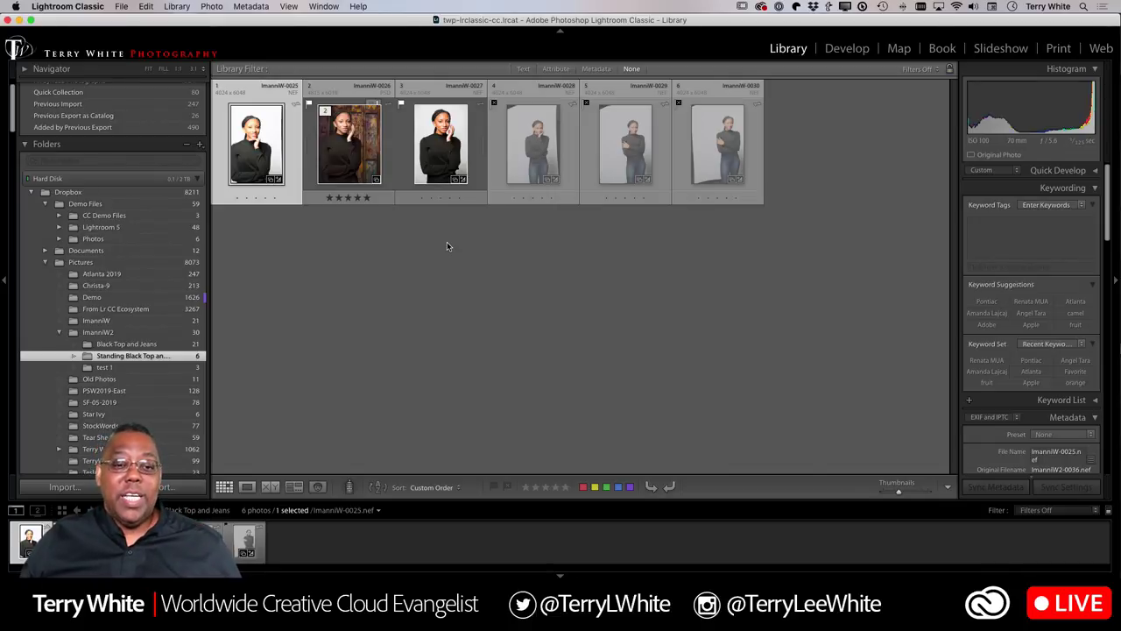
Step: Browse the ImanniW and Black Top and Jeans folders, ending with photo ImanniW-0039 selected
{"action": "key", "text": "Right"}
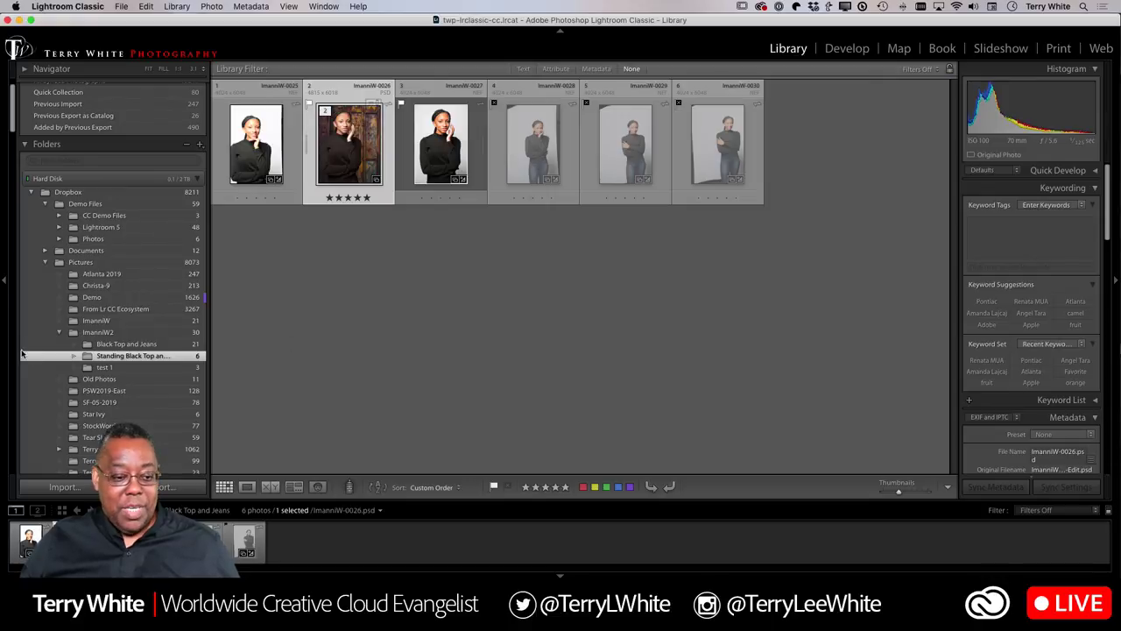
{"action": "left_click", "coordinate": [113, 322]}
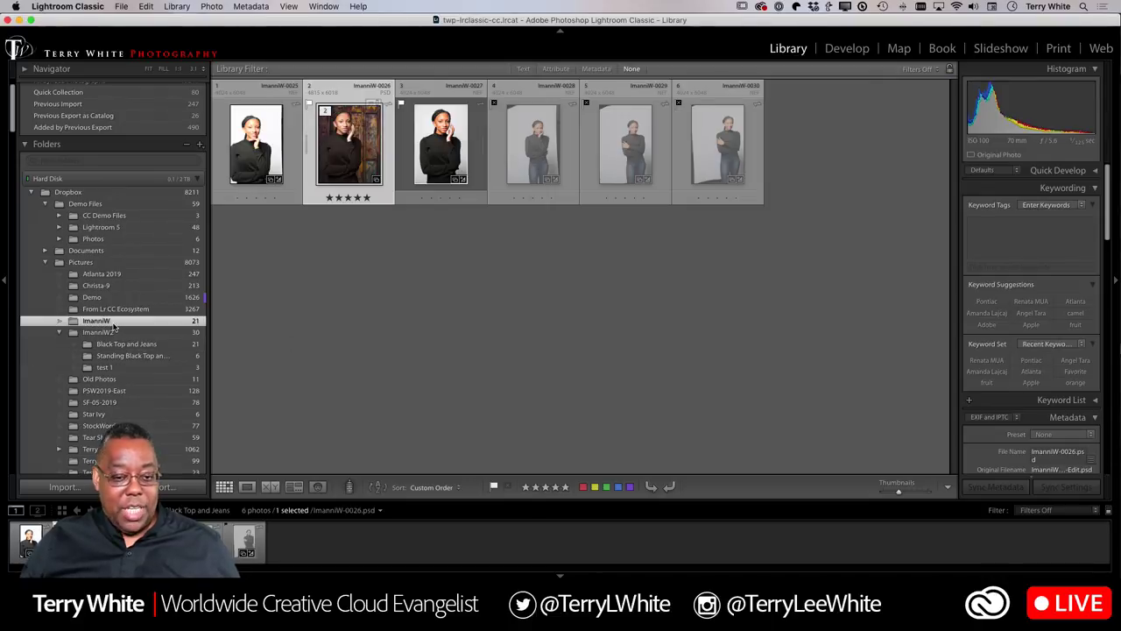
{"action": "left_click", "coordinate": [806, 278]}
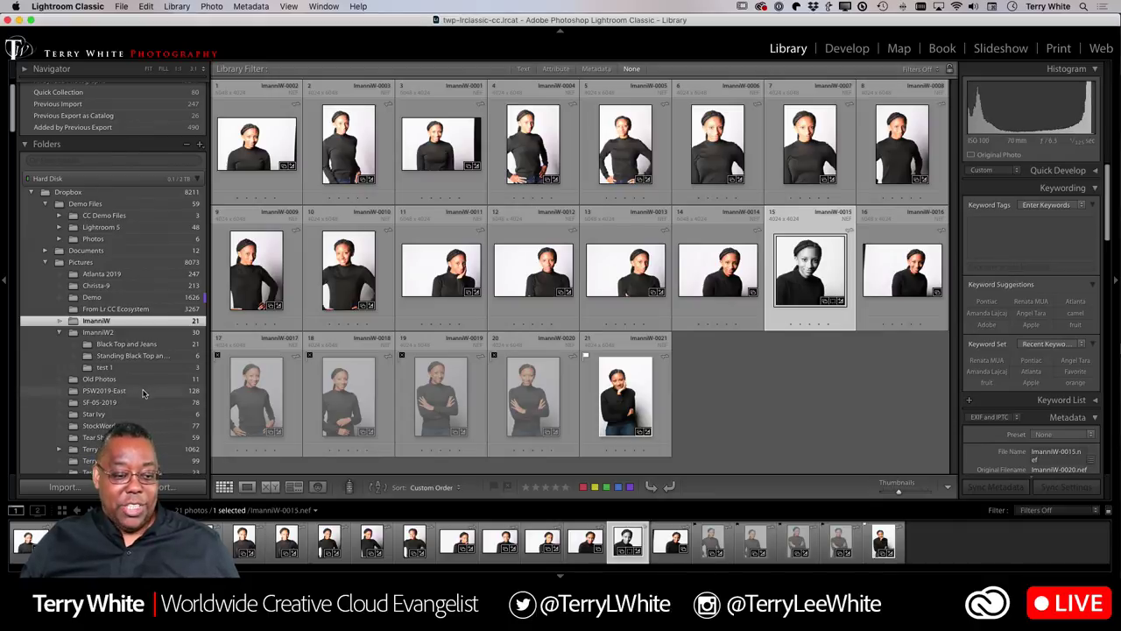
{"action": "left_click", "coordinate": [136, 345]}
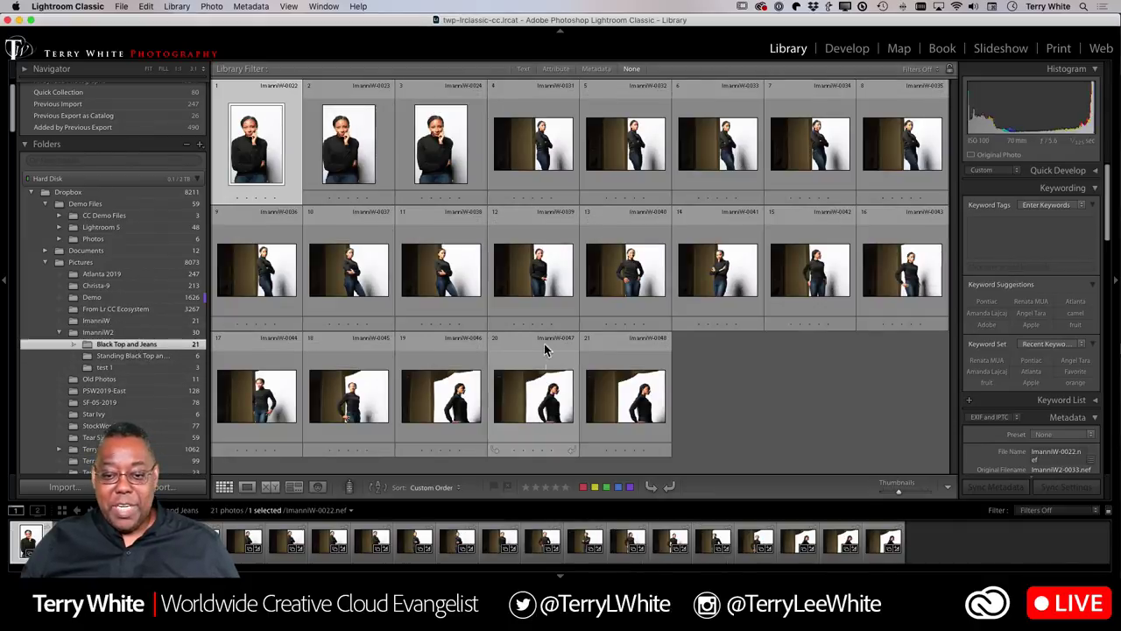
{"action": "left_click", "coordinate": [541, 274]}
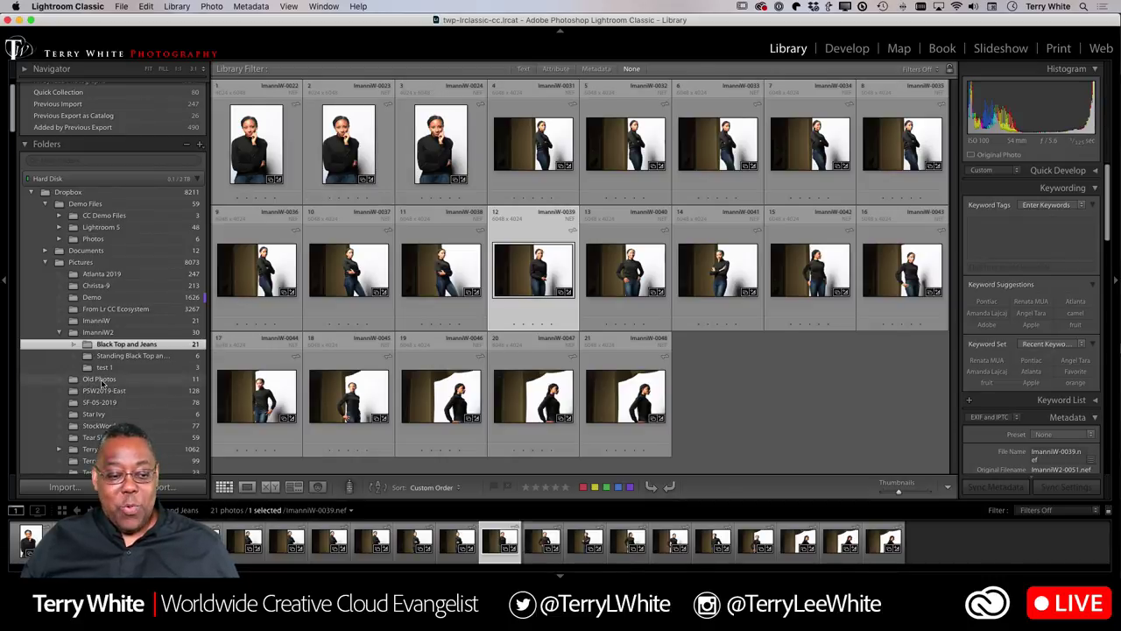
{"action": "scroll", "coordinate": [101, 383], "scroll_direction": "down", "scroll_amount": 5}
{"action": "scroll", "coordinate": [102, 382], "scroll_direction": "down", "scroll_amount": 10}
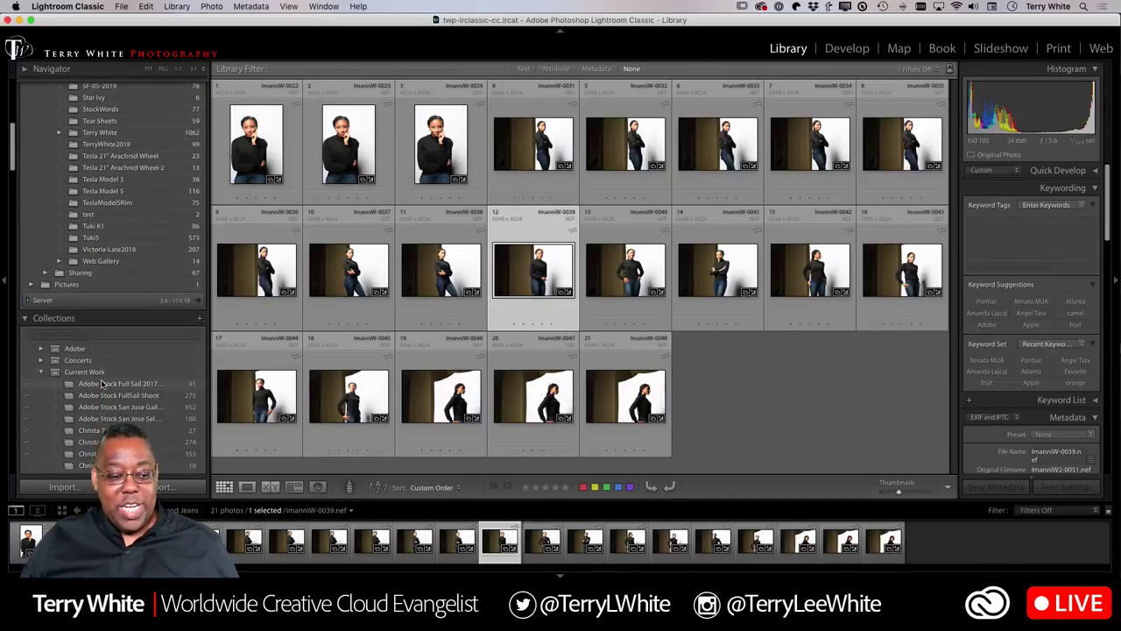
{"action": "scroll", "coordinate": [54, 331], "scroll_direction": "down", "scroll_amount": 4}
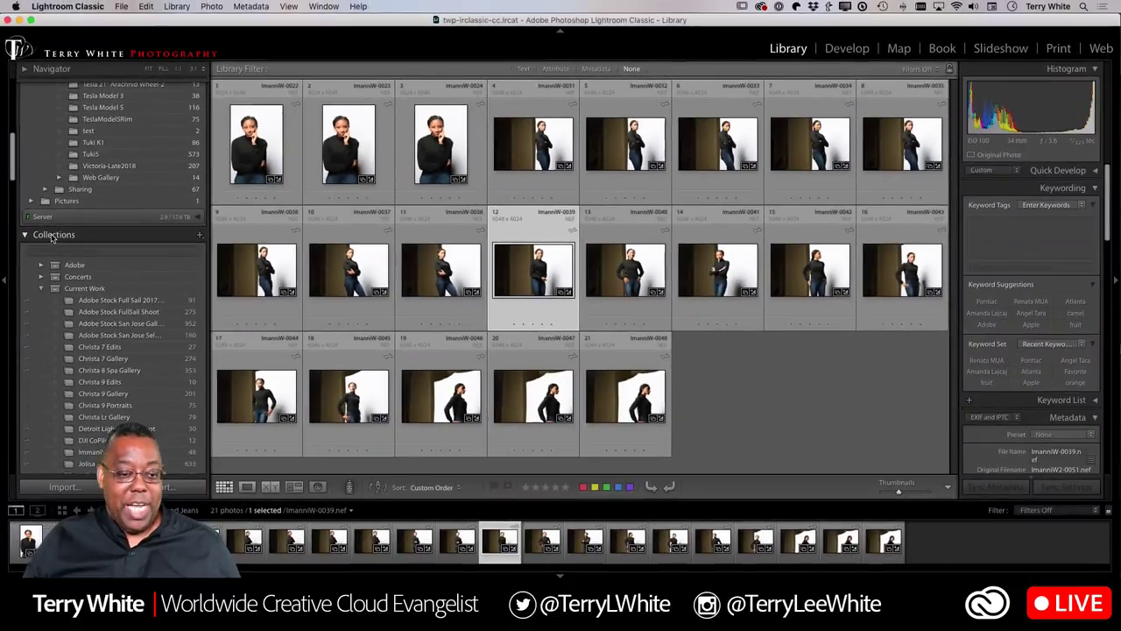
{"action": "left_click", "coordinate": [200, 236]}
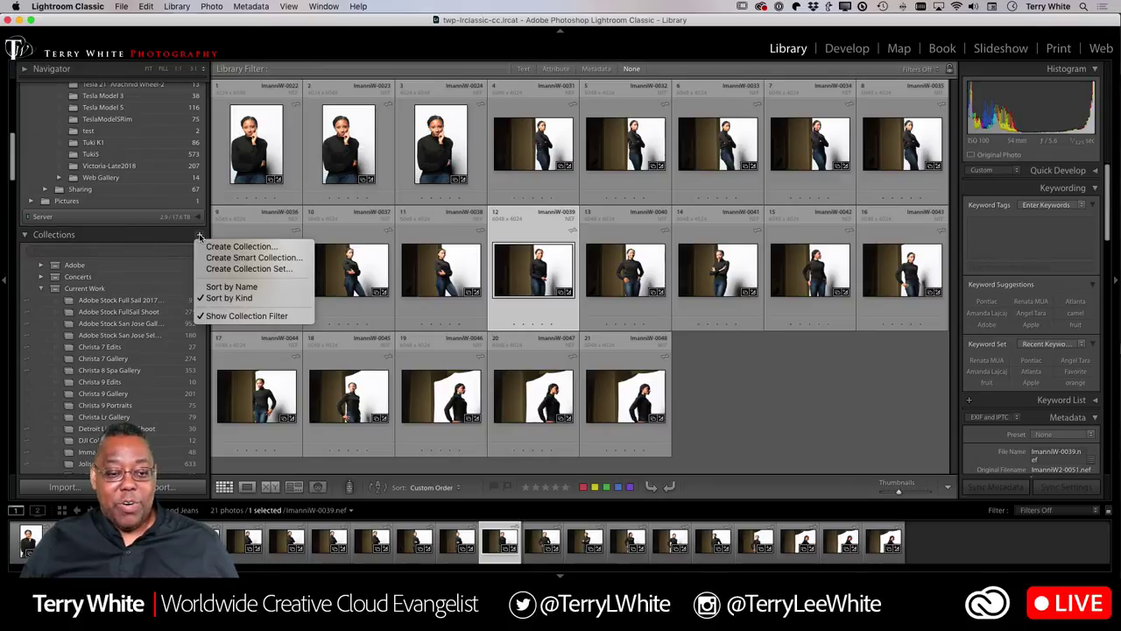
{"action": "left_click", "coordinate": [230, 245]}
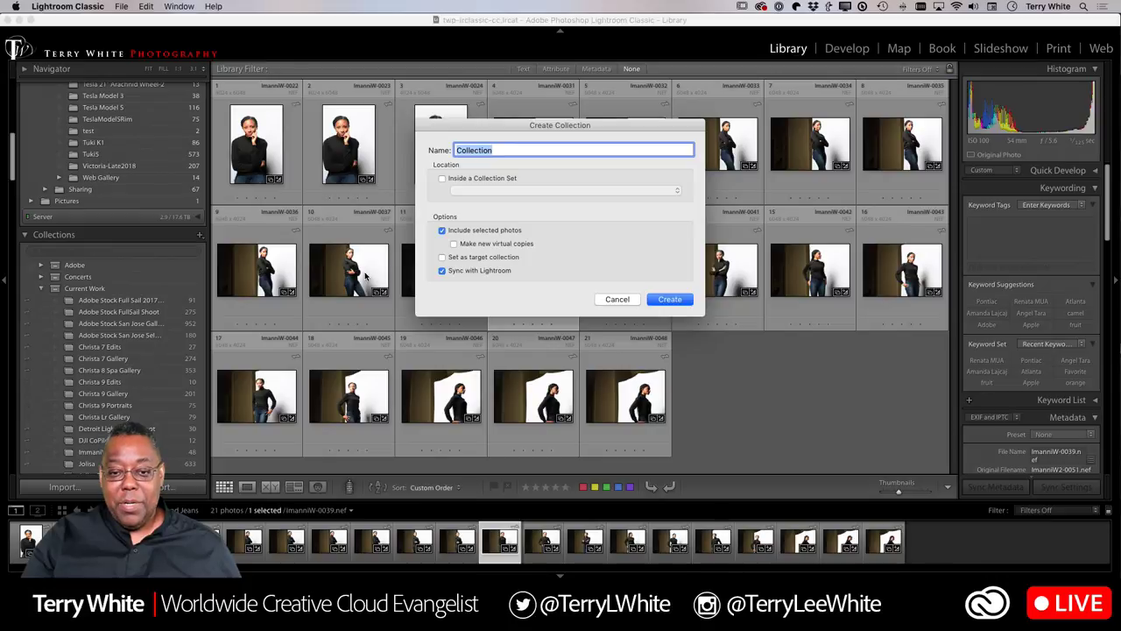
{"action": "key", "text": "BackSpace"}
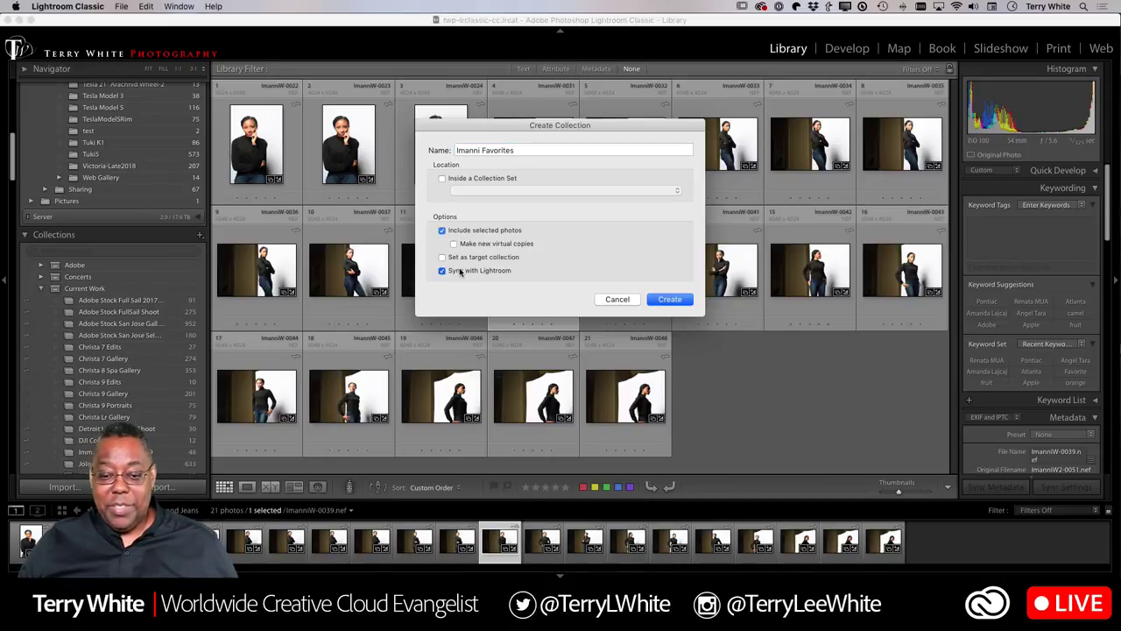
{"action": "left_click", "coordinate": [443, 270]}
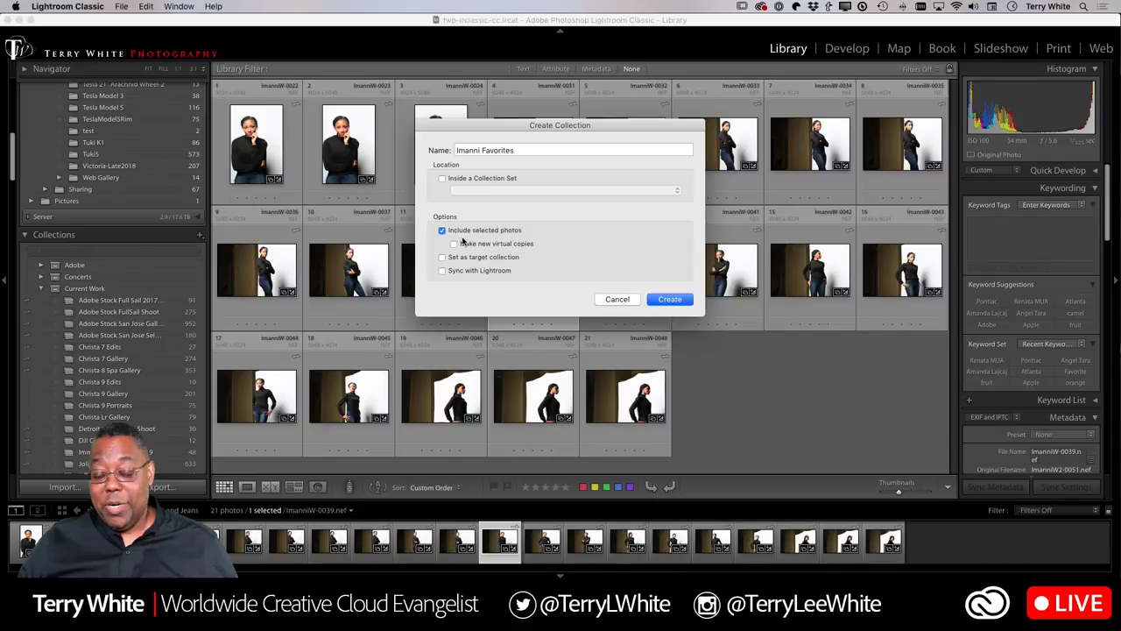
{"action": "left_click", "coordinate": [670, 300]}
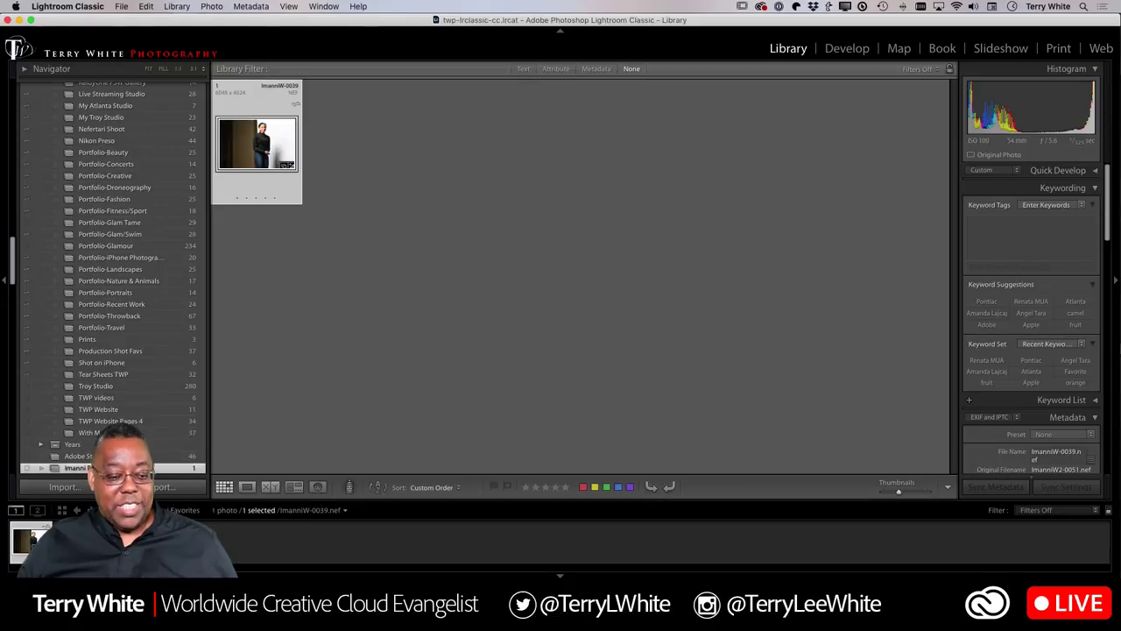
Step: Collapse the TWP, Current Work and PSW collection sets
{"action": "scroll", "coordinate": [129, 325], "scroll_direction": "up", "scroll_amount": 10}
{"action": "scroll", "coordinate": [129, 325], "scroll_direction": "up", "scroll_amount": 2}
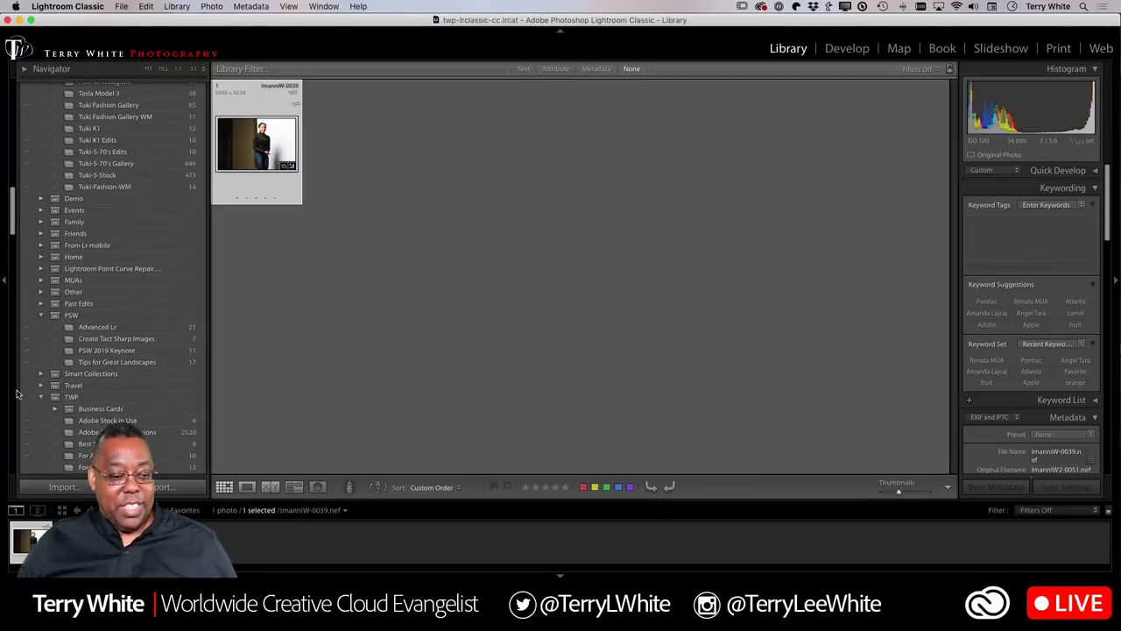
{"action": "left_click", "coordinate": [41, 397]}
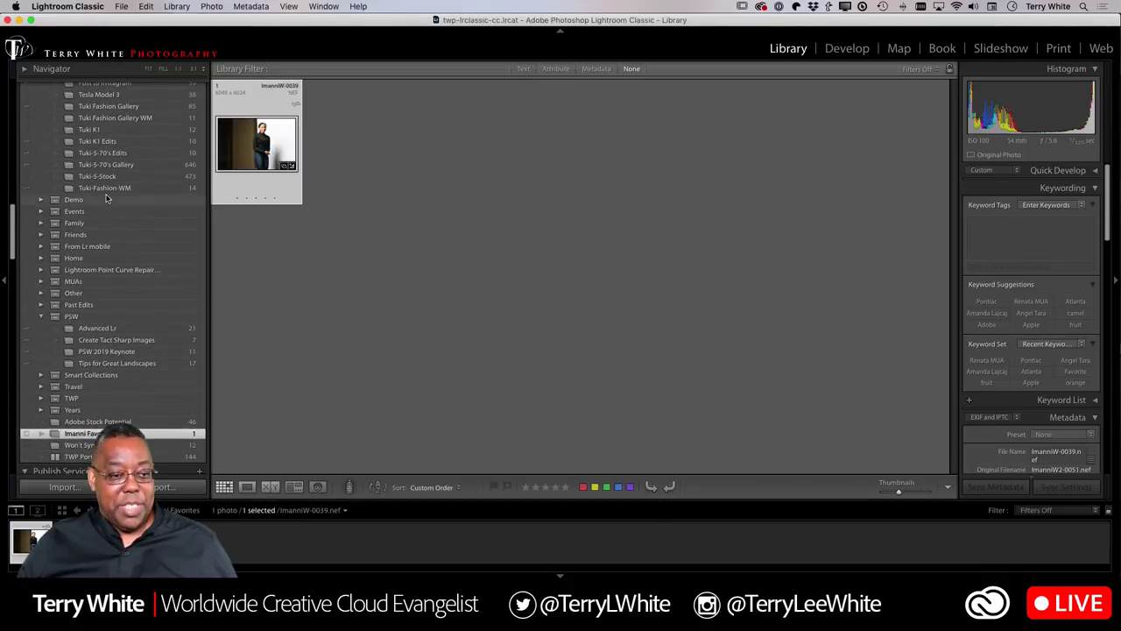
{"action": "scroll", "coordinate": [50, 207], "scroll_direction": "up", "scroll_amount": 10}
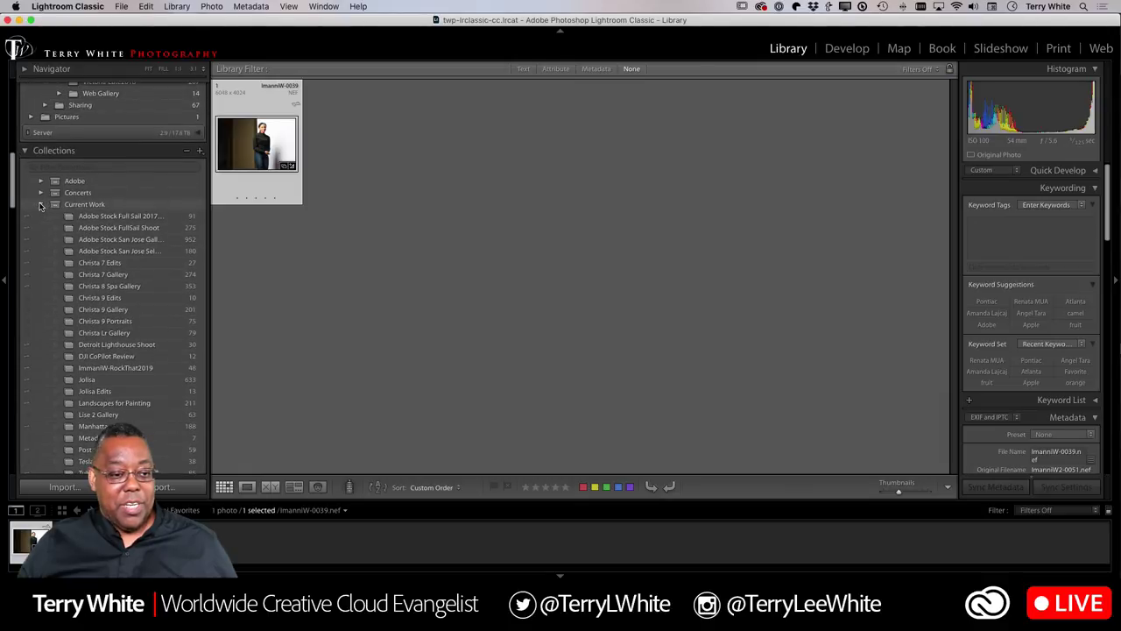
{"action": "left_click", "coordinate": [42, 204]}
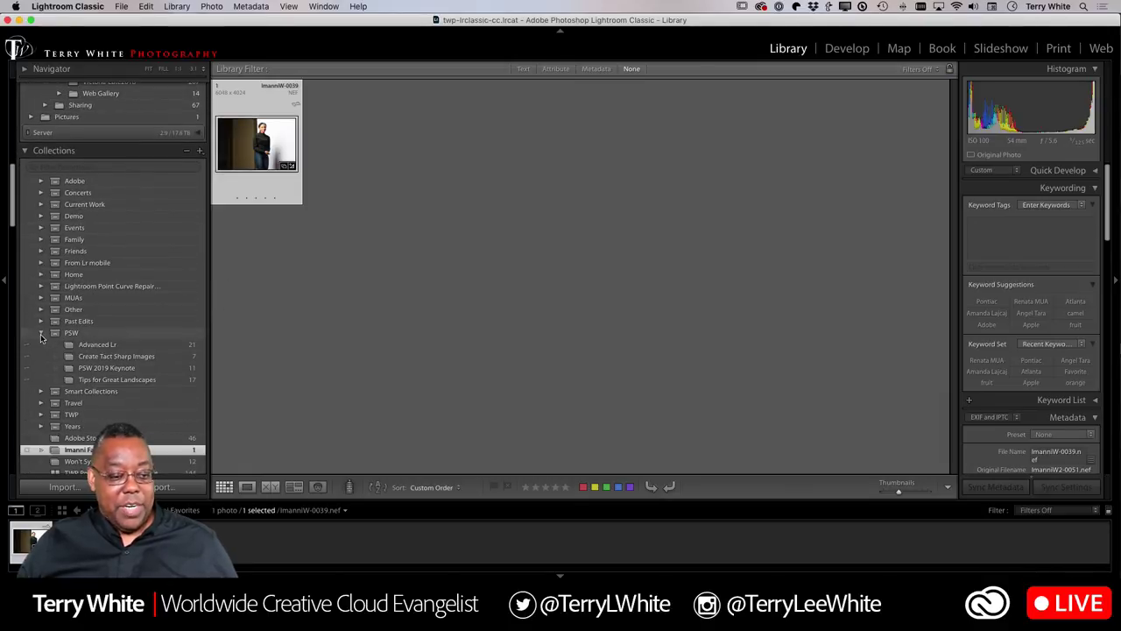
{"action": "left_click", "coordinate": [41, 334]}
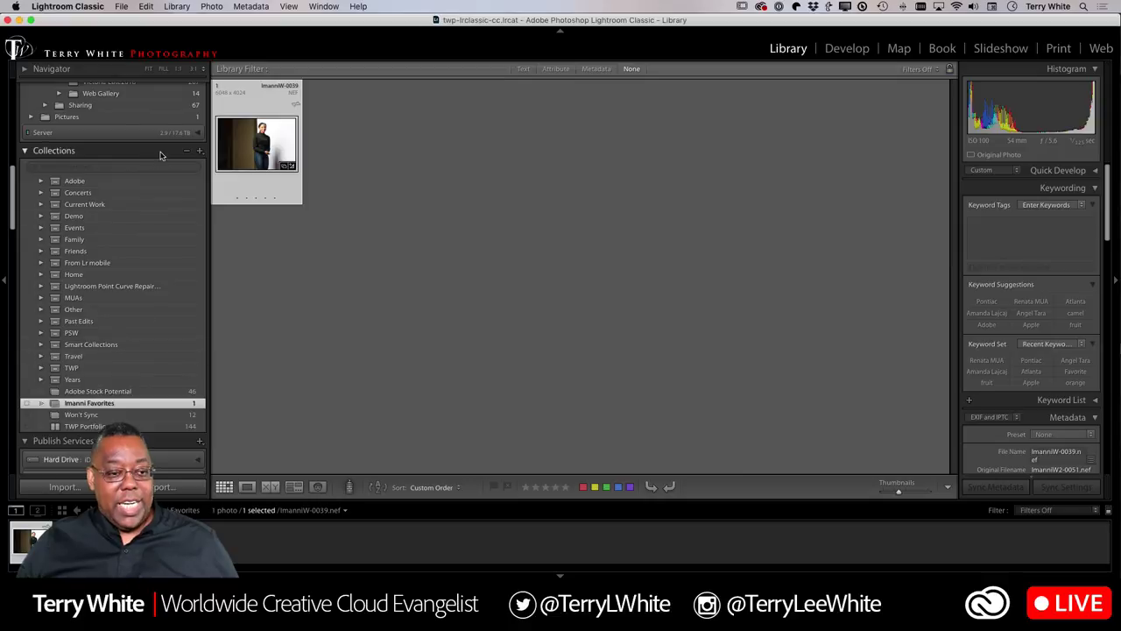
{"action": "scroll", "coordinate": [158, 152], "scroll_direction": "up", "scroll_amount": 10}
{"action": "scroll", "coordinate": [157, 154], "scroll_direction": "up", "scroll_amount": 5}
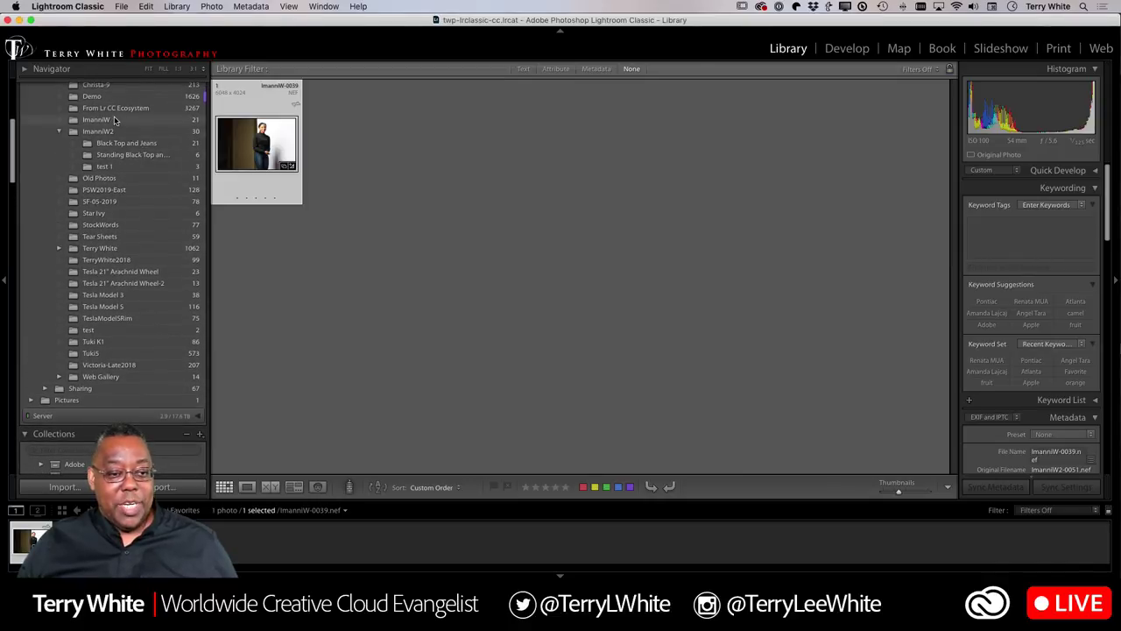
Step: Add the black-and-white portrait ImanniW-0015 from the ImanniW folder to Imanni Favorites
{"action": "left_click", "coordinate": [104, 120]}
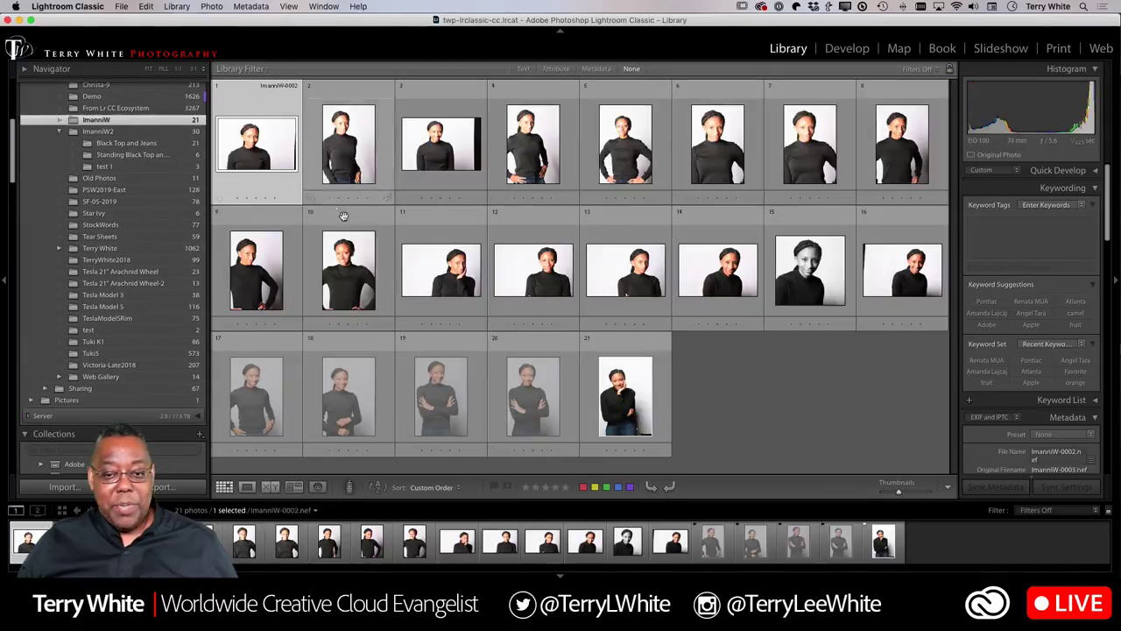
{"action": "left_click", "coordinate": [795, 284]}
{"action": "scroll", "coordinate": [159, 325], "scroll_direction": "down", "scroll_amount": 10}
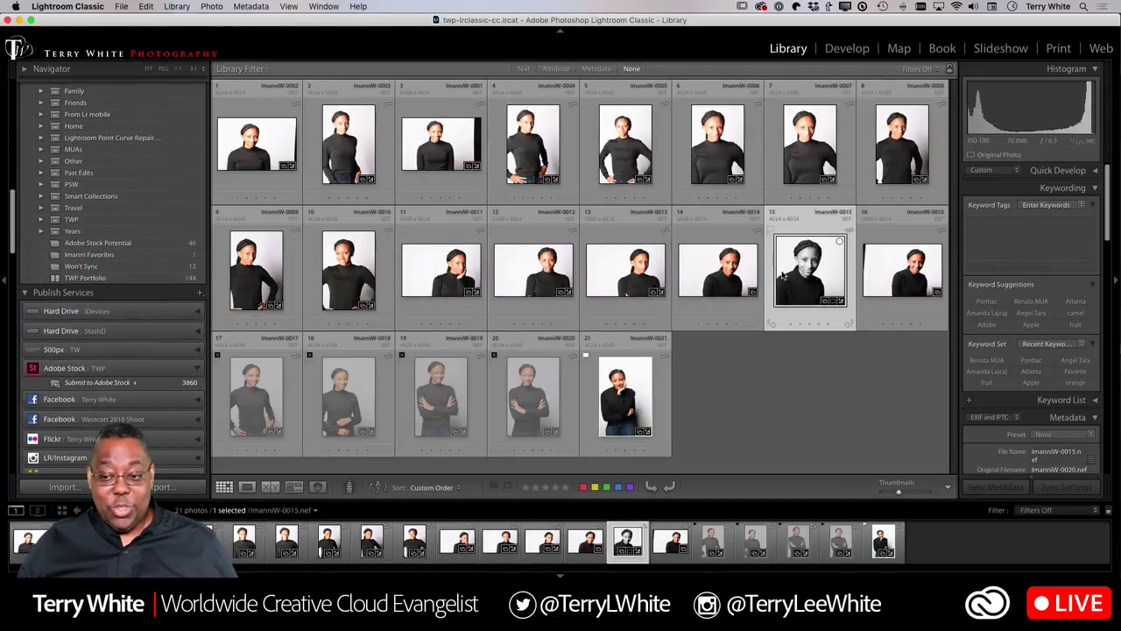
{"action": "left_click_drag", "start_coordinate": [806, 274], "coordinate": [114, 265]}
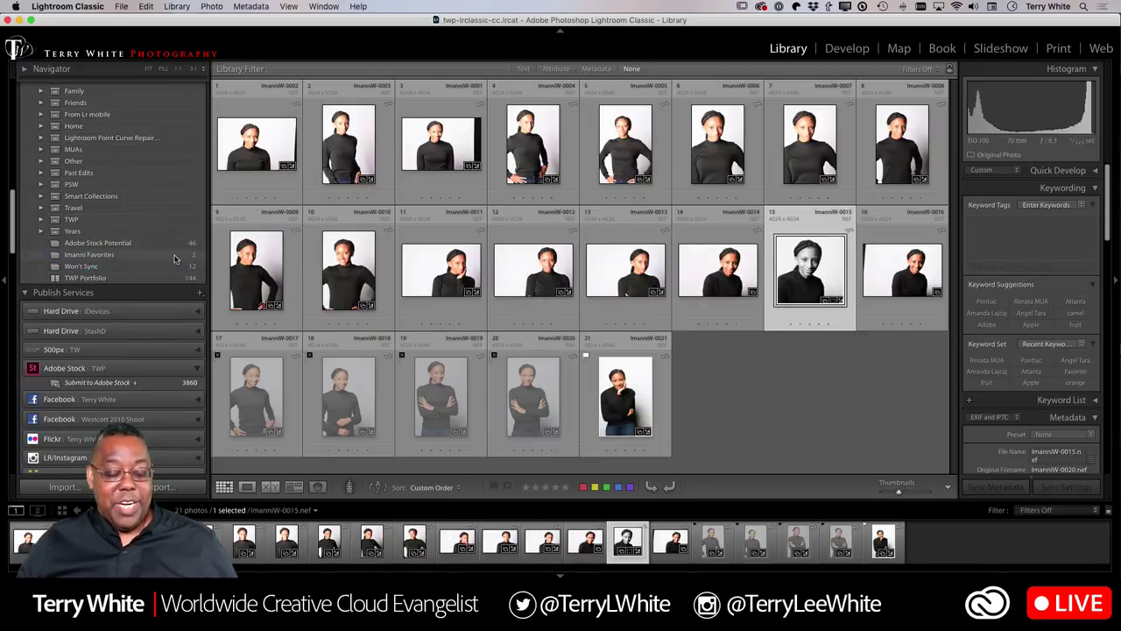
Step: Add the starred ImanniW-0026 from the standing folder to Imanni Favorites and open the collection
{"action": "scroll", "coordinate": [173, 256], "scroll_direction": "up", "scroll_amount": 10}
{"action": "scroll", "coordinate": [174, 258], "scroll_direction": "up", "scroll_amount": 5}
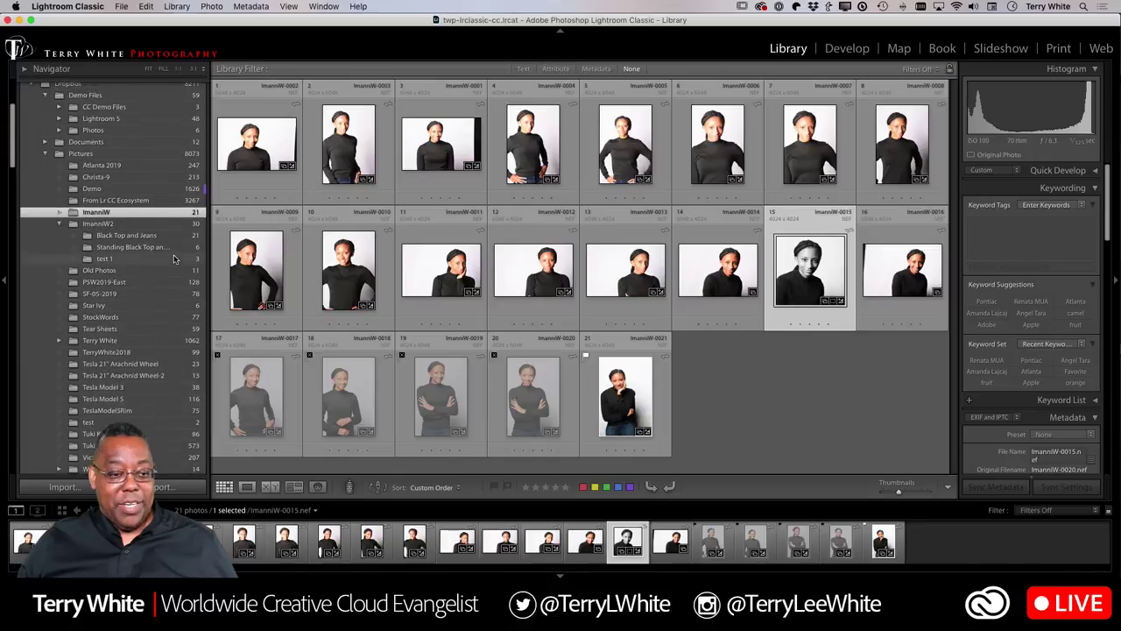
{"action": "left_click", "coordinate": [138, 246]}
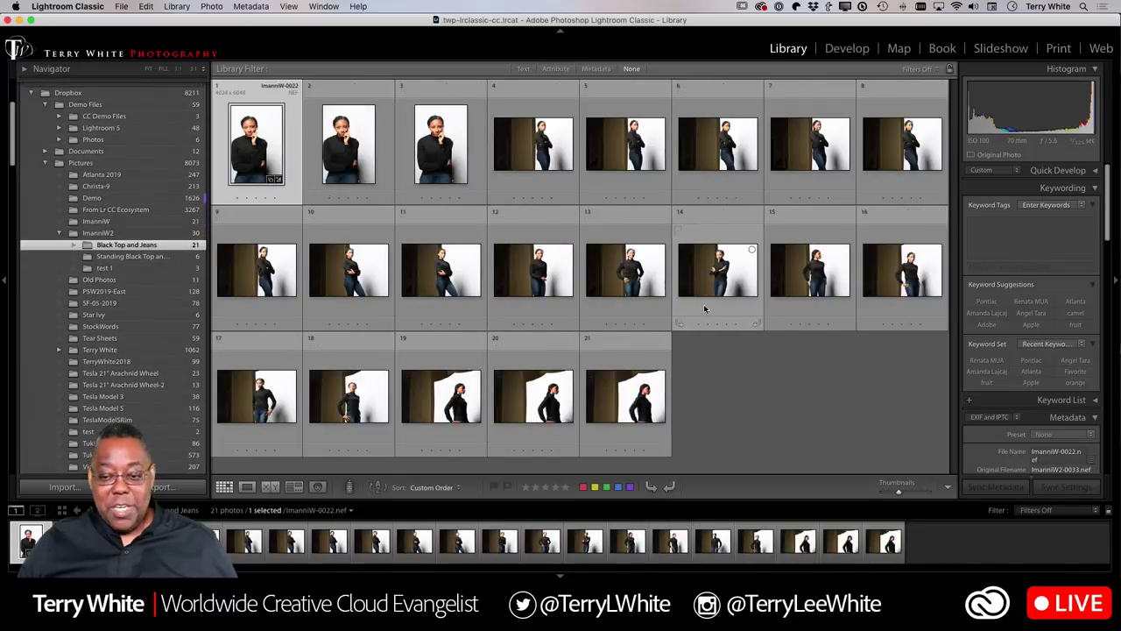
{"action": "left_click", "coordinate": [121, 257]}
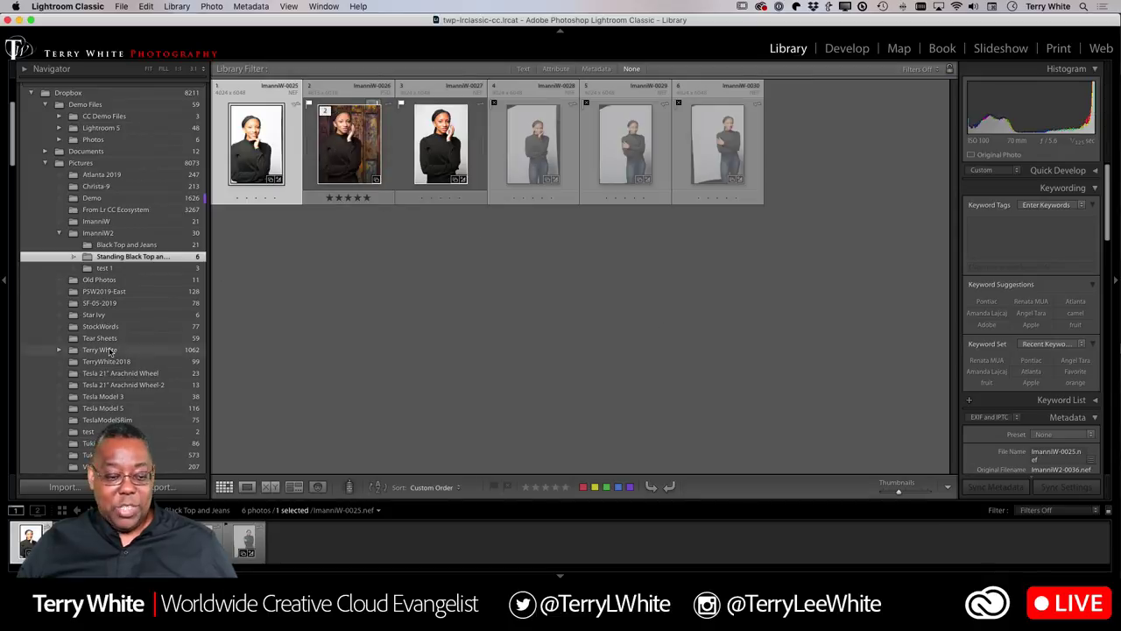
{"action": "scroll", "coordinate": [94, 350], "scroll_direction": "down", "scroll_amount": 15}
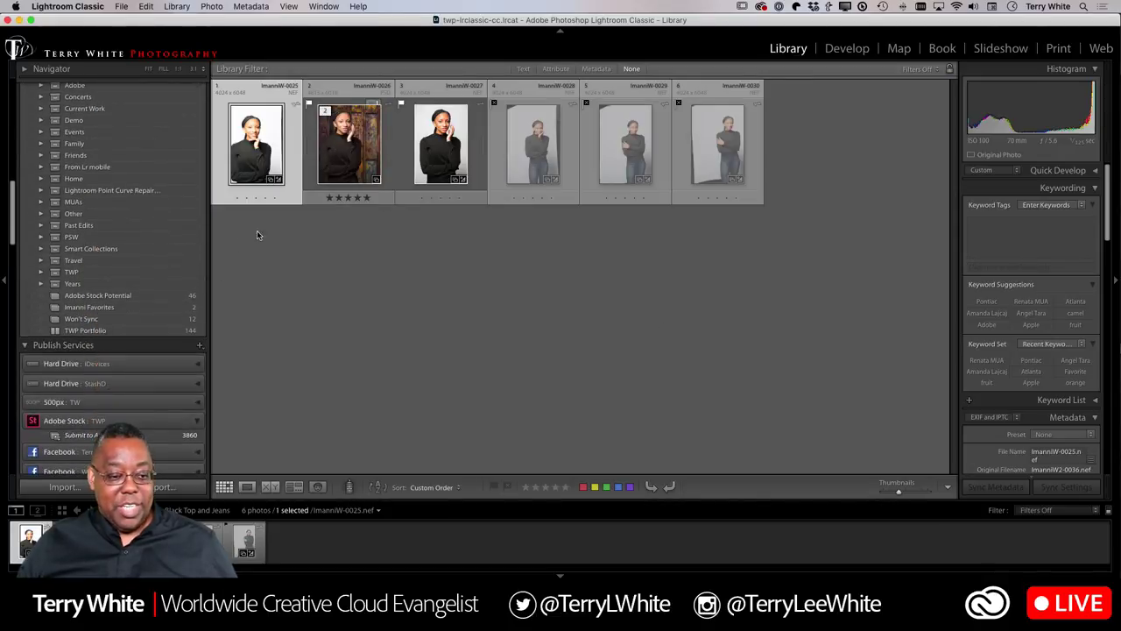
{"action": "left_click_drag", "start_coordinate": [368, 154], "coordinate": [127, 307]}
{"action": "left_click", "coordinate": [127, 306]}
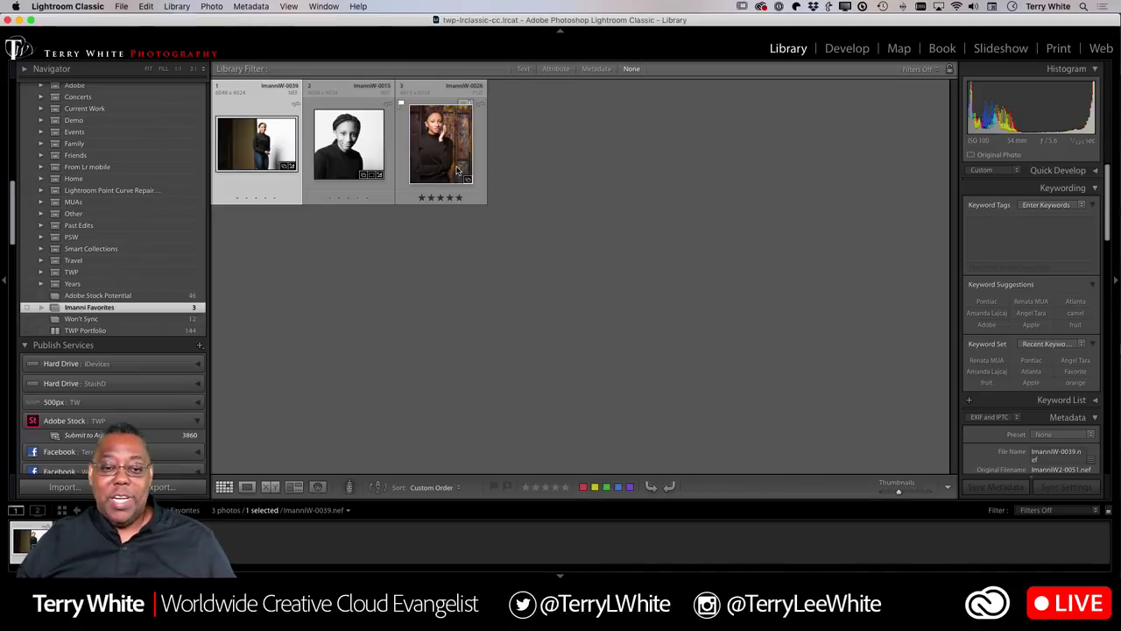
{"action": "left_click_drag", "start_coordinate": [440, 140], "coordinate": [219, 131]}
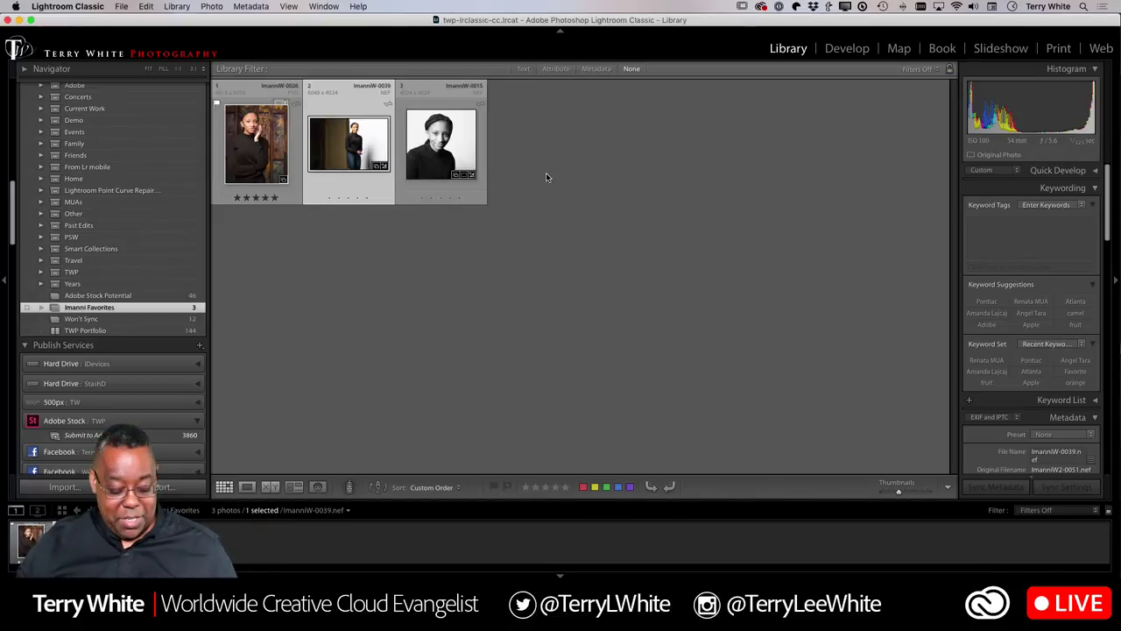
{"action": "key", "text": "r"}
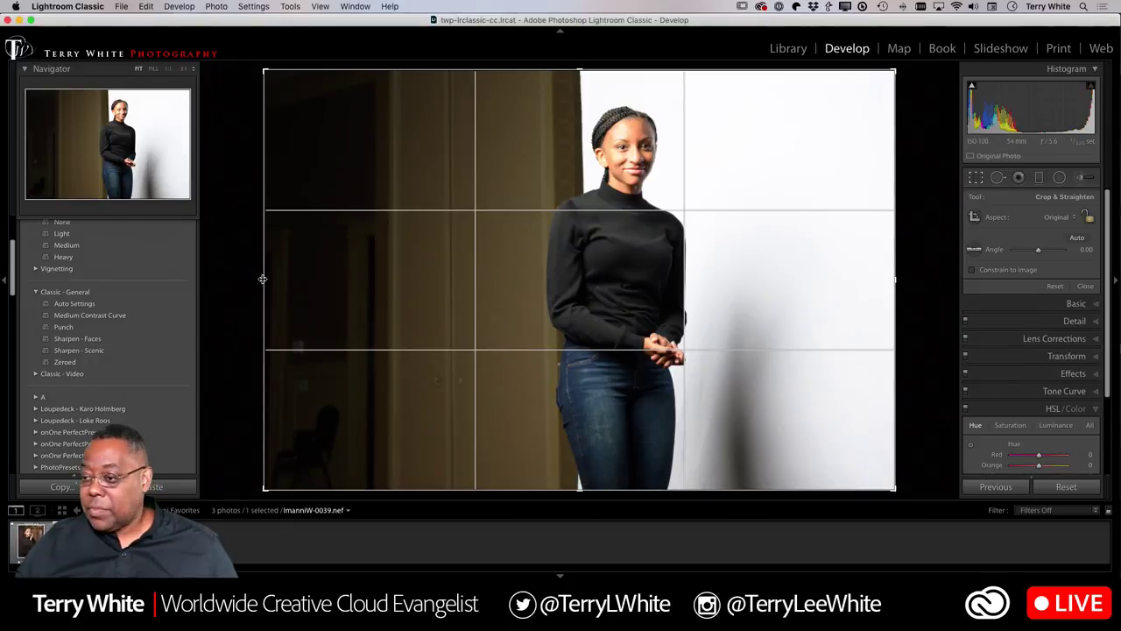
{"action": "left_click_drag", "start_coordinate": [263, 278], "coordinate": [396, 280]}
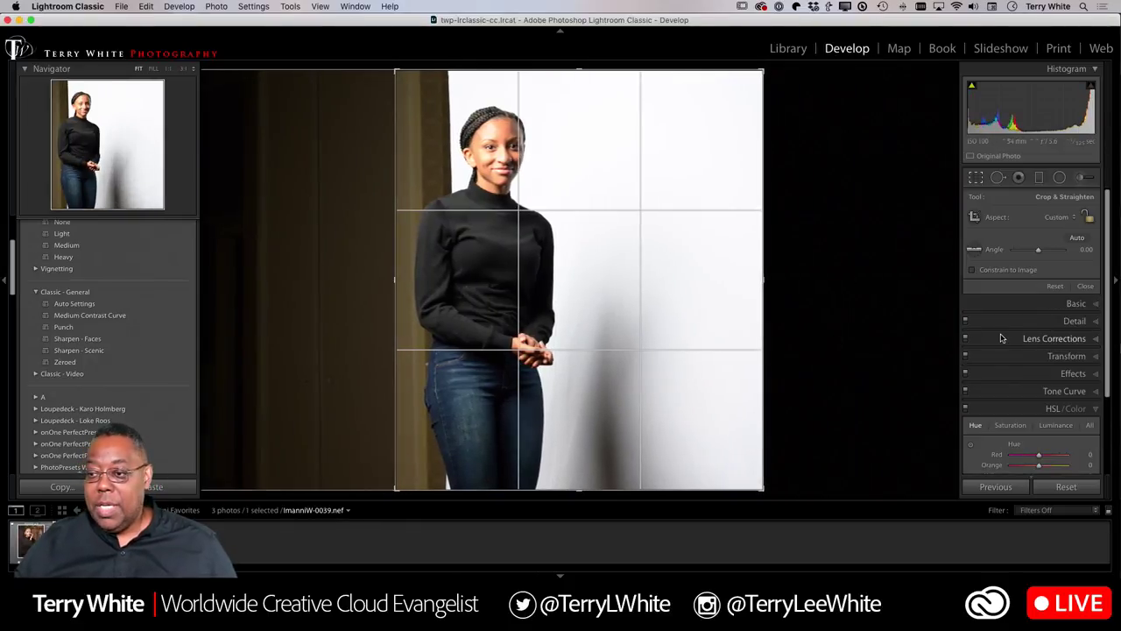
{"action": "left_click", "coordinate": [975, 180]}
{"action": "key", "text": "g"}
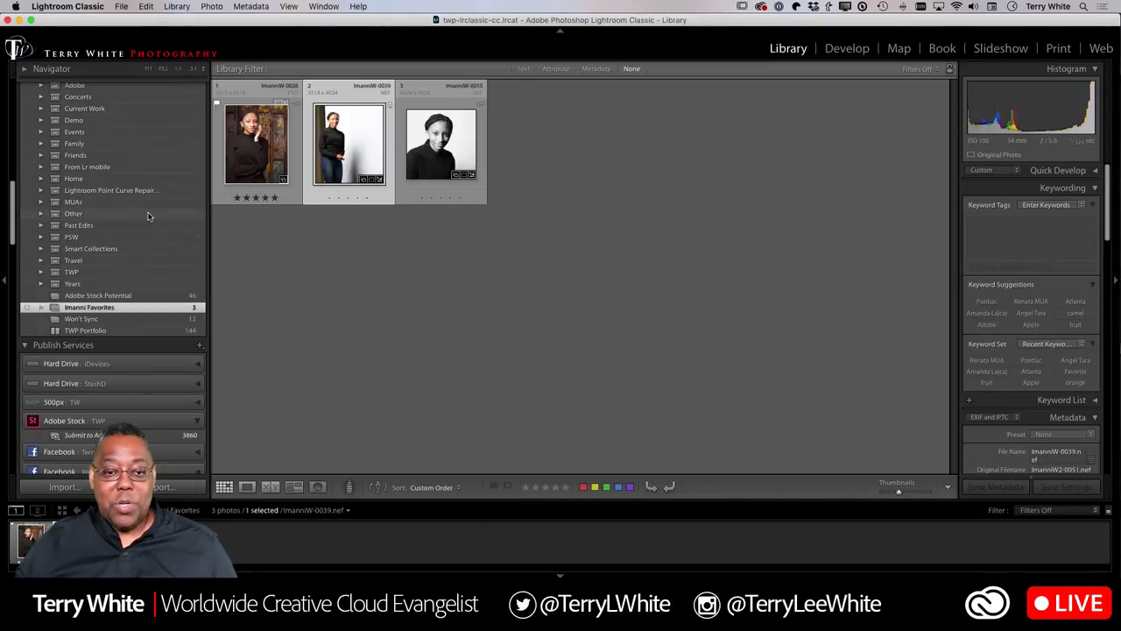
{"action": "scroll", "coordinate": [146, 218], "scroll_direction": "up", "scroll_amount": 5}
{"action": "scroll", "coordinate": [145, 217], "scroll_direction": "up", "scroll_amount": 10}
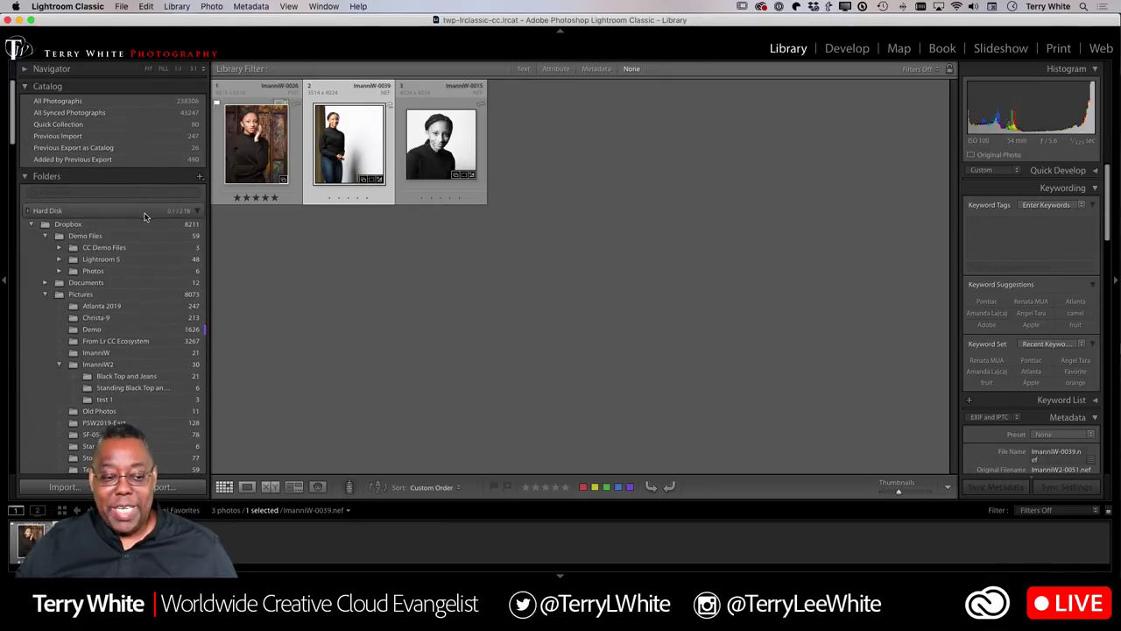
{"action": "scroll", "coordinate": [146, 249], "scroll_direction": "down", "scroll_amount": 2}
{"action": "scroll", "coordinate": [145, 249], "scroll_direction": "down", "scroll_amount": 15}
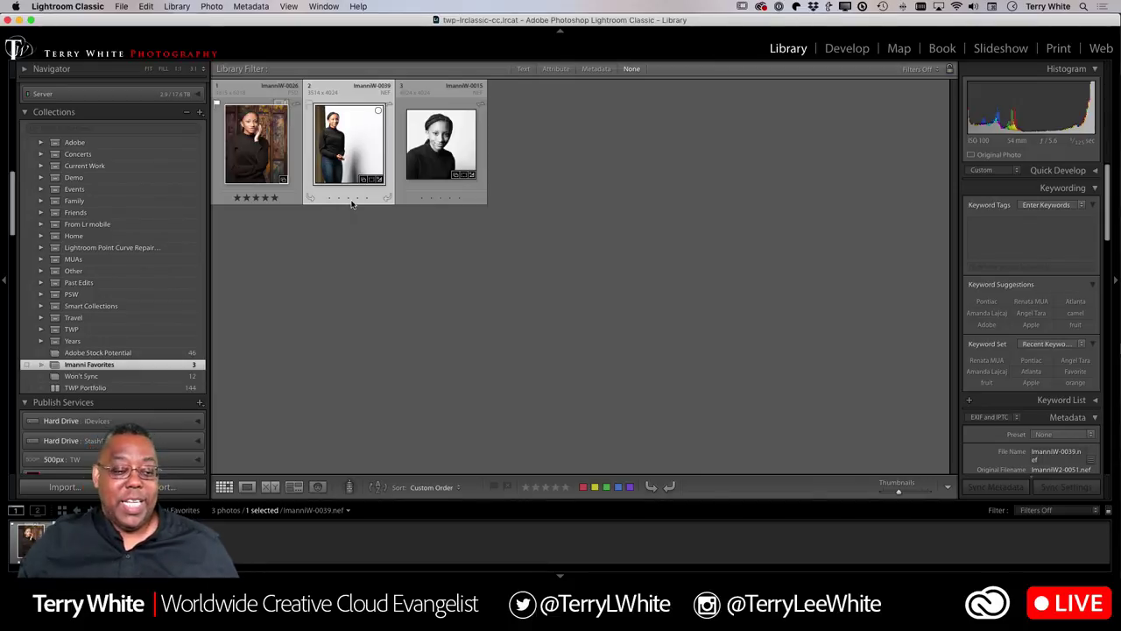
Step: Create a 'Favorite B&W' collection with the black-and-white headshot, then reopen Imanni Favorites
{"action": "left_click", "coordinate": [450, 140]}
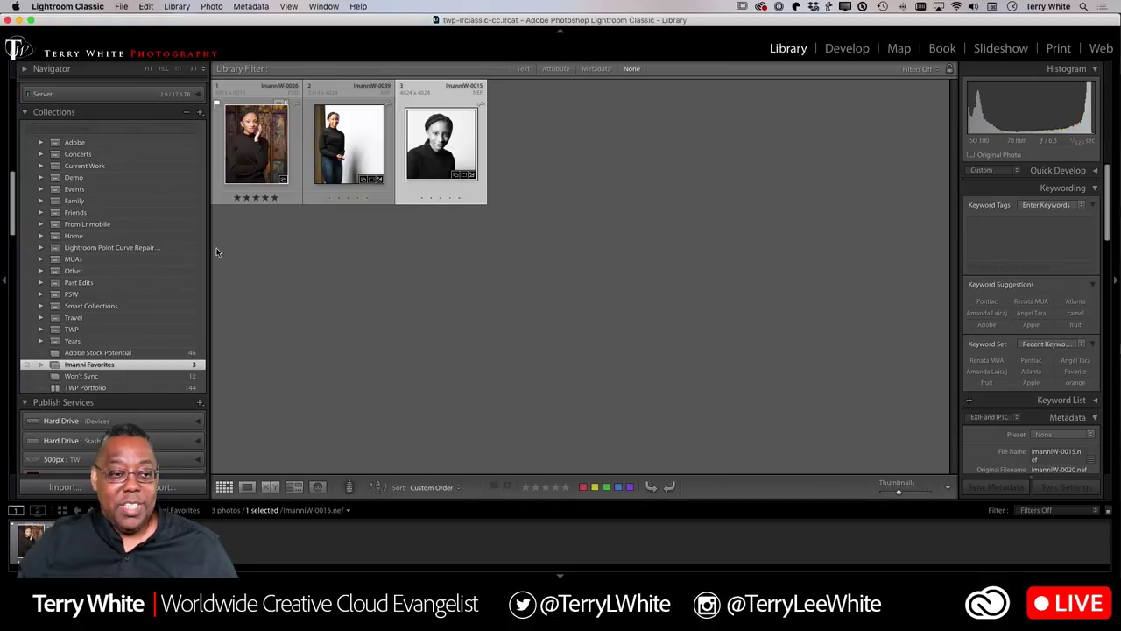
{"action": "left_click", "coordinate": [199, 113]}
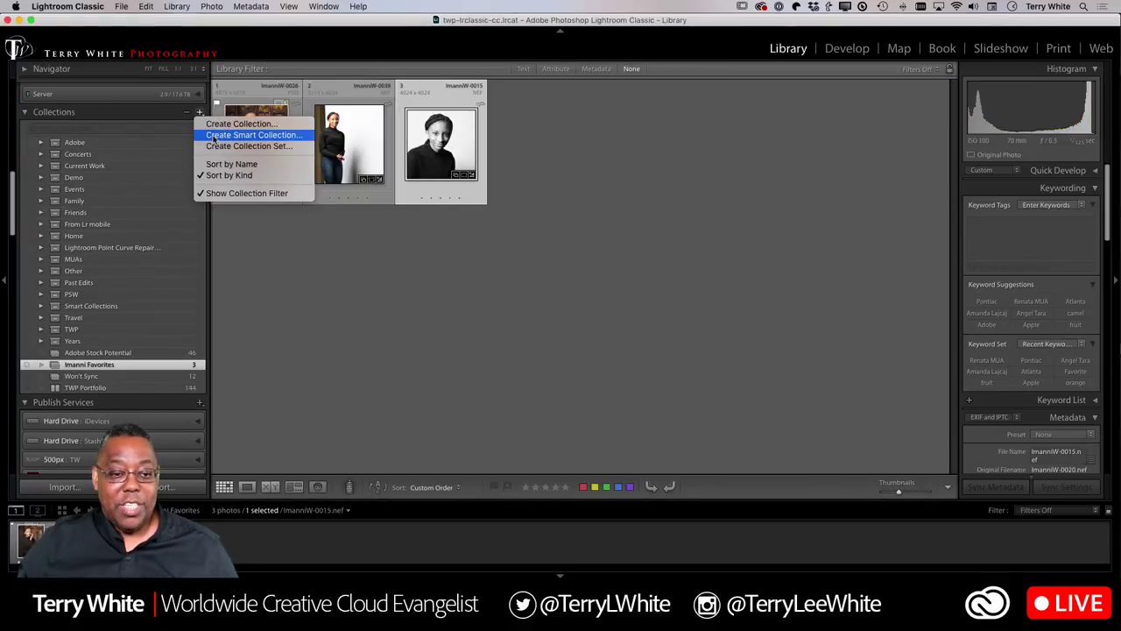
{"action": "left_click", "coordinate": [238, 123]}
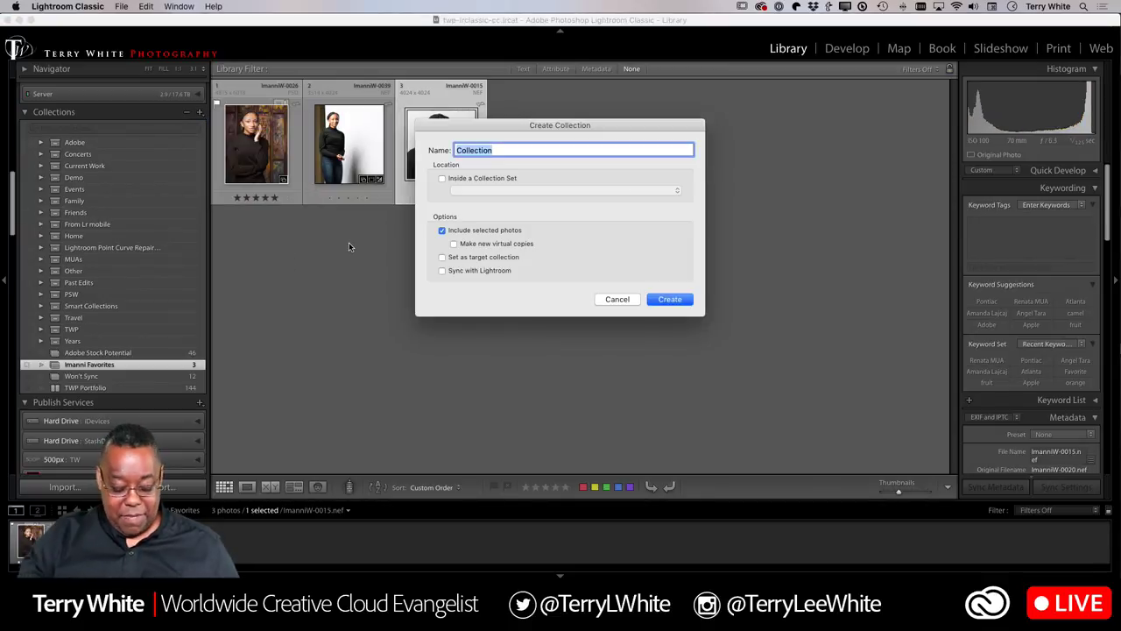
{"action": "type", "text": "Favoir"}
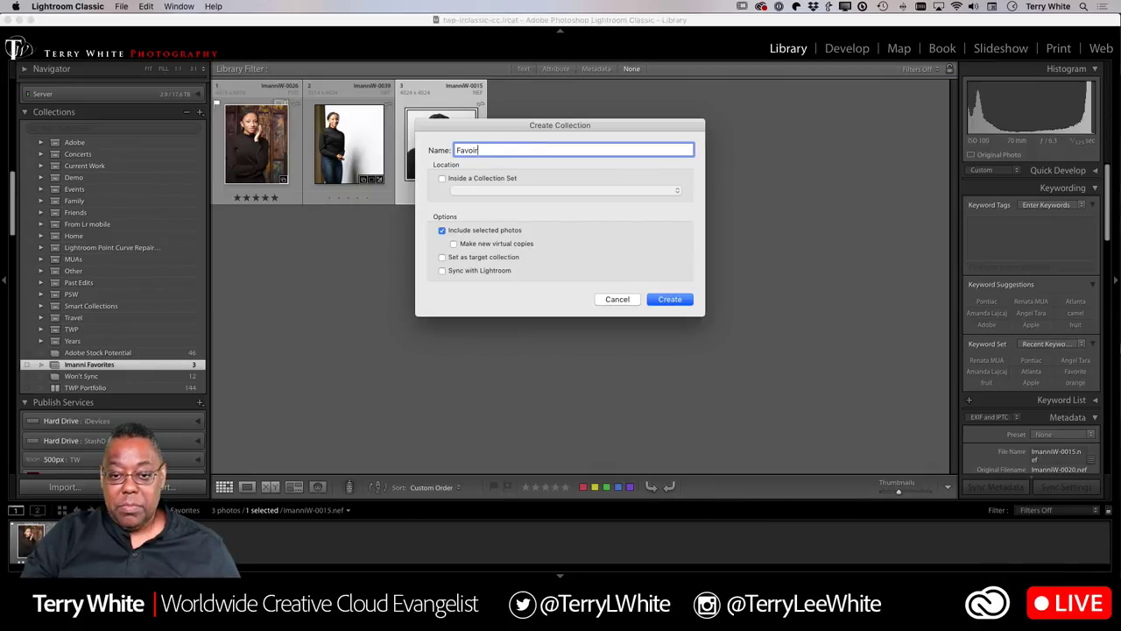
{"action": "key", "text": "BackSpace"}
{"action": "key", "text": "BackSpace"}
{"action": "type", "text": "rite B"}
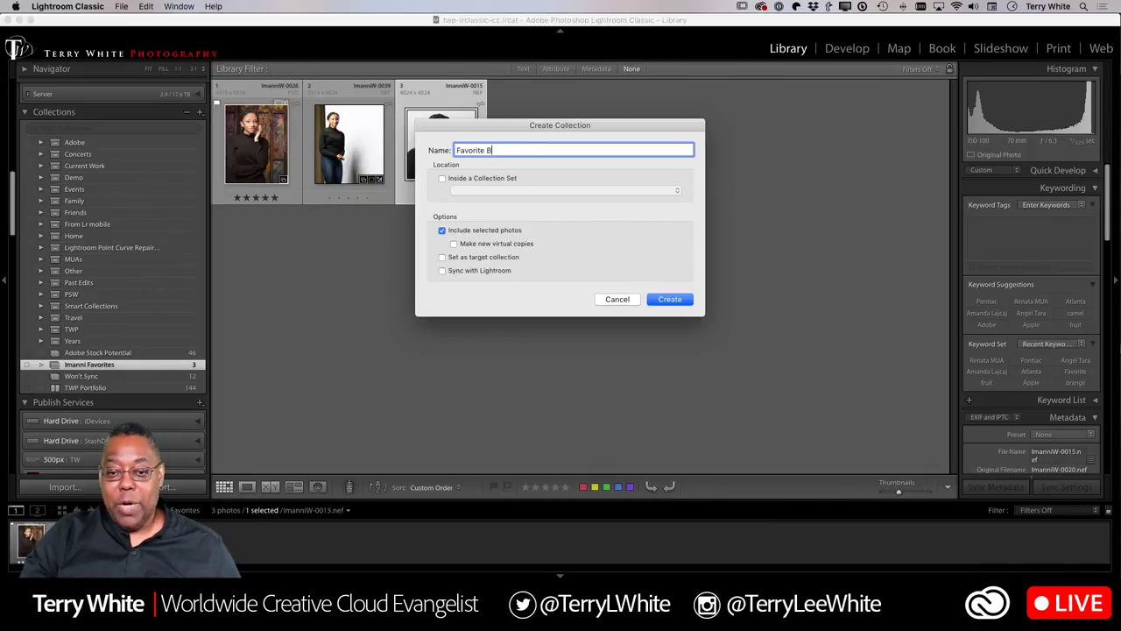
{"action": "type", "text": "la&W"}
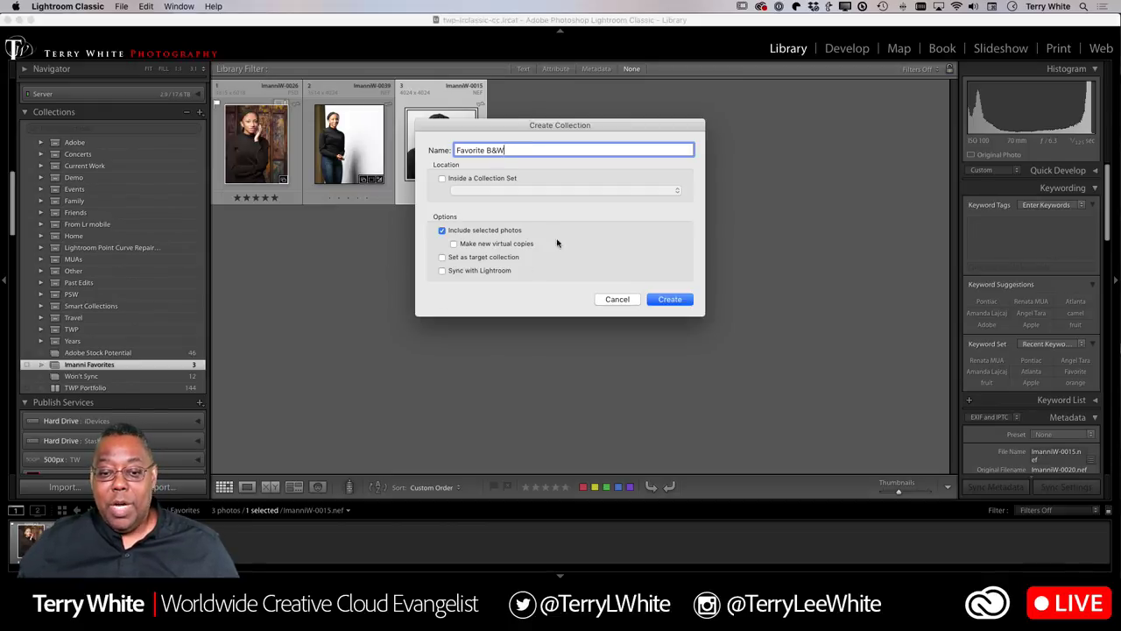
{"action": "left_click", "coordinate": [668, 302]}
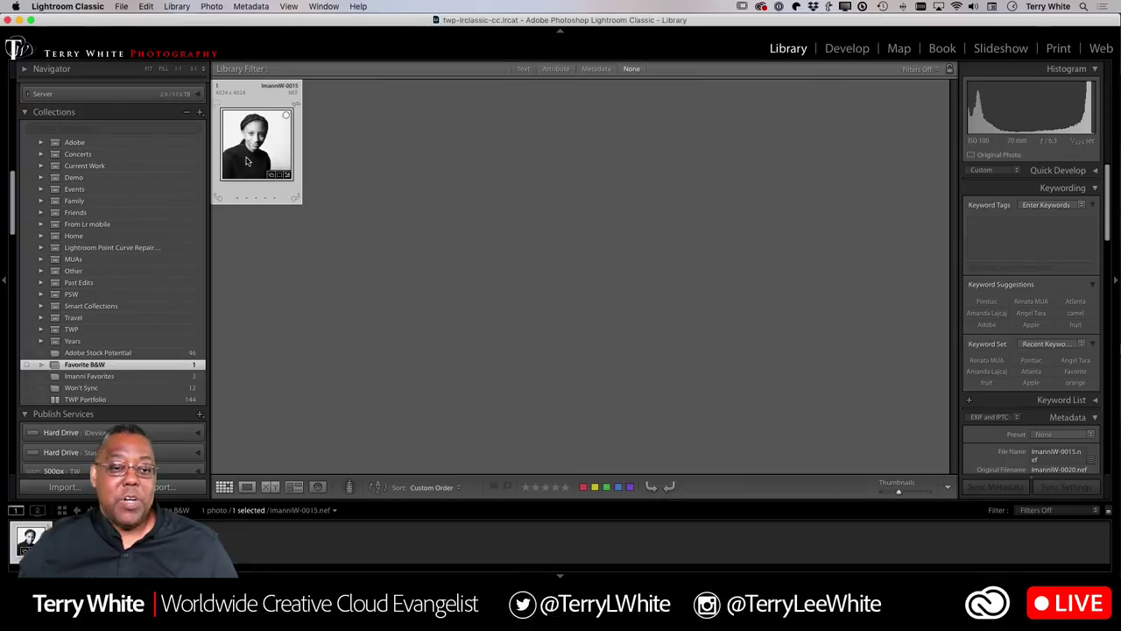
{"action": "left_click", "coordinate": [125, 378]}
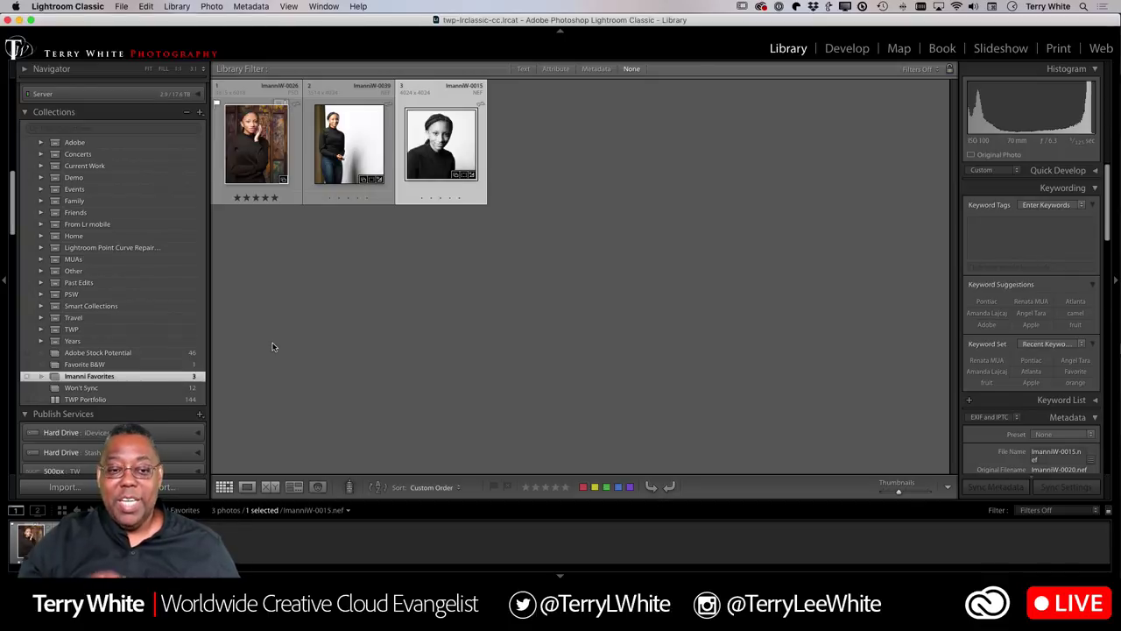
Step: Add Tuki-Yellow-SpringShoot-0001 from the orange shoot folder to Favorite B&W and open that collection
{"action": "left_click", "coordinate": [82, 365]}
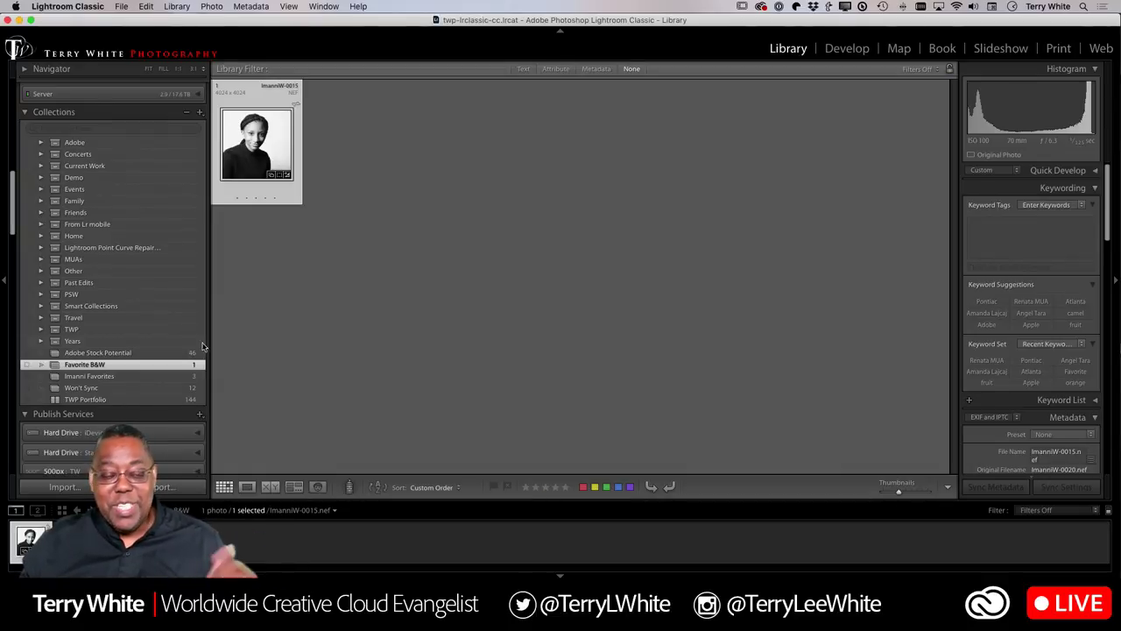
{"action": "scroll", "coordinate": [88, 191], "scroll_direction": "up", "scroll_amount": 5}
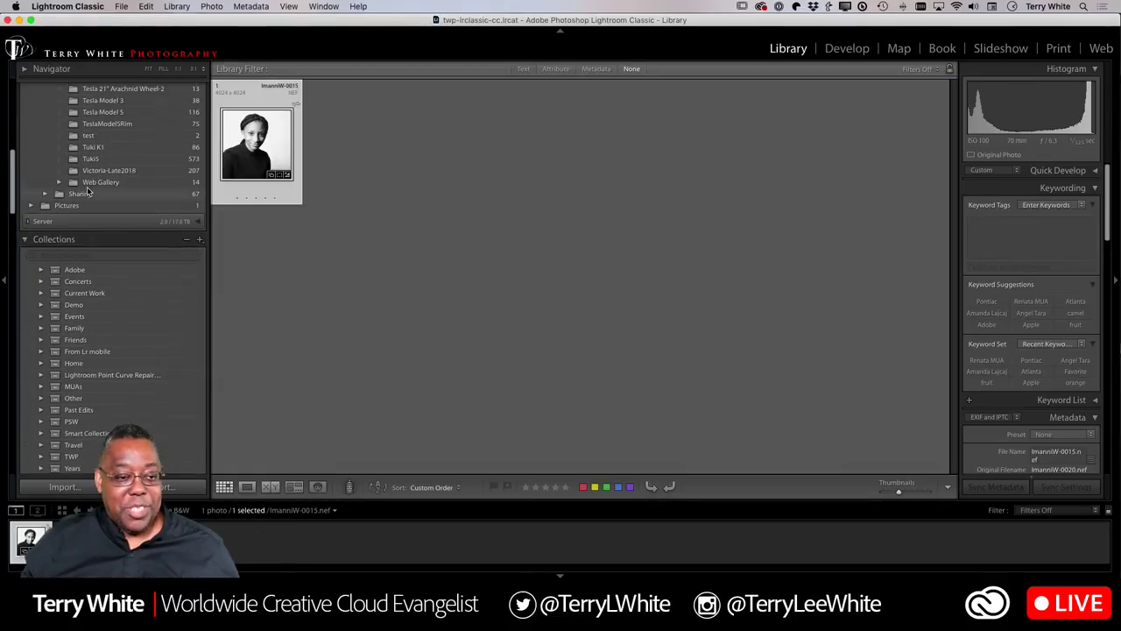
{"action": "scroll", "coordinate": [87, 191], "scroll_direction": "up", "scroll_amount": 2}
{"action": "left_click", "coordinate": [89, 192]}
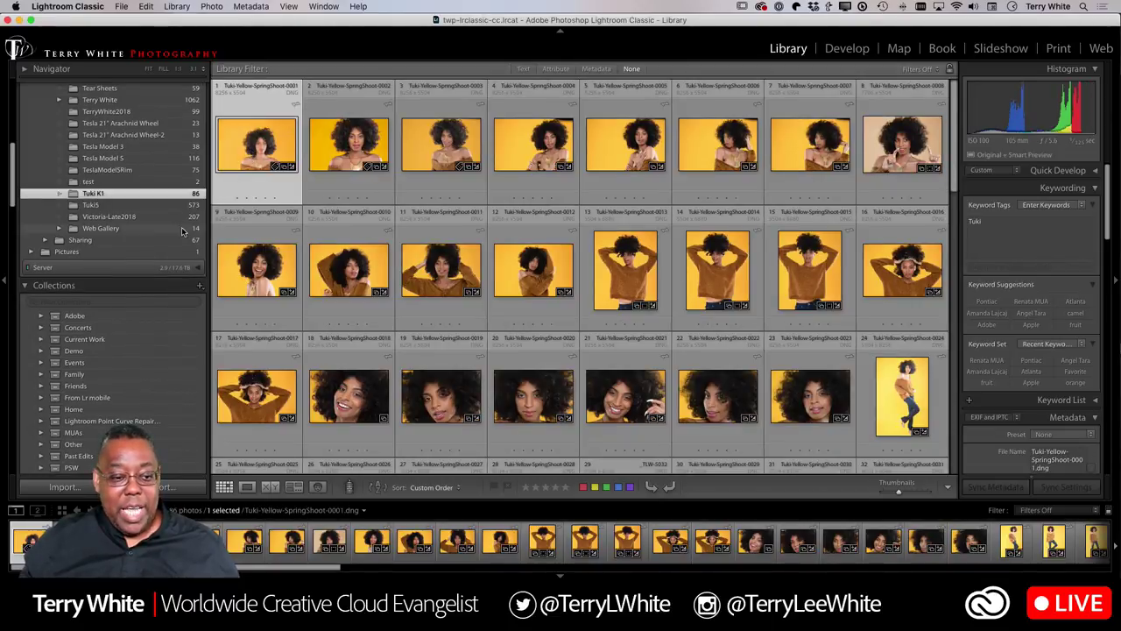
{"action": "scroll", "coordinate": [170, 253], "scroll_direction": "down", "scroll_amount": 10}
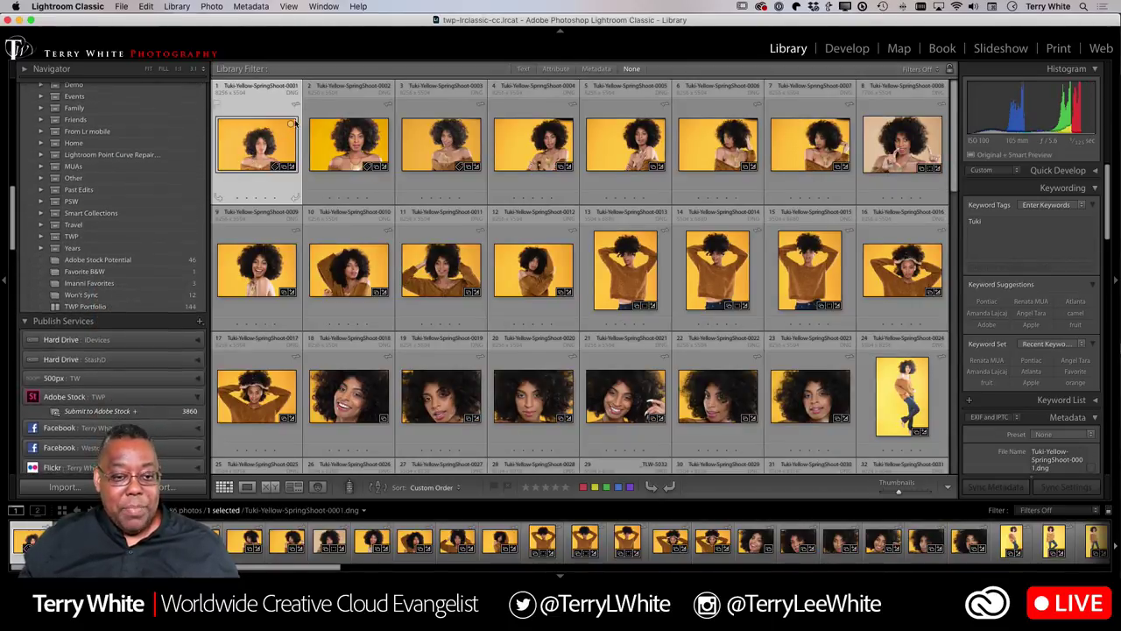
{"action": "left_click_drag", "start_coordinate": [263, 142], "coordinate": [154, 274]}
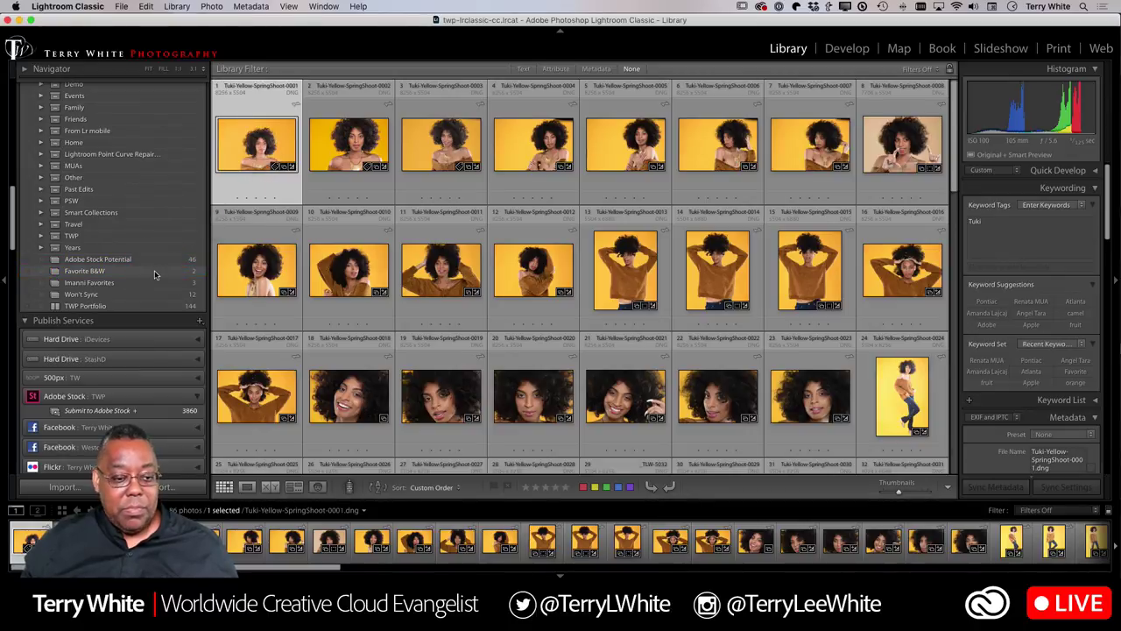
{"action": "left_click", "coordinate": [154, 274]}
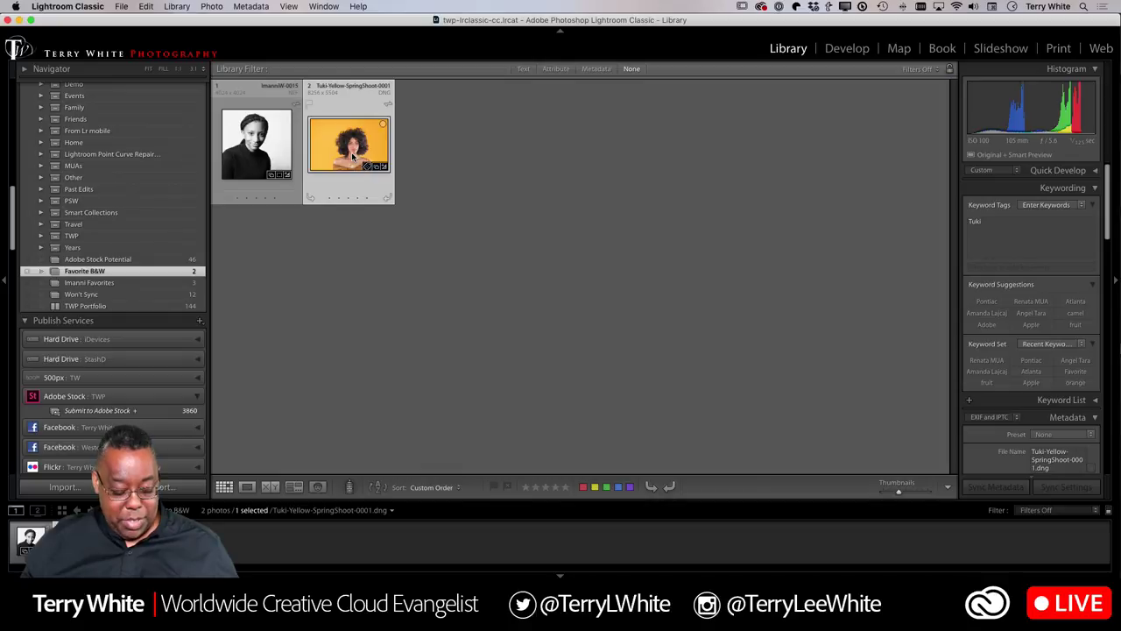
Step: Open Tuki-Yellow-SpringShoot-0001 in Develop, convert it to Black & White, and return to the grid
{"action": "key", "text": "d"}
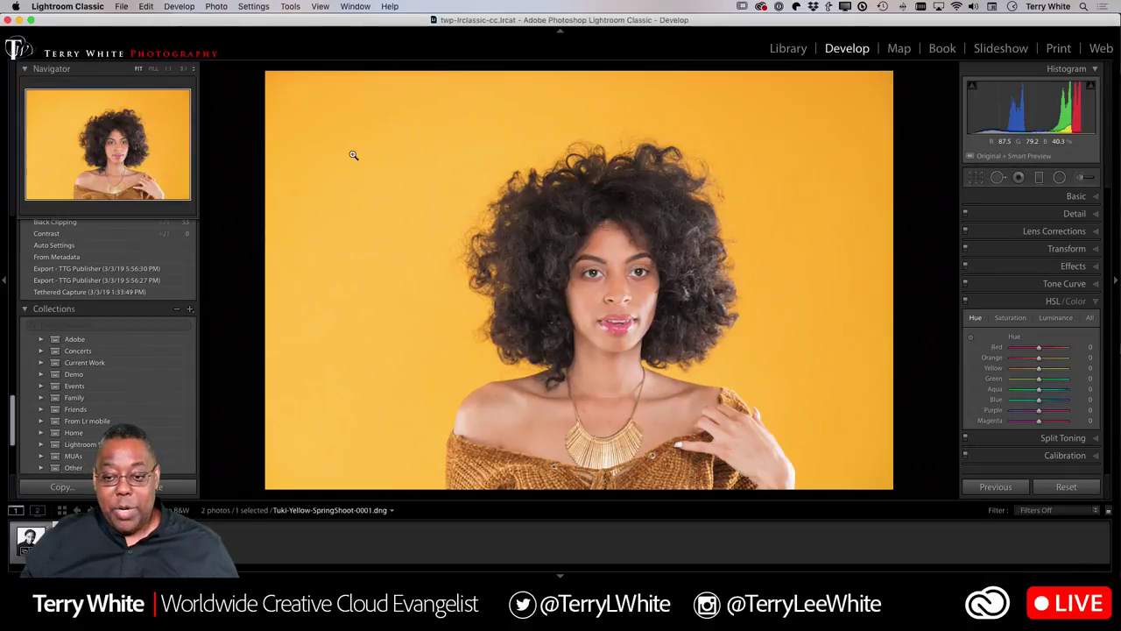
{"action": "key", "text": "v"}
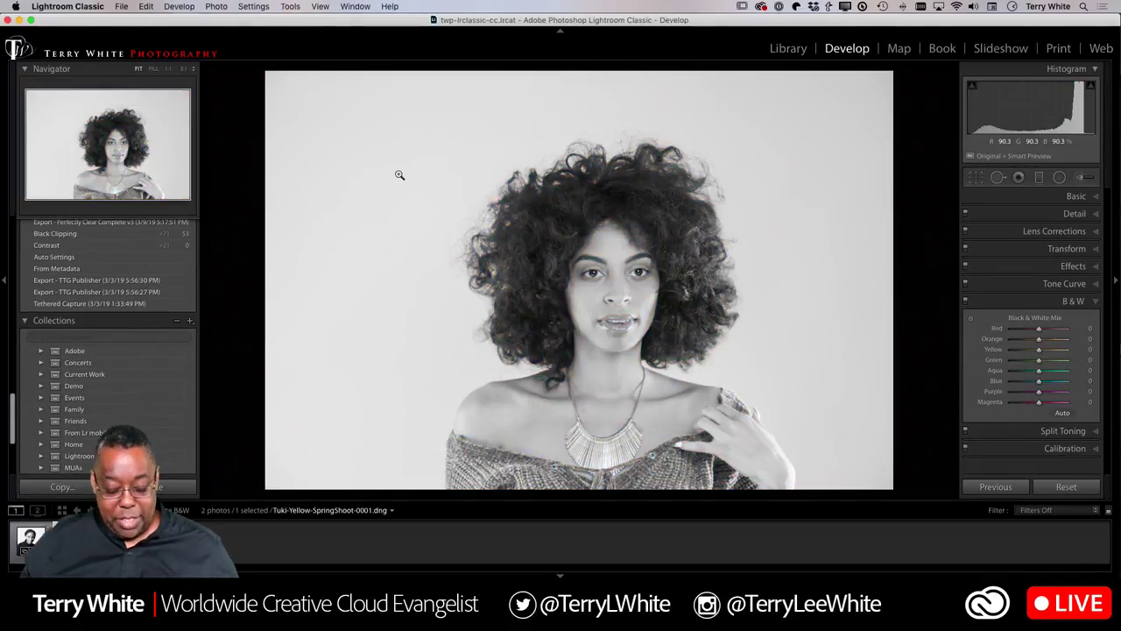
{"action": "key", "text": "g"}
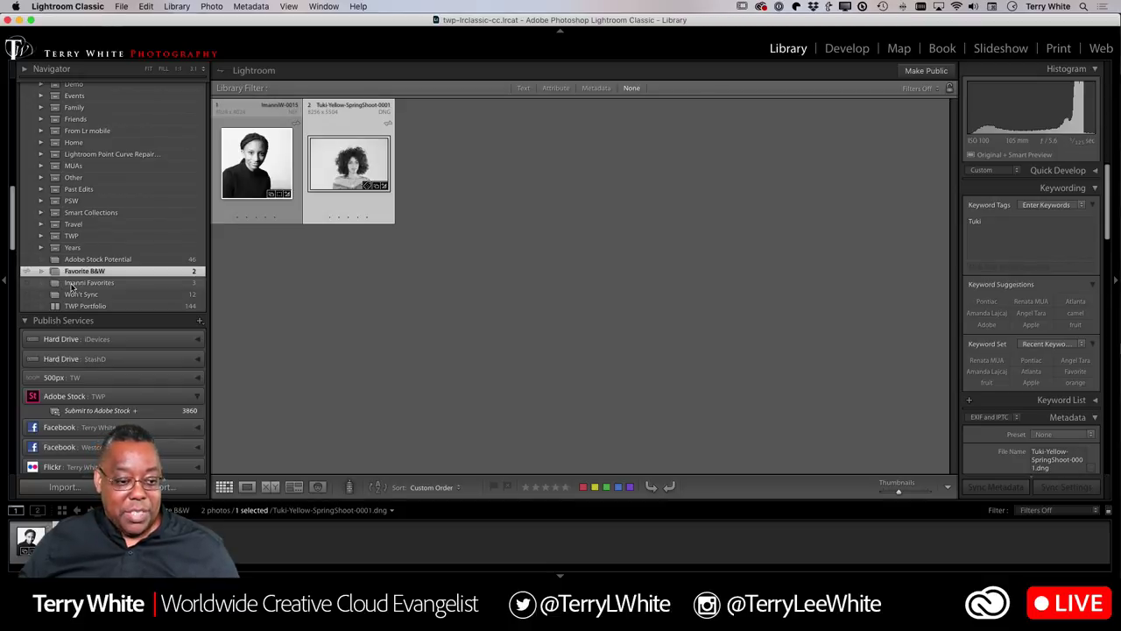
Step: Open Imanni Favorites and select the full-length white-backdrop portrait ImanniW-0039
{"action": "left_click", "coordinate": [72, 287]}
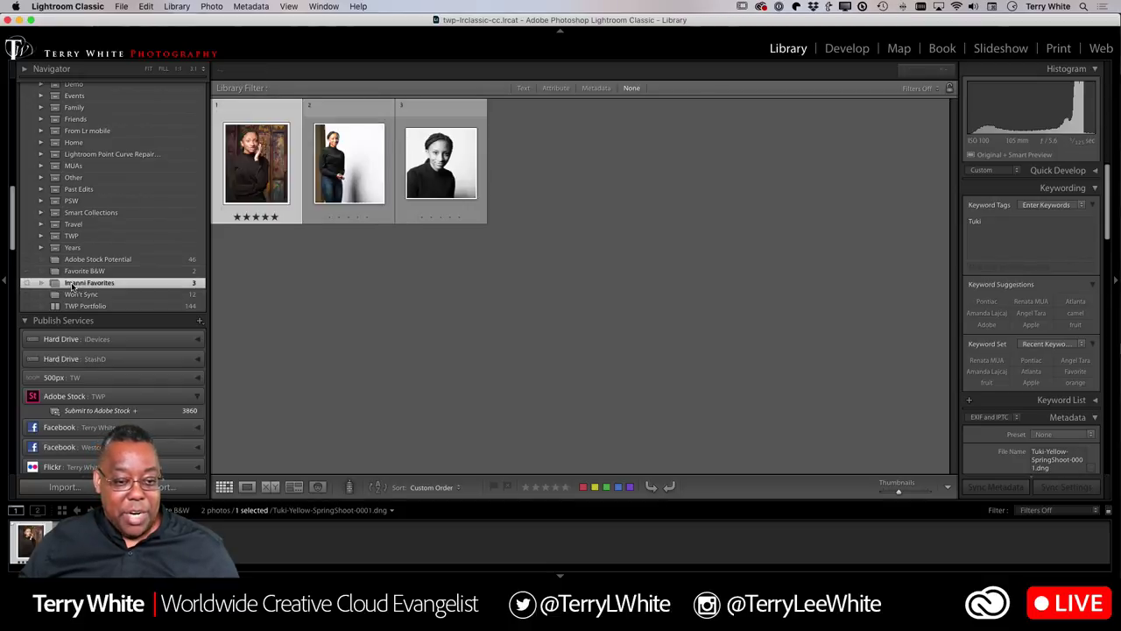
{"action": "left_click", "coordinate": [355, 168]}
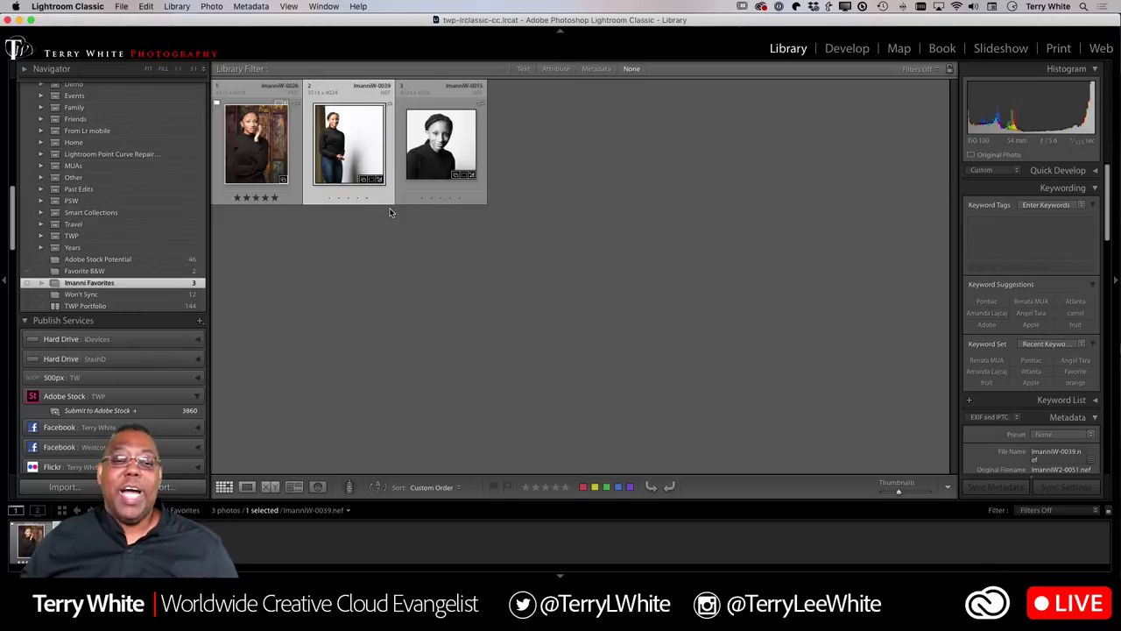
{"action": "right_click", "coordinate": [354, 155]}
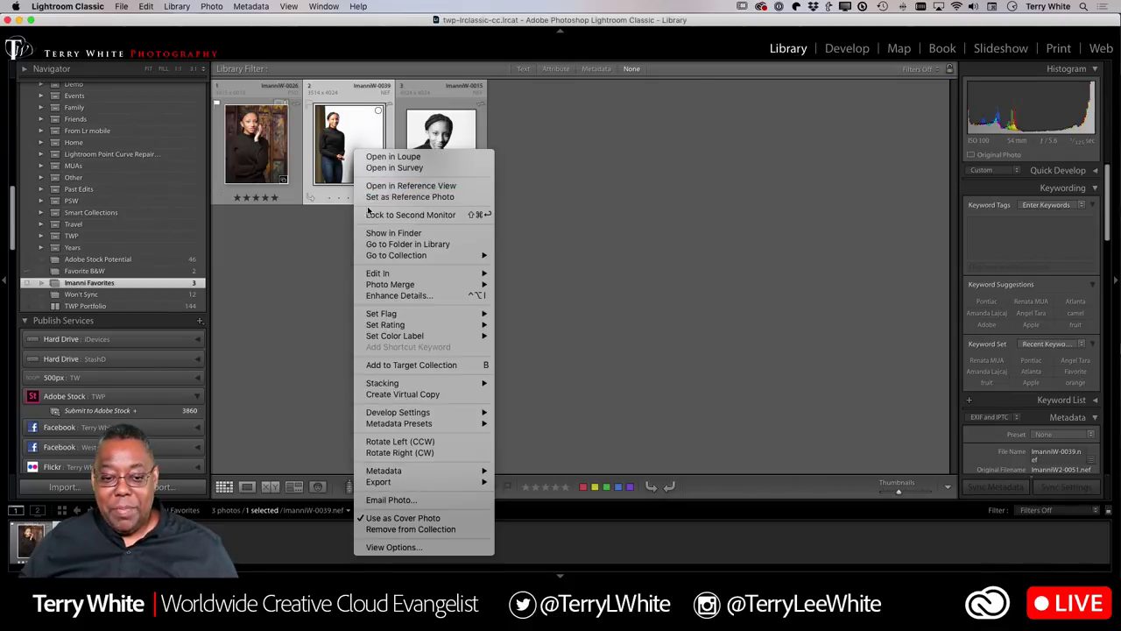
{"action": "mouse_move", "coordinate": [382, 274]}
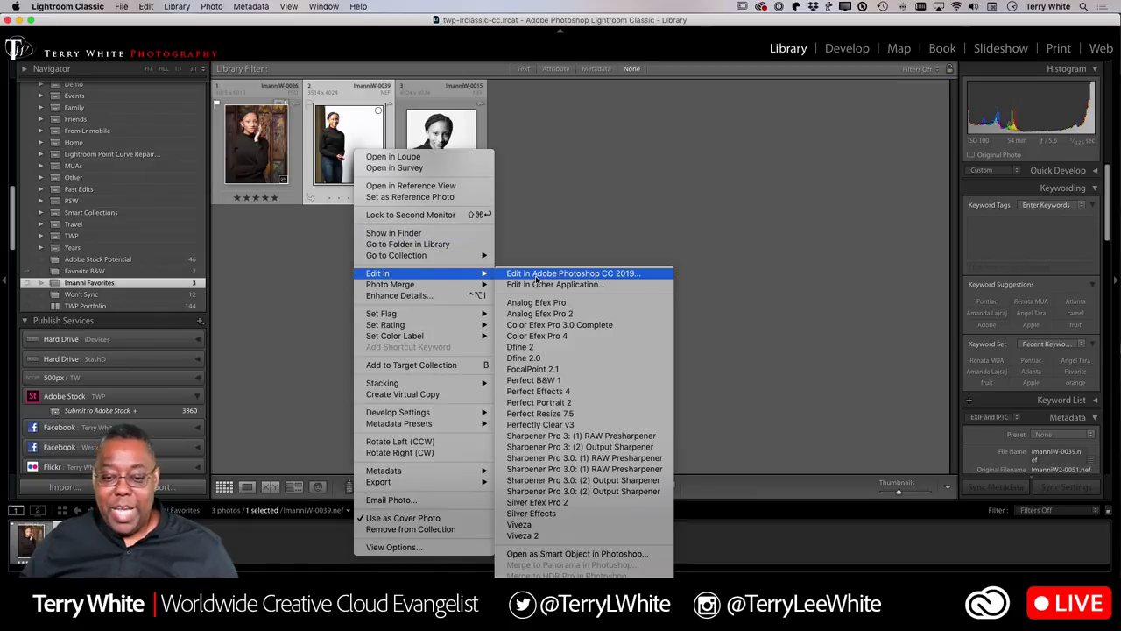
{"action": "left_click", "coordinate": [536, 276]}
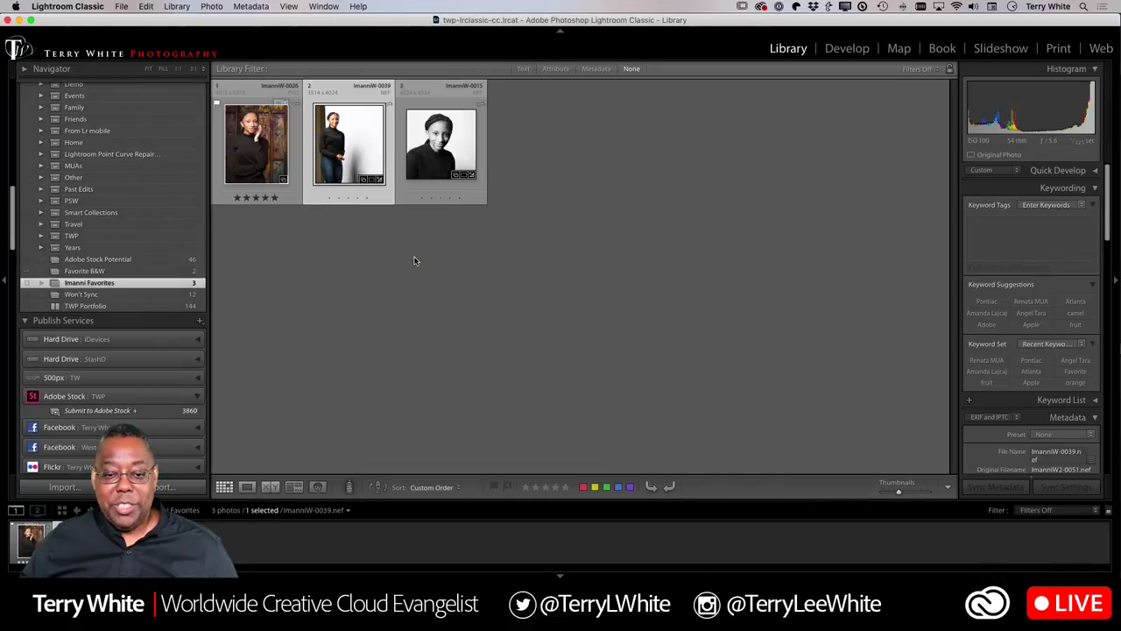
{"action": "key", "text": "super+Tab"}
{"action": "key", "text": "super+Tab"}
{"action": "key", "text": "super+Tab"}
{"action": "key", "text": "super+Tab"}
{"action": "key", "text": "super+Tab"}
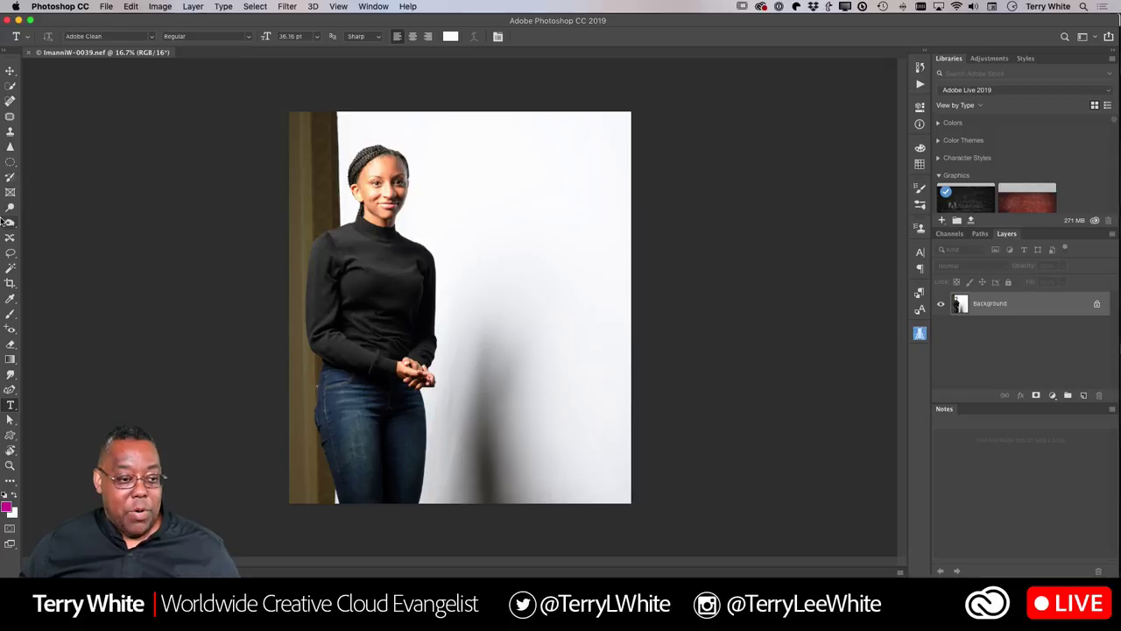
Step: Patch the first two shadow areas on the white wall with clean wall texture
{"action": "left_click", "coordinate": [9, 116]}
{"action": "mouse_move", "coordinate": [530, 445]}
{"action": "left_mouse_down"}
{"action": "mouse_move", "coordinate": [527, 333]}
{"action": "mouse_move", "coordinate": [507, 293]}
{"action": "mouse_move", "coordinate": [484, 293]}
{"action": "mouse_move", "coordinate": [442, 378]}
{"action": "mouse_move", "coordinate": [428, 508]}
{"action": "mouse_move", "coordinate": [559, 515]}
{"action": "mouse_move", "coordinate": [570, 500]}
{"action": "mouse_move", "coordinate": [530, 338]}
{"action": "left_mouse_up"}
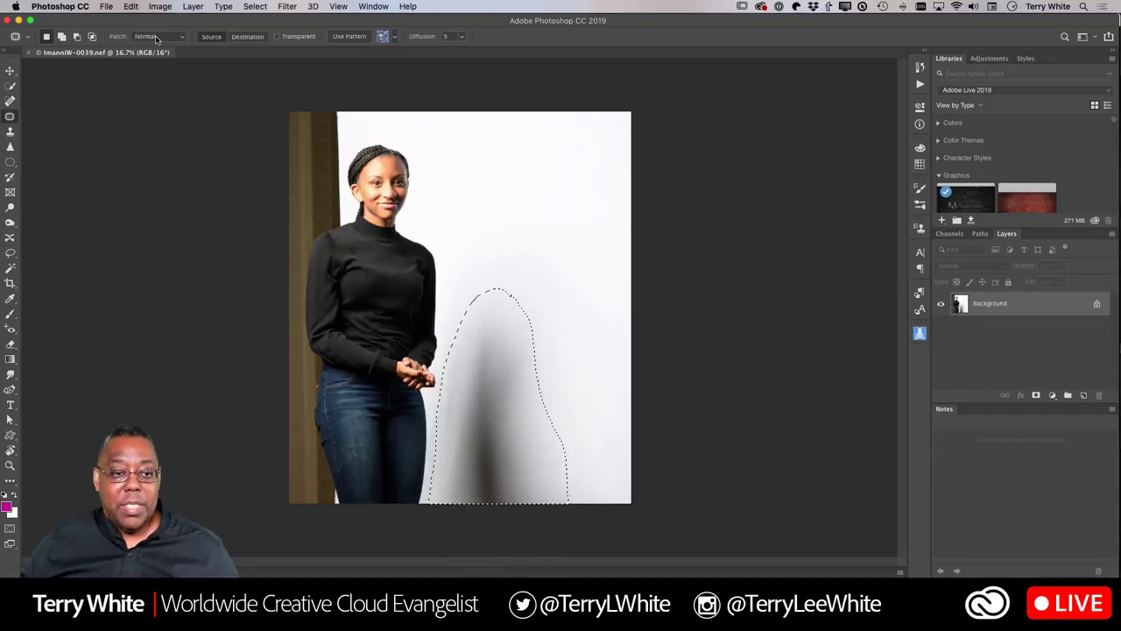
{"action": "left_click_drag", "start_coordinate": [503, 403], "coordinate": [567, 237]}
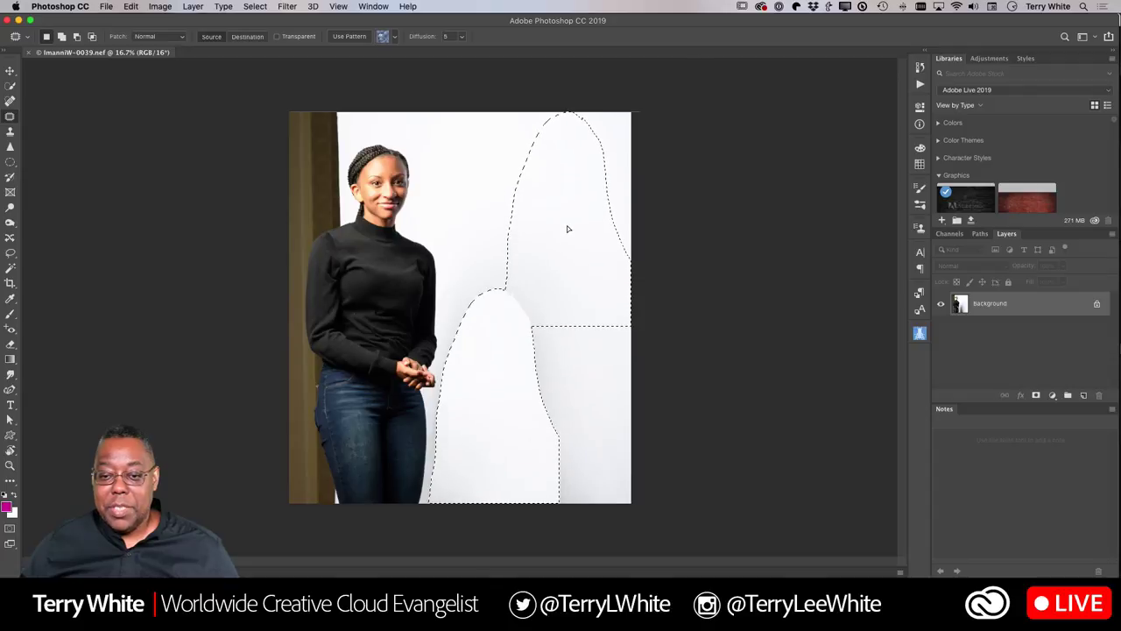
{"action": "key", "text": "super+d"}
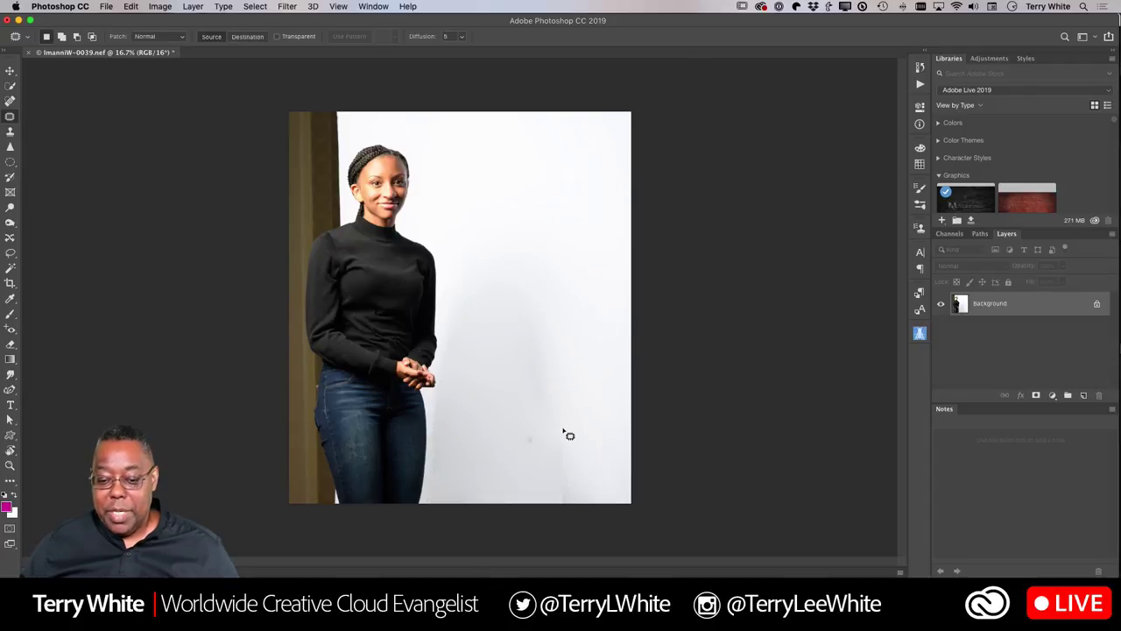
{"action": "mouse_move", "coordinate": [562, 417]}
{"action": "left_mouse_down"}
{"action": "mouse_move", "coordinate": [521, 426]}
{"action": "mouse_move", "coordinate": [533, 514]}
{"action": "mouse_move", "coordinate": [591, 530]}
{"action": "mouse_move", "coordinate": [574, 413]}
{"action": "mouse_move", "coordinate": [538, 313]}
{"action": "mouse_move", "coordinate": [500, 315]}
{"action": "mouse_move", "coordinate": [550, 480]}
{"action": "mouse_move", "coordinate": [550, 341]}
{"action": "mouse_move", "coordinate": [575, 291]}
{"action": "left_mouse_up"}
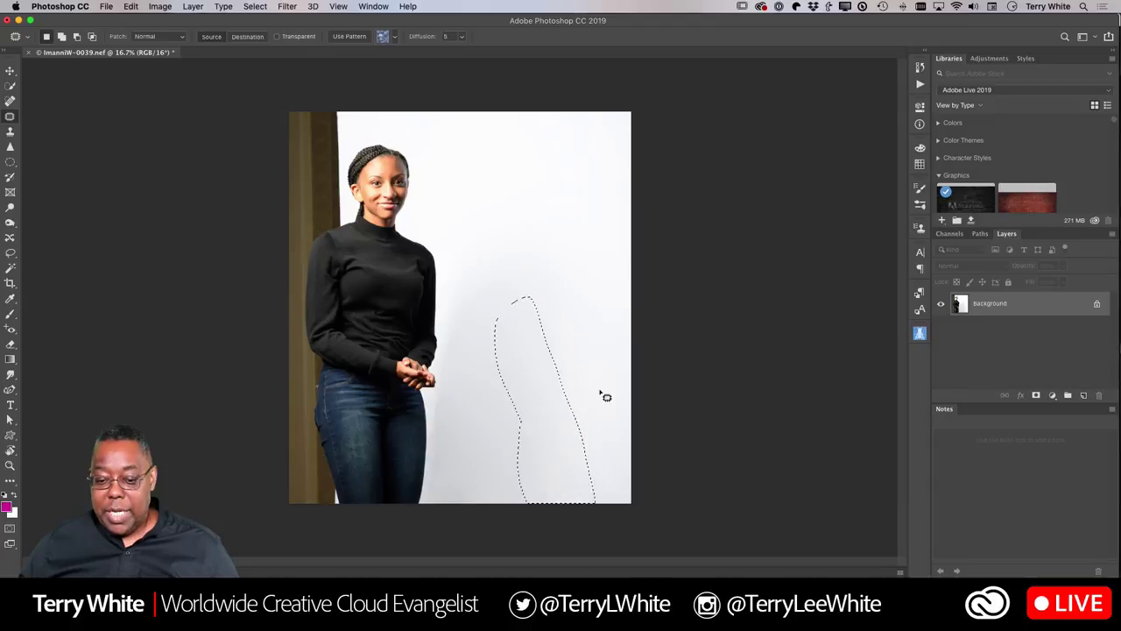
{"action": "key", "text": "super+d"}
Step: Patch the last shadow beside the hands and save as ImanniW-0039-Edit.psd
{"action": "mouse_move", "coordinate": [465, 323]}
{"action": "left_mouse_down"}
{"action": "mouse_move", "coordinate": [440, 364]}
{"action": "mouse_move", "coordinate": [435, 439]}
{"action": "mouse_move", "coordinate": [468, 396]}
{"action": "mouse_move", "coordinate": [456, 380]}
{"action": "mouse_move", "coordinate": [560, 230]}
{"action": "mouse_move", "coordinate": [575, 245]}
{"action": "left_mouse_up"}
{"action": "key", "text": "super+d"}
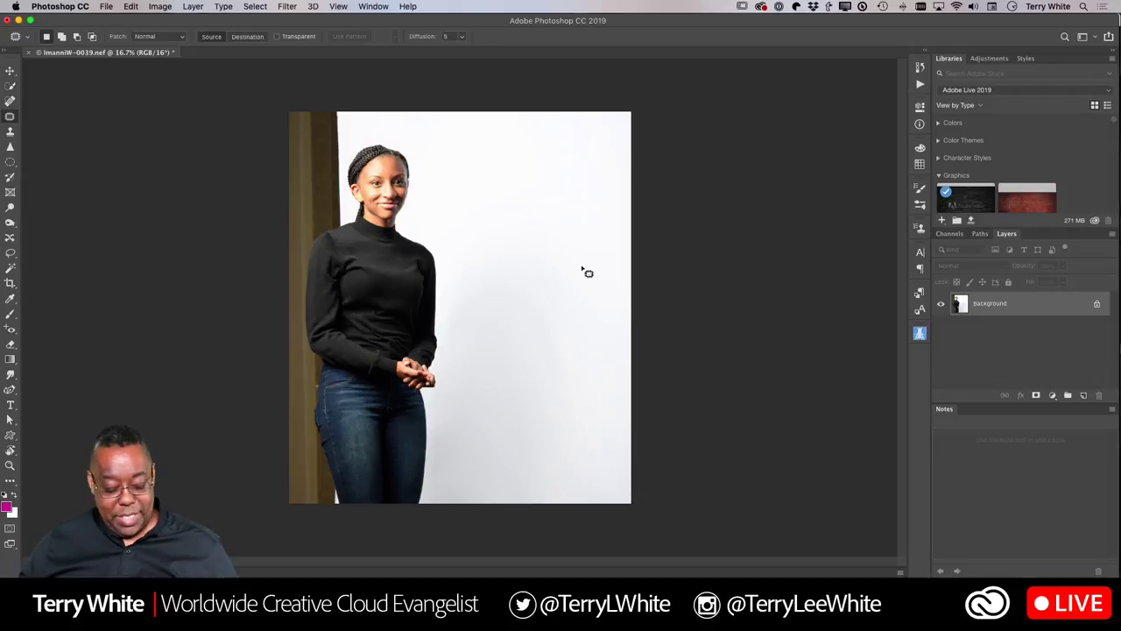
{"action": "key", "text": "super+s"}
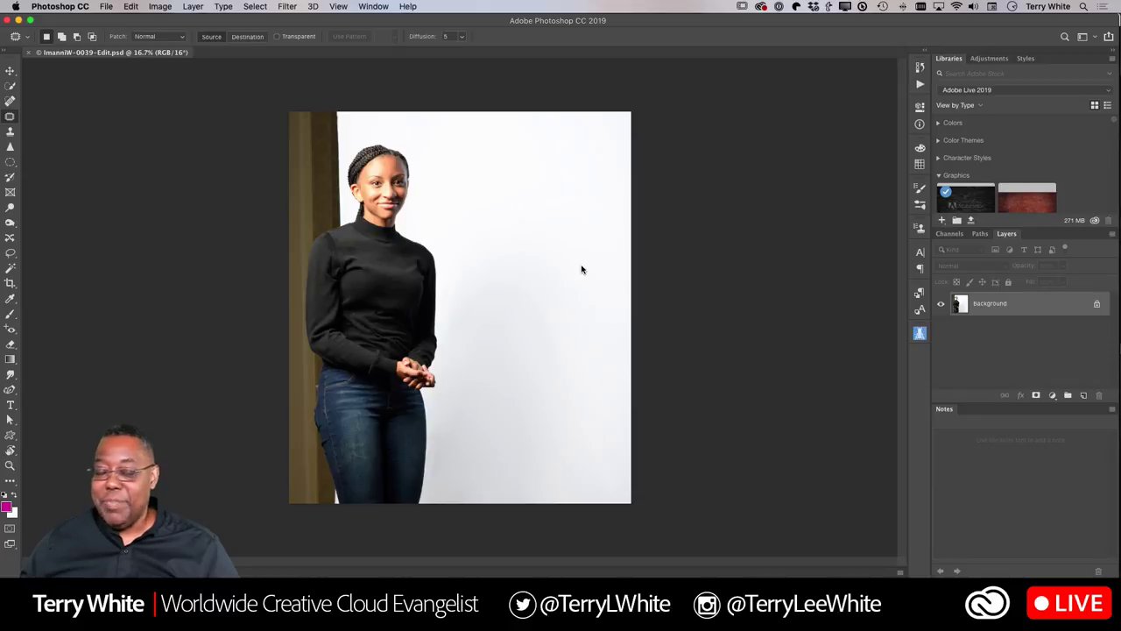
Step: Close ImanniW-0039-Edit.psd and switch back to Lightroom Classic
{"action": "key", "text": "super+w"}
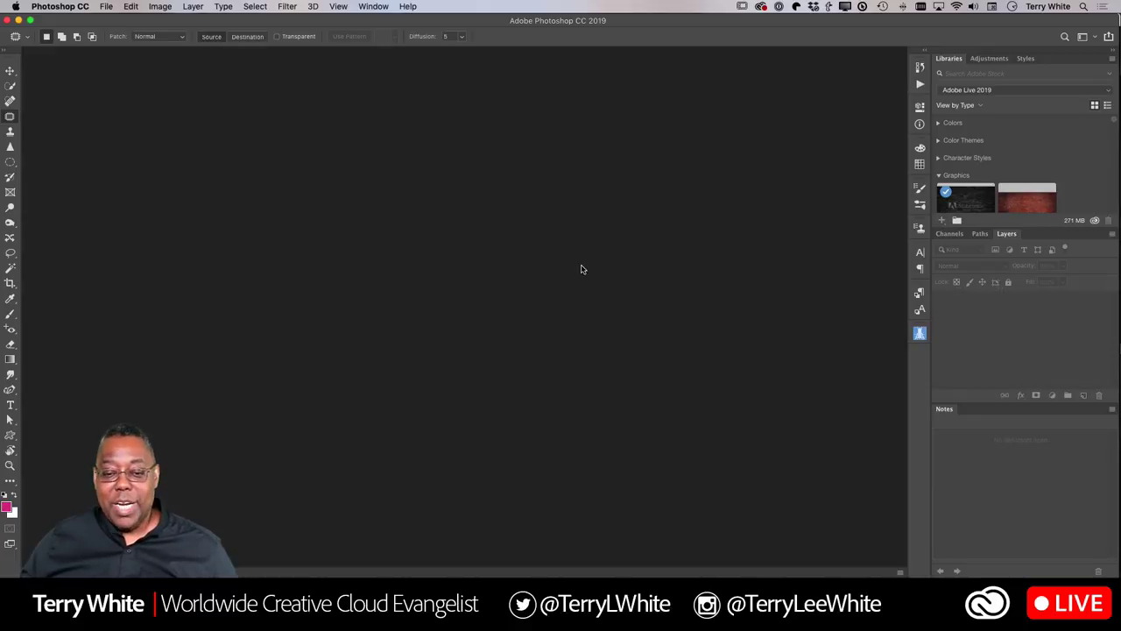
{"action": "key", "text": "super+Tab"}
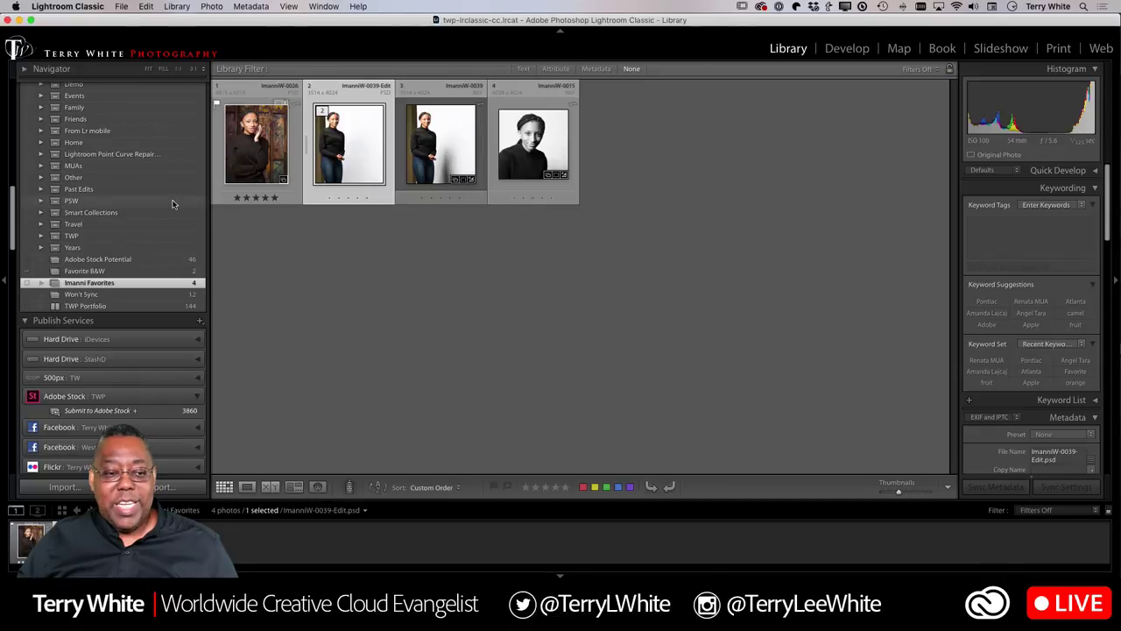
{"action": "scroll", "coordinate": [169, 200], "scroll_direction": "up", "scroll_amount": 10}
{"action": "scroll", "coordinate": [170, 198], "scroll_direction": "up", "scroll_amount": 10}
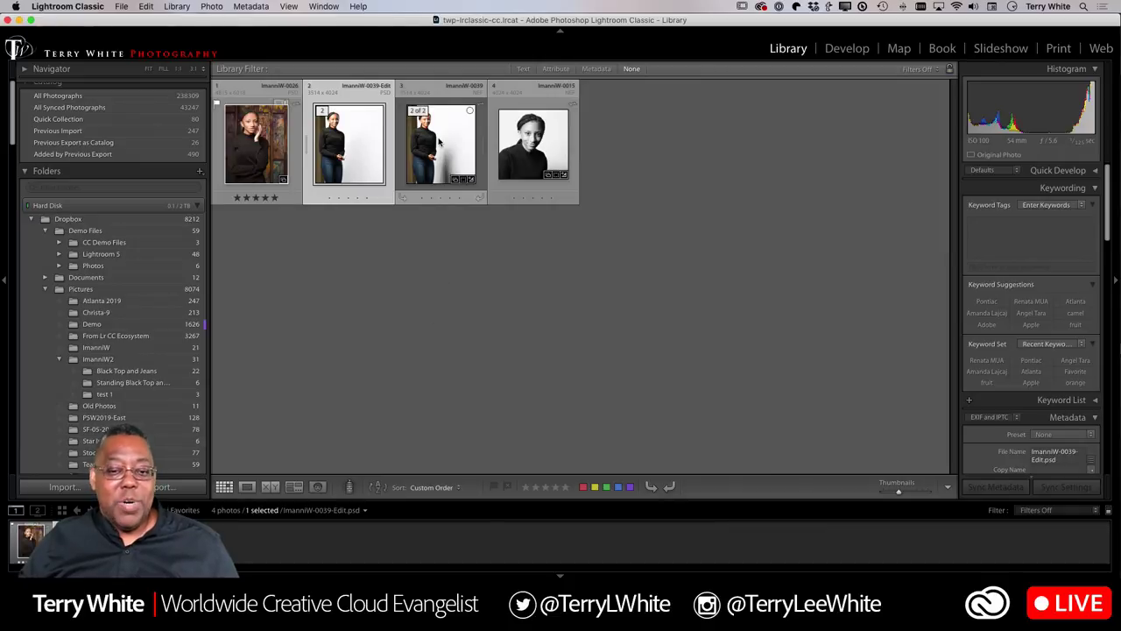
{"action": "right_click", "coordinate": [360, 155]}
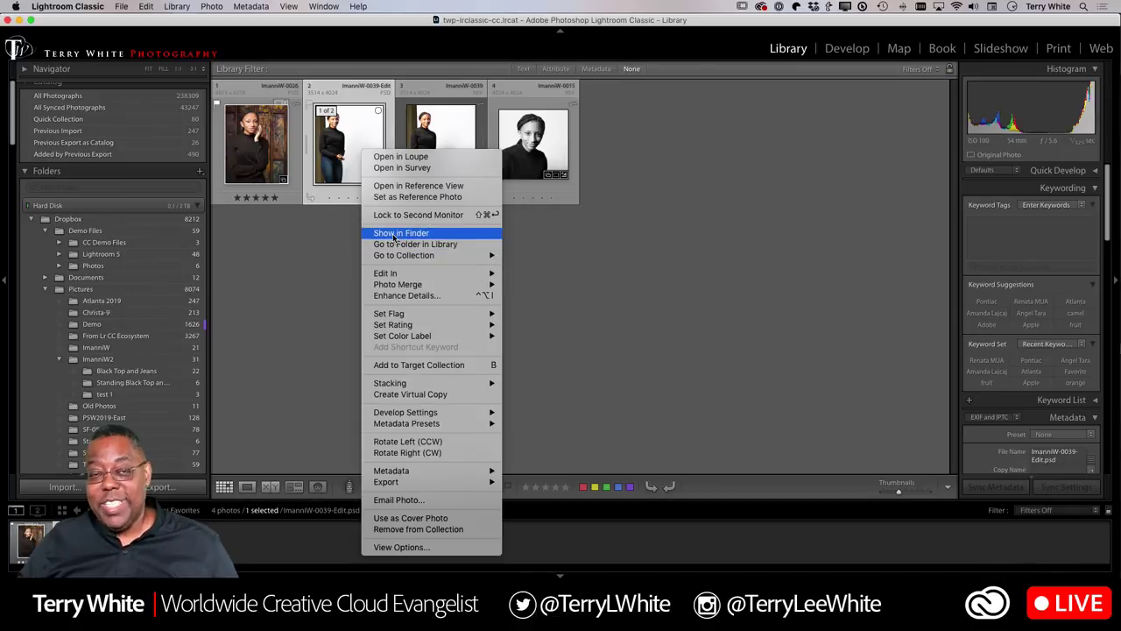
{"action": "left_click", "coordinate": [332, 241]}
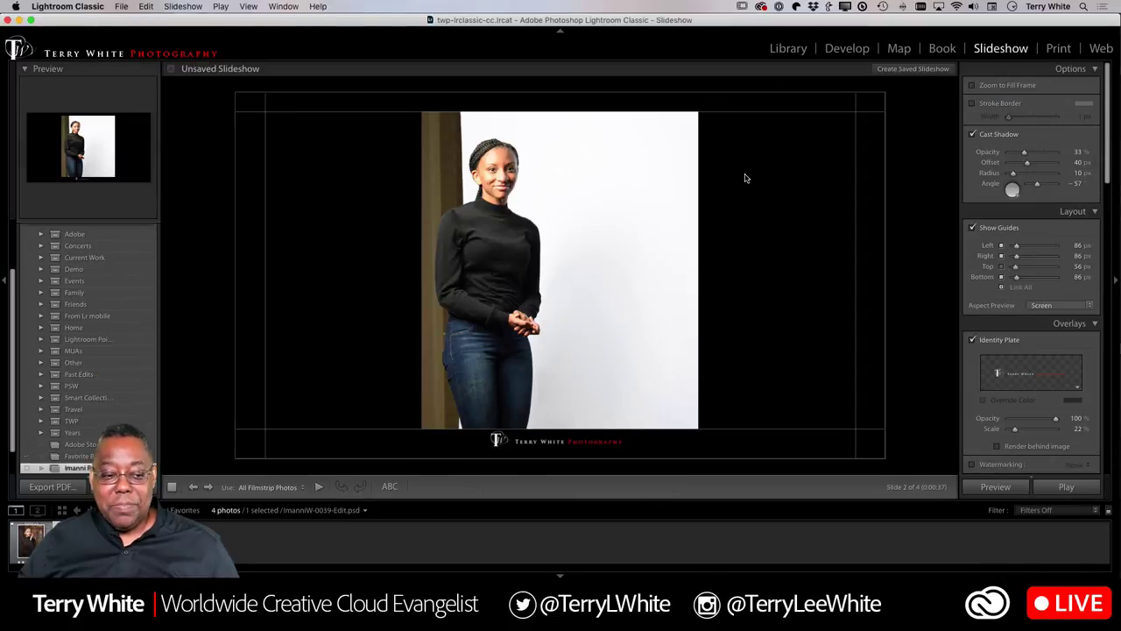
Step: Scroll the Imanni Favorites slideshow preview to view the slides with the identity plate
{"action": "scroll", "coordinate": [96, 359], "scroll_direction": "up", "scroll_amount": 4}
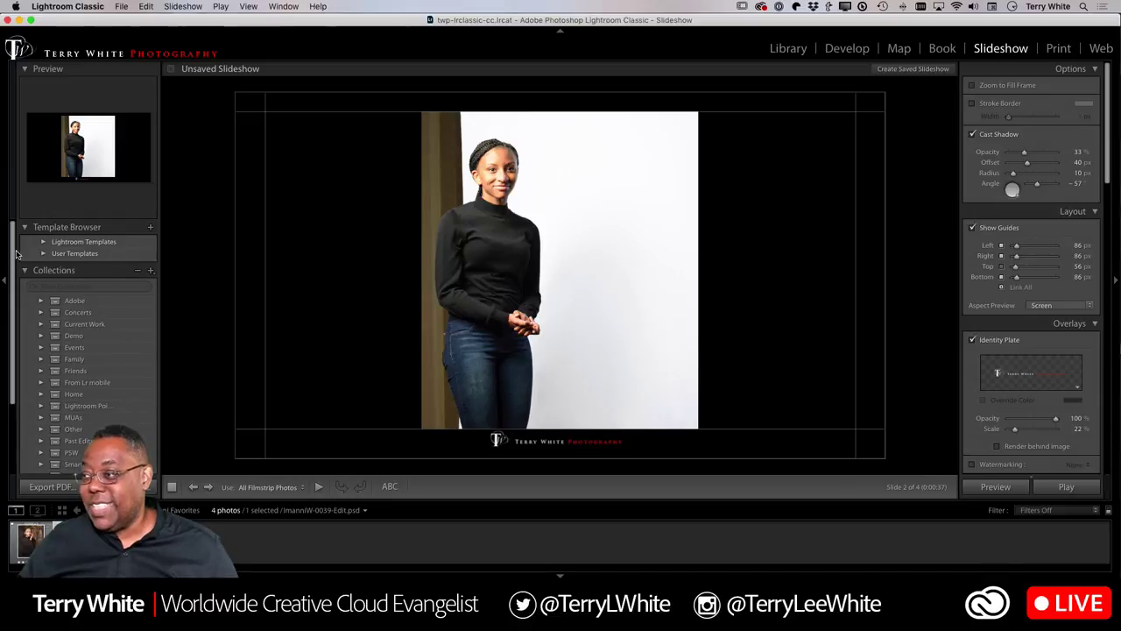
Step: In the Library grid, combine ImanniW, Black Top and Jeans, and Standing Black Top and Jeans folders
{"action": "key", "text": "g"}
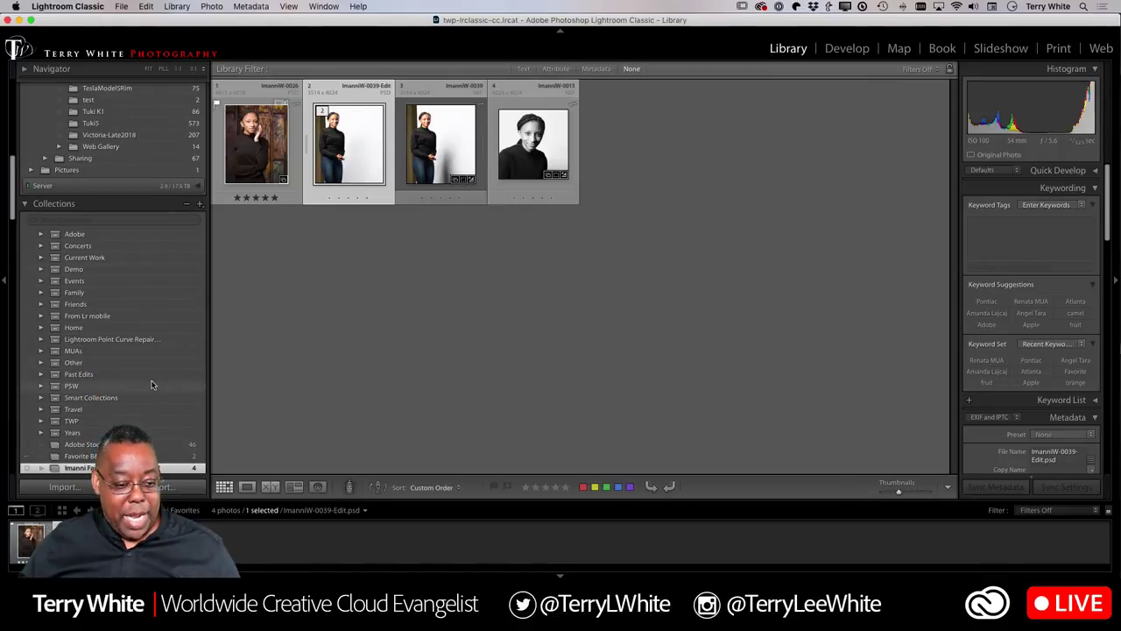
{"action": "scroll", "coordinate": [158, 368], "scroll_direction": "up", "scroll_amount": 5}
{"action": "scroll", "coordinate": [150, 384], "scroll_direction": "up", "scroll_amount": 8}
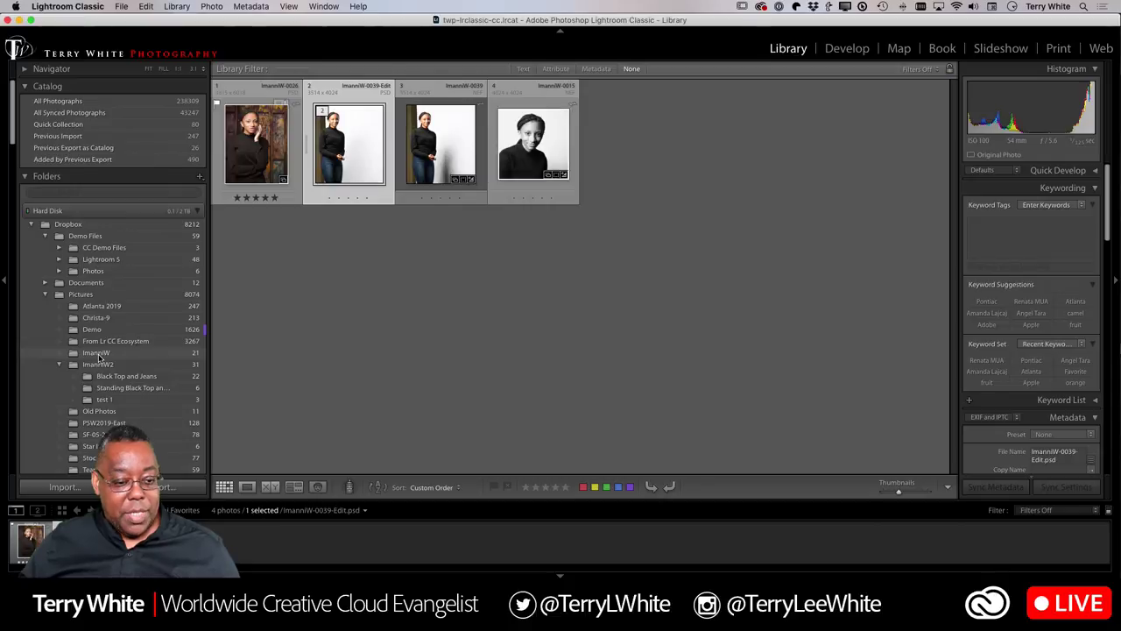
{"action": "left_click", "coordinate": [98, 353]}
{"action": "left_click", "coordinate": [98, 364], "text": "super"}
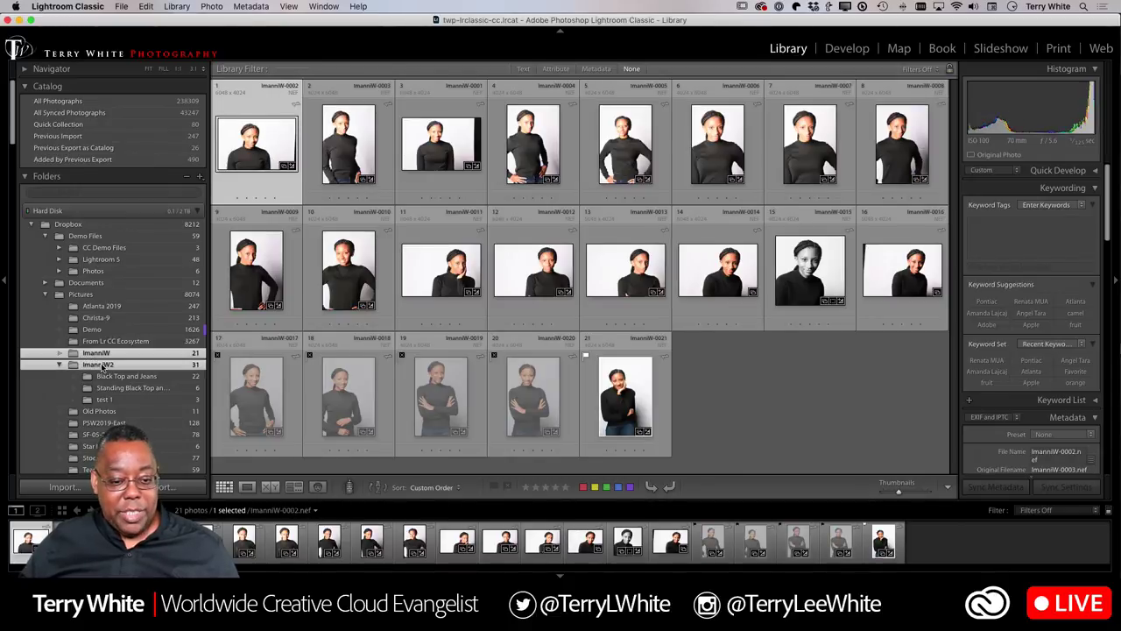
{"action": "scroll", "coordinate": [627, 399], "scroll_direction": "up", "scroll_amount": 10}
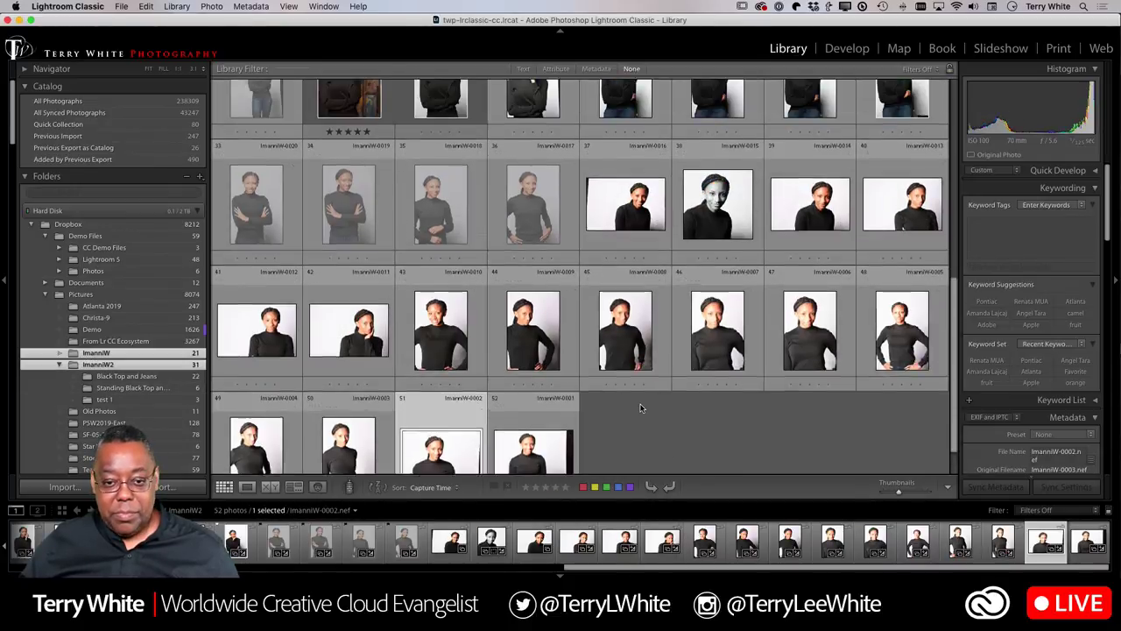
{"action": "scroll", "coordinate": [628, 400], "scroll_direction": "down", "scroll_amount": 3}
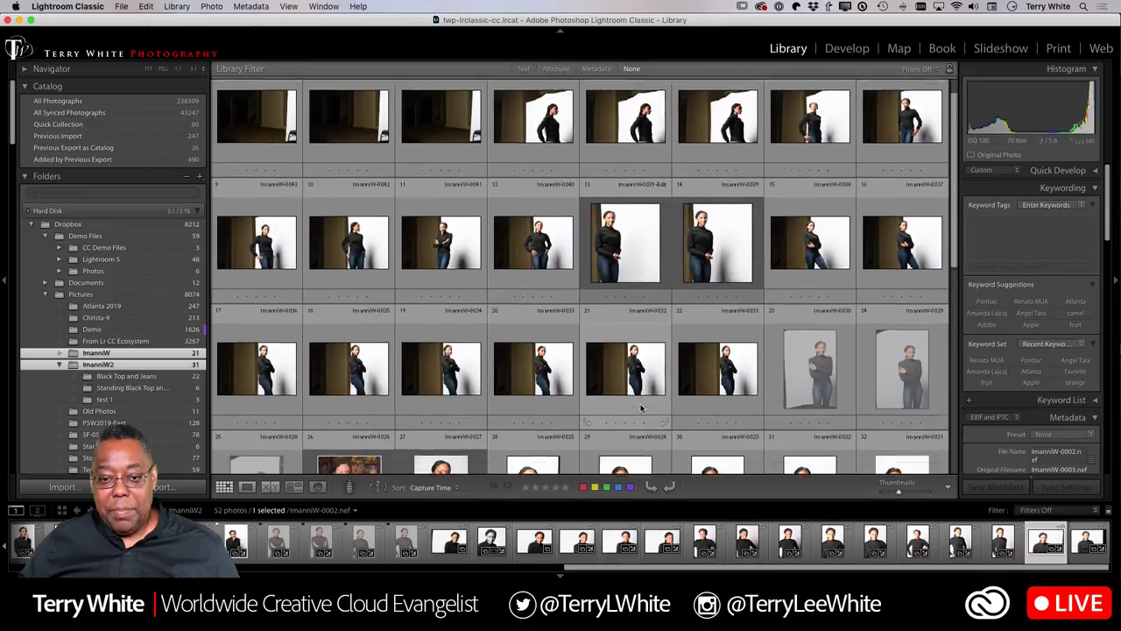
{"action": "left_click", "coordinate": [97, 363], "text": "super"}
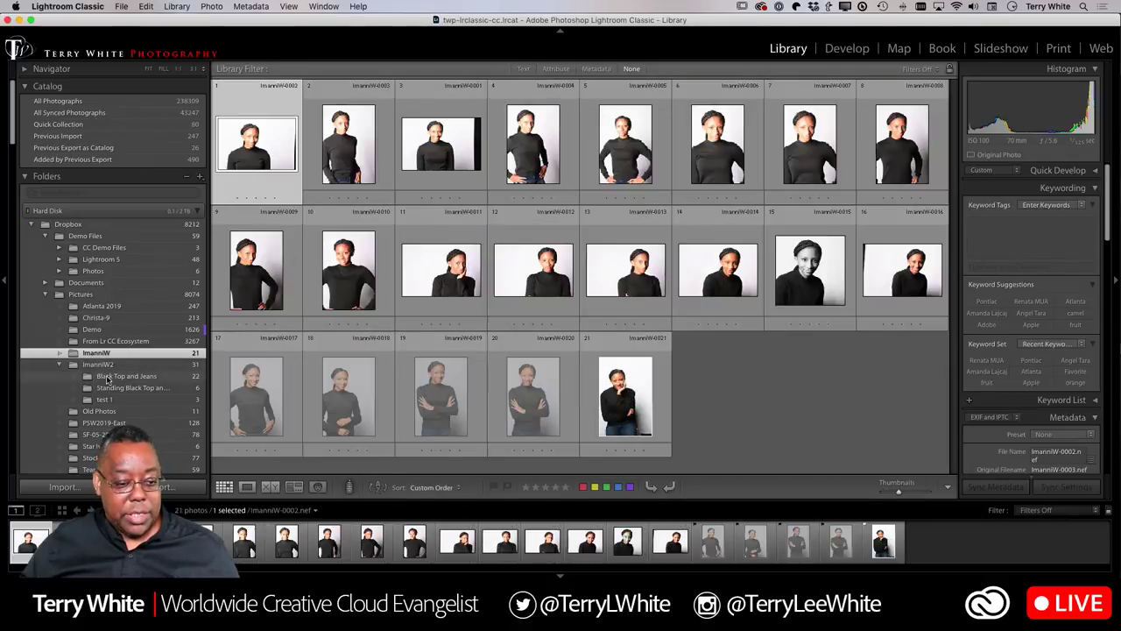
{"action": "left_click", "coordinate": [123, 376], "text": "super"}
{"action": "left_click", "coordinate": [127, 387], "text": "super"}
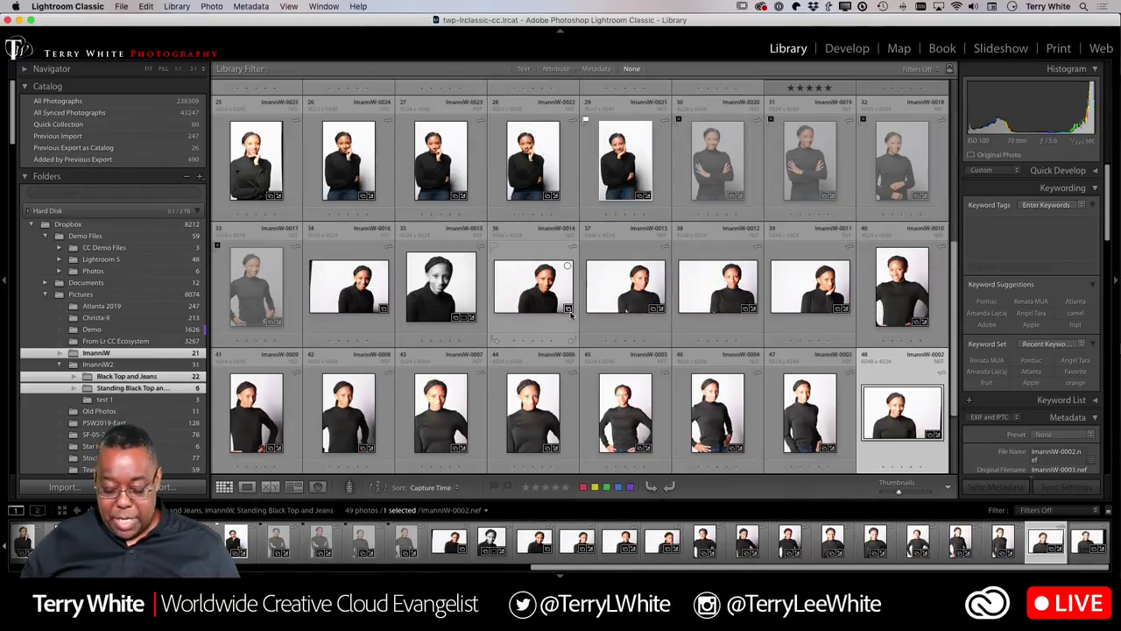
Step: Delete the 7 rejected photos from disk and select the 42 remaining photos
{"action": "key", "text": "super+BackSpace"}
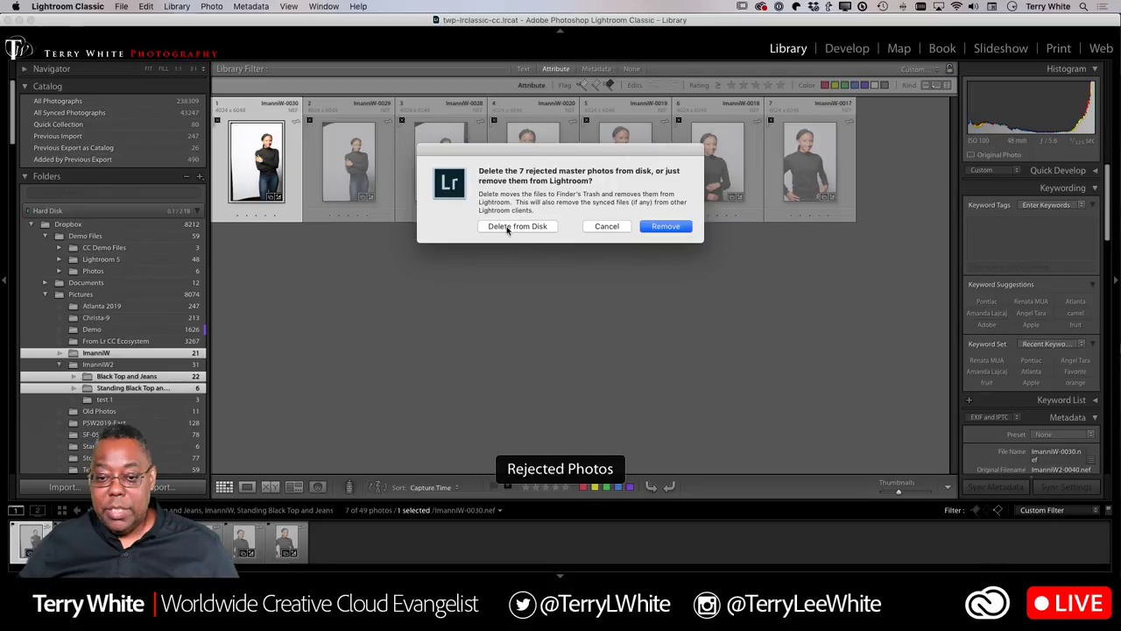
{"action": "left_click", "coordinate": [517, 226]}
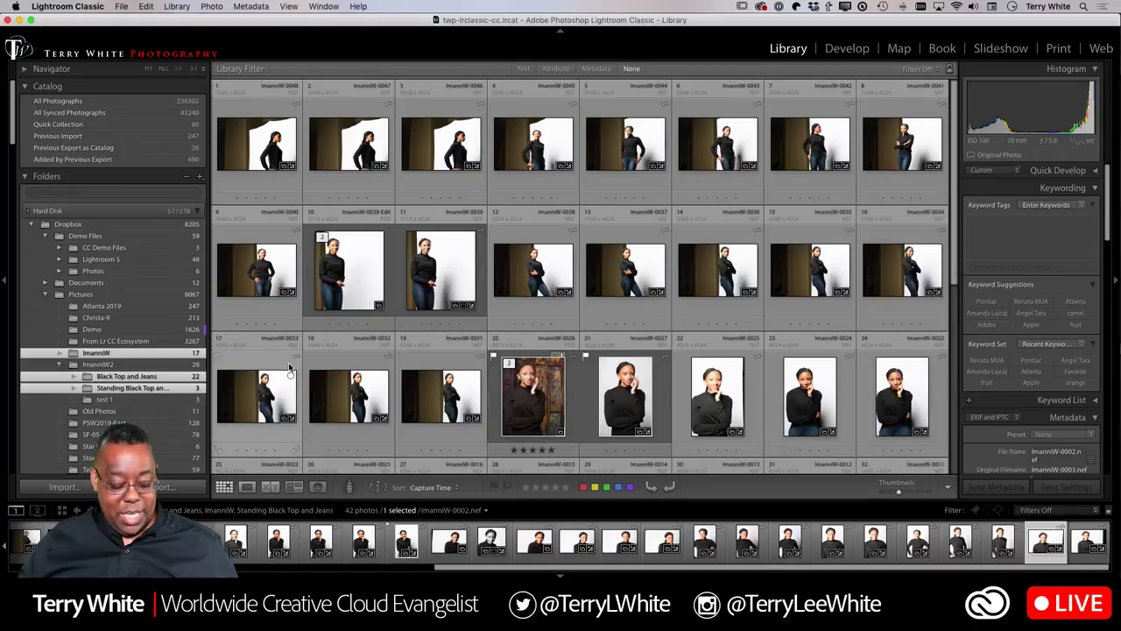
{"action": "key", "text": "super+a"}
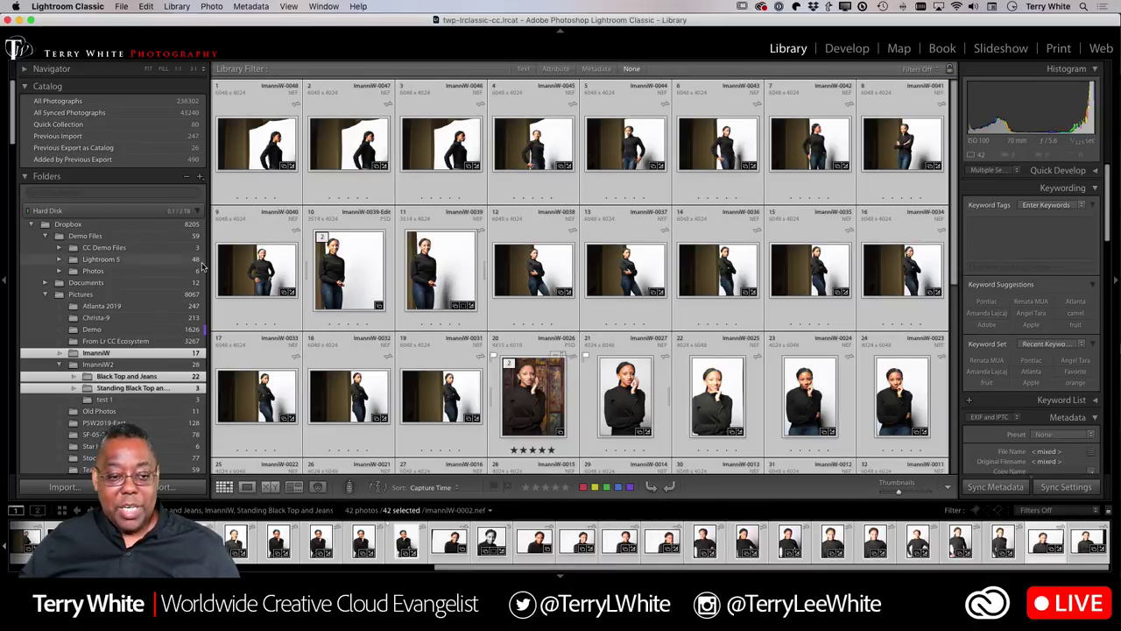
Step: Create a Lightroom-synced collection named 'Imanni Gallery' holding the 42 selected photos
{"action": "left_click", "coordinate": [200, 177]}
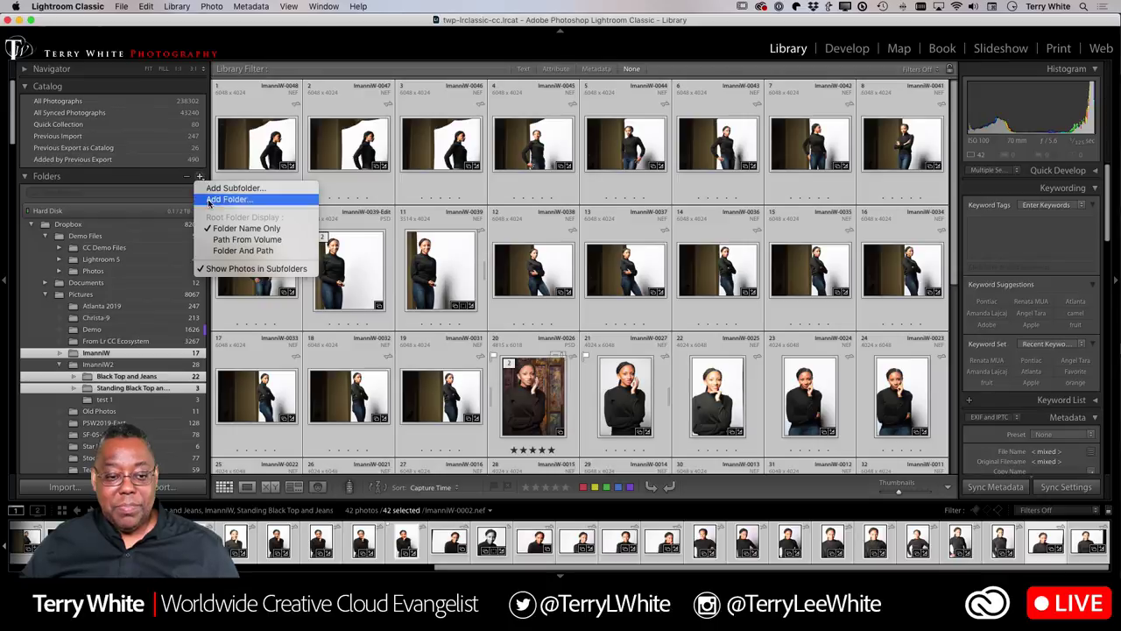
{"action": "left_click", "coordinate": [149, 196]}
{"action": "scroll", "coordinate": [204, 316], "scroll_direction": "down", "scroll_amount": 5}
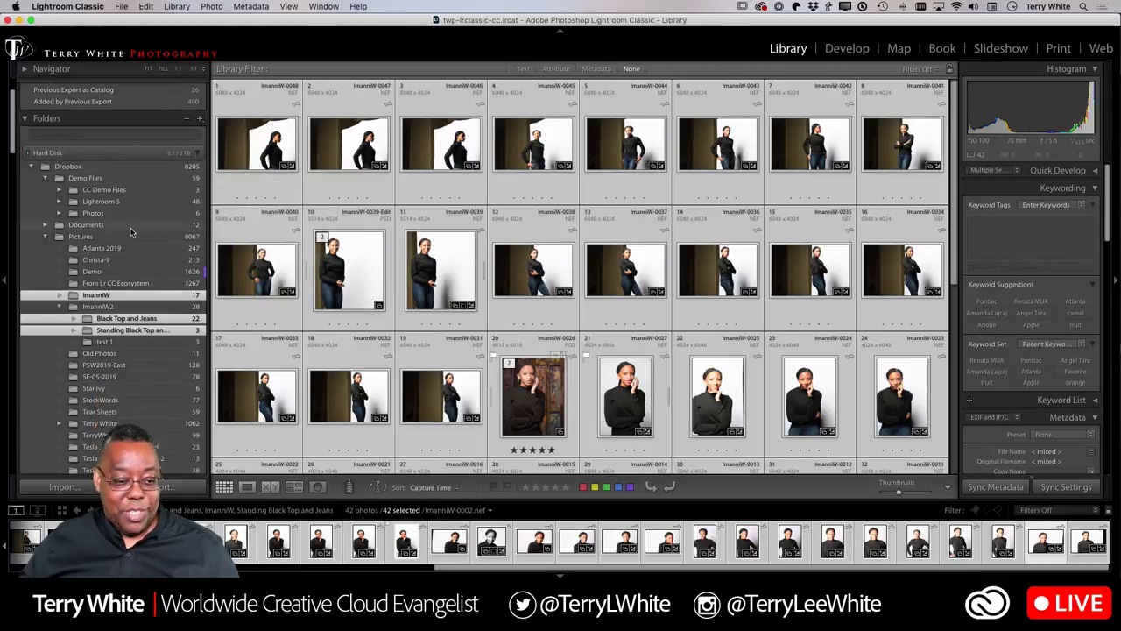
{"action": "scroll", "coordinate": [204, 315], "scroll_direction": "down", "scroll_amount": 1}
{"action": "left_click", "coordinate": [200, 316]}
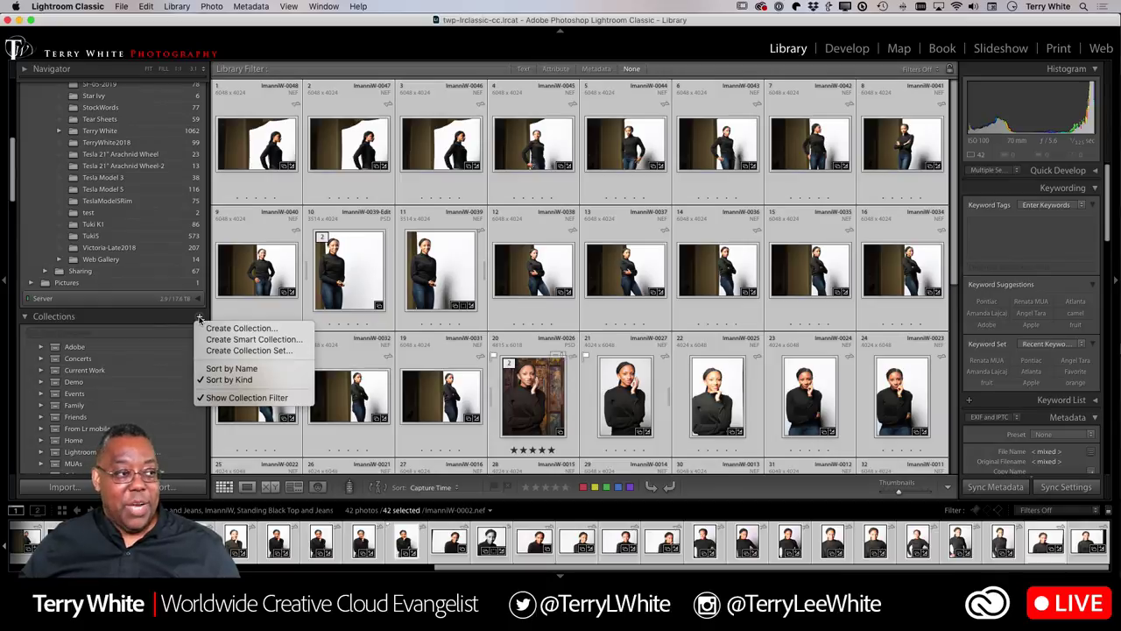
{"action": "left_click", "coordinate": [219, 329]}
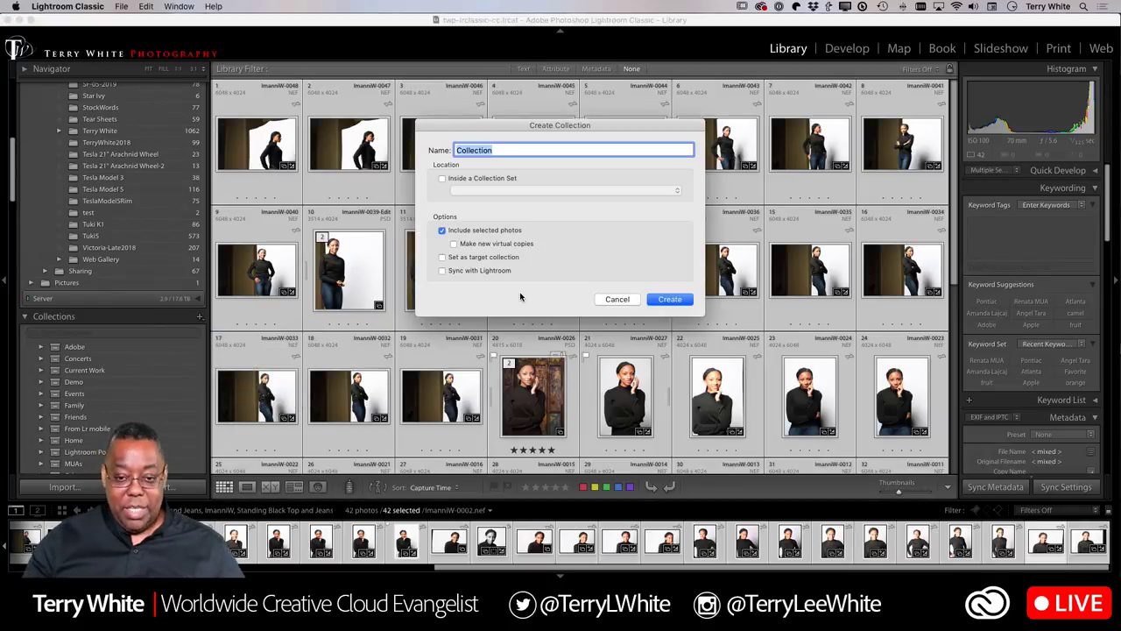
{"action": "type", "text": "Imanni Gallery"}
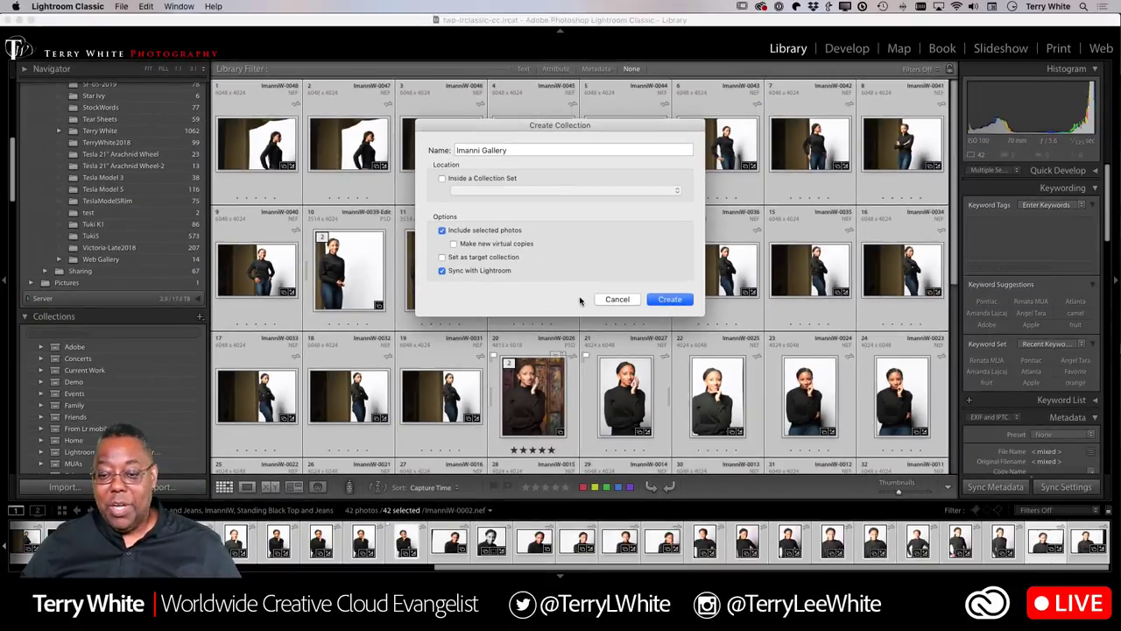
{"action": "left_click", "coordinate": [656, 302]}
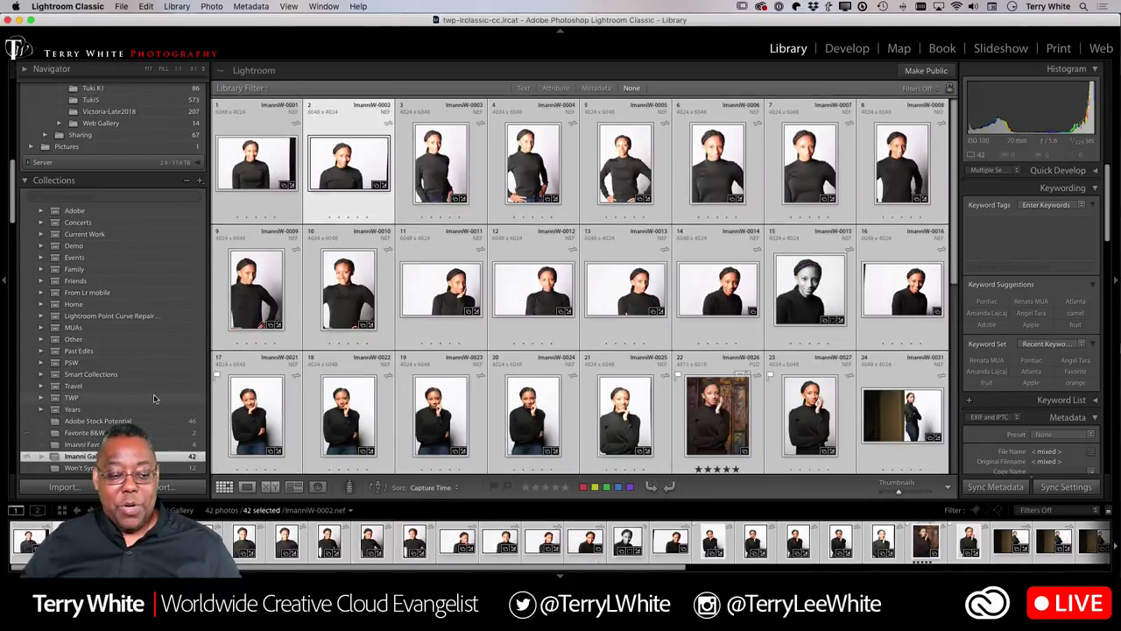
{"action": "scroll", "coordinate": [132, 385], "scroll_direction": "down", "scroll_amount": 3}
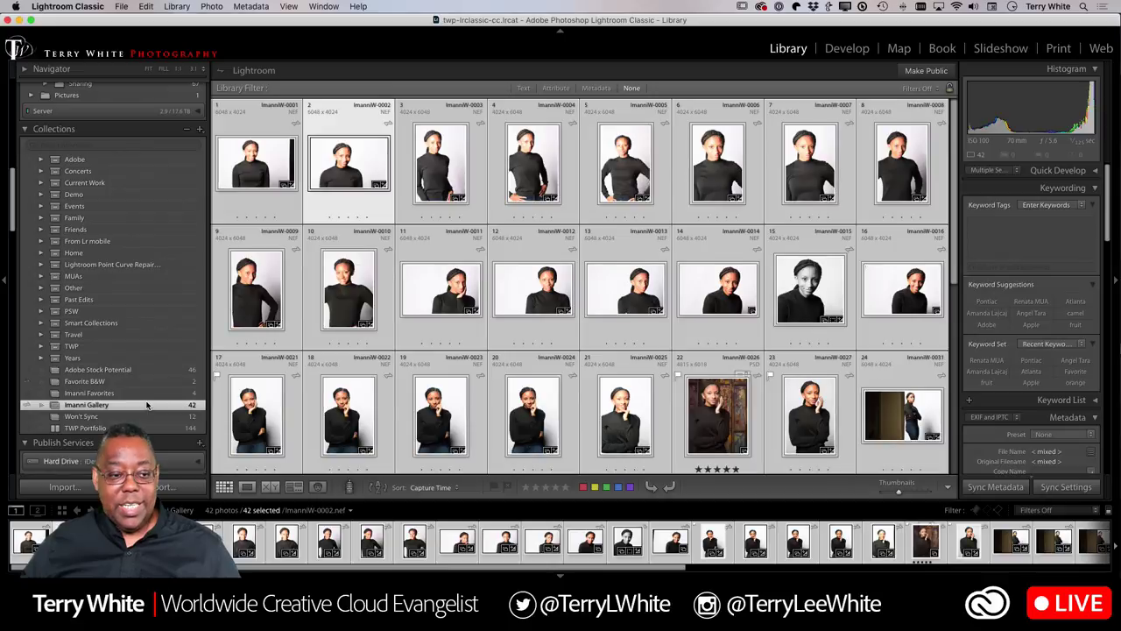
{"action": "left_click", "coordinate": [291, 326]}
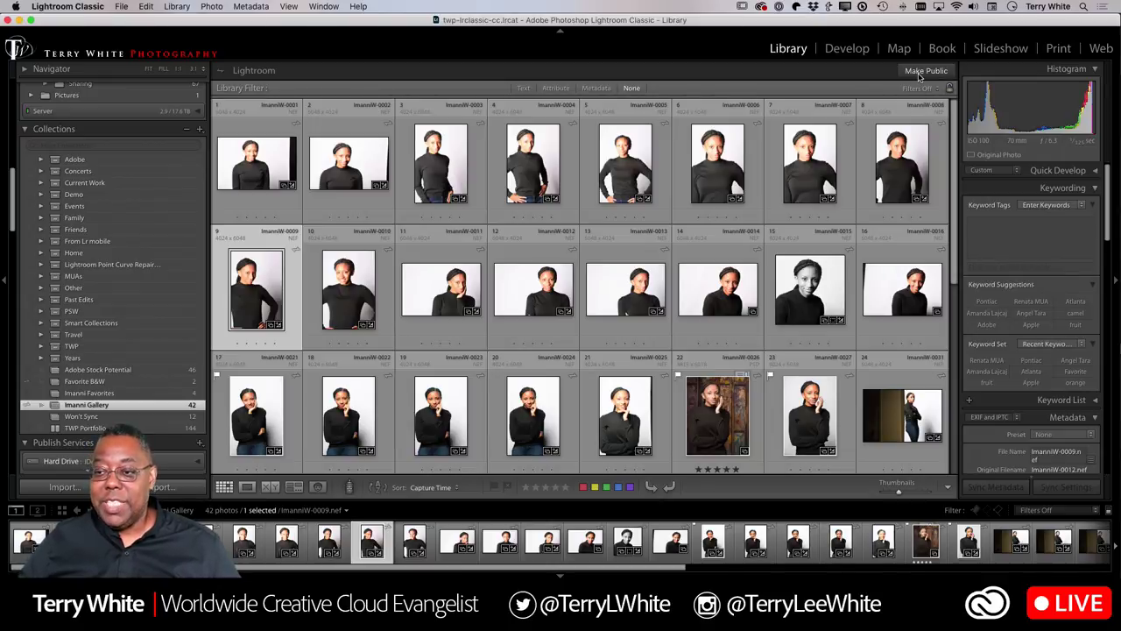
Step: Make Imanni Gallery public and open its adobe.ly share link in Safari
{"action": "left_click", "coordinate": [922, 71]}
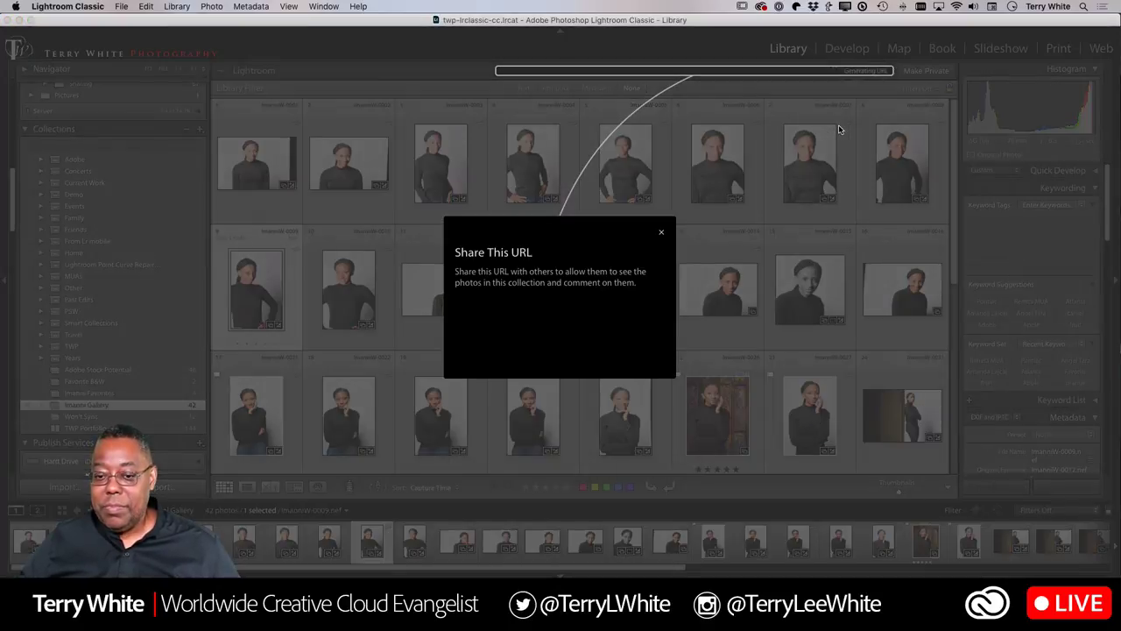
{"action": "left_click", "coordinate": [663, 234]}
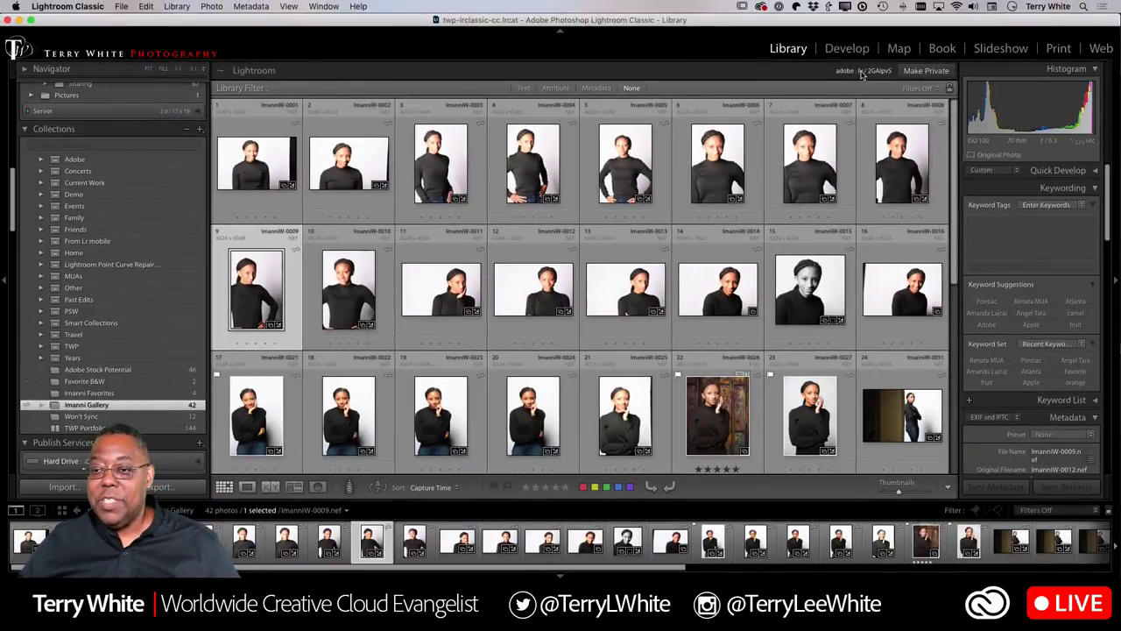
{"action": "left_click", "coordinate": [862, 72]}
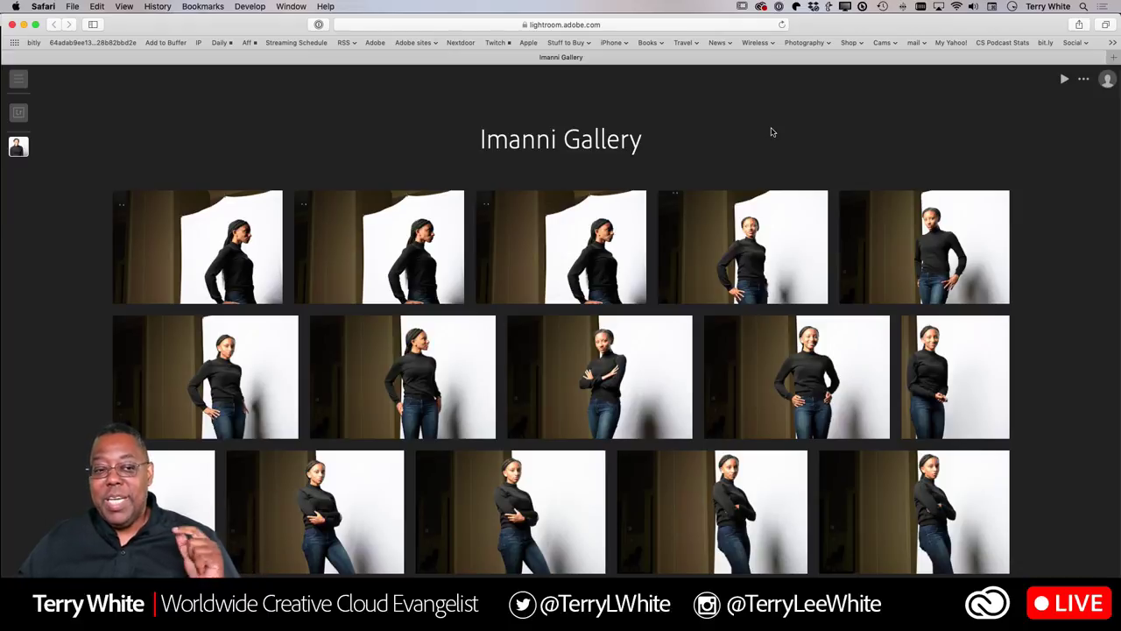
Step: Switch via Lightroom Classic to the Lightroom web All Photos library in Chrome
{"action": "key", "text": "super+Tab"}
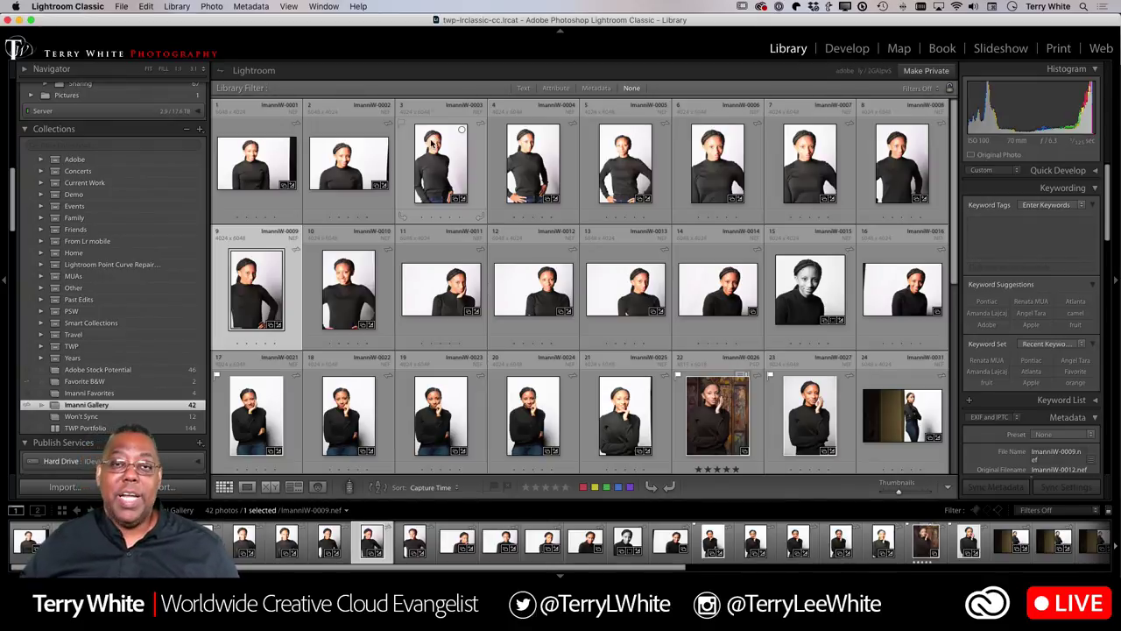
{"action": "key", "text": "super+Tab"}
{"action": "key", "text": "super+Tab"}
{"action": "key", "text": "super+Tab"}
{"action": "key", "text": "super+Tab"}
{"action": "key", "text": "super+Tab"}
{"action": "key", "text": "super+Tab"}
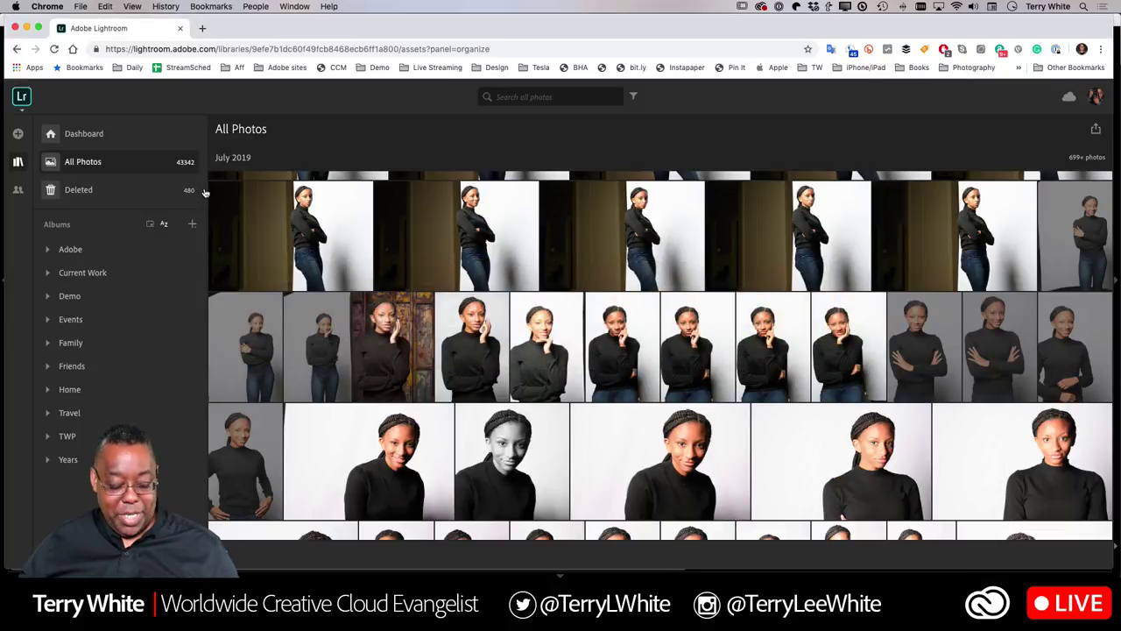
Step: Reload Lightroom web and open the Imanni Gallery album, checking Favorite B&W along the way
{"action": "key", "text": "super+r"}
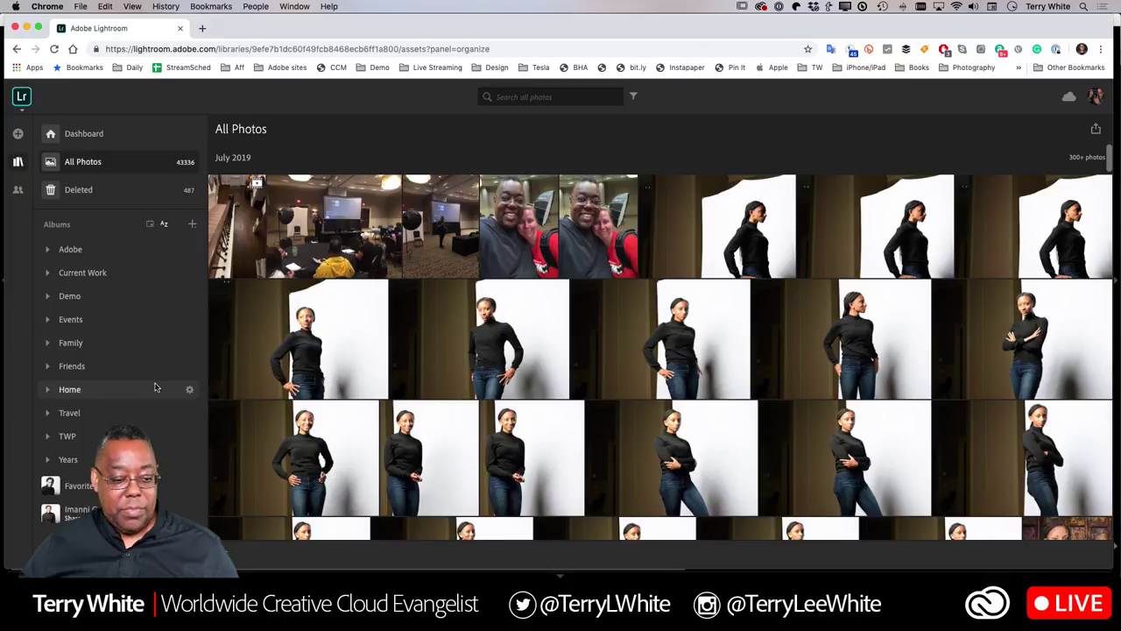
{"action": "left_click", "coordinate": [174, 481]}
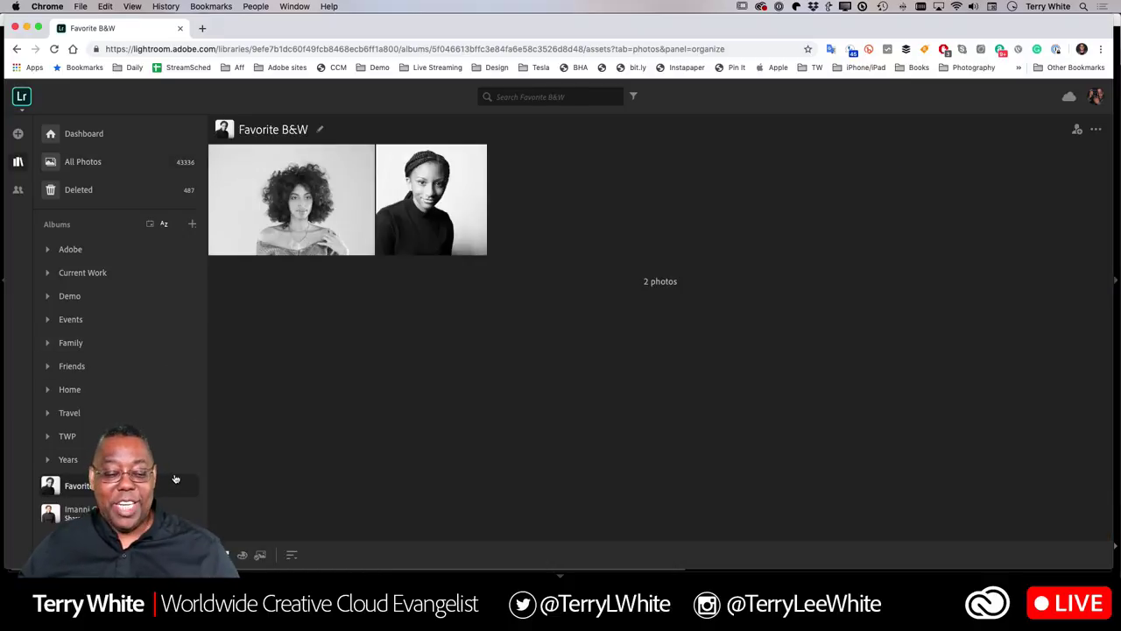
{"action": "left_click", "coordinate": [175, 512]}
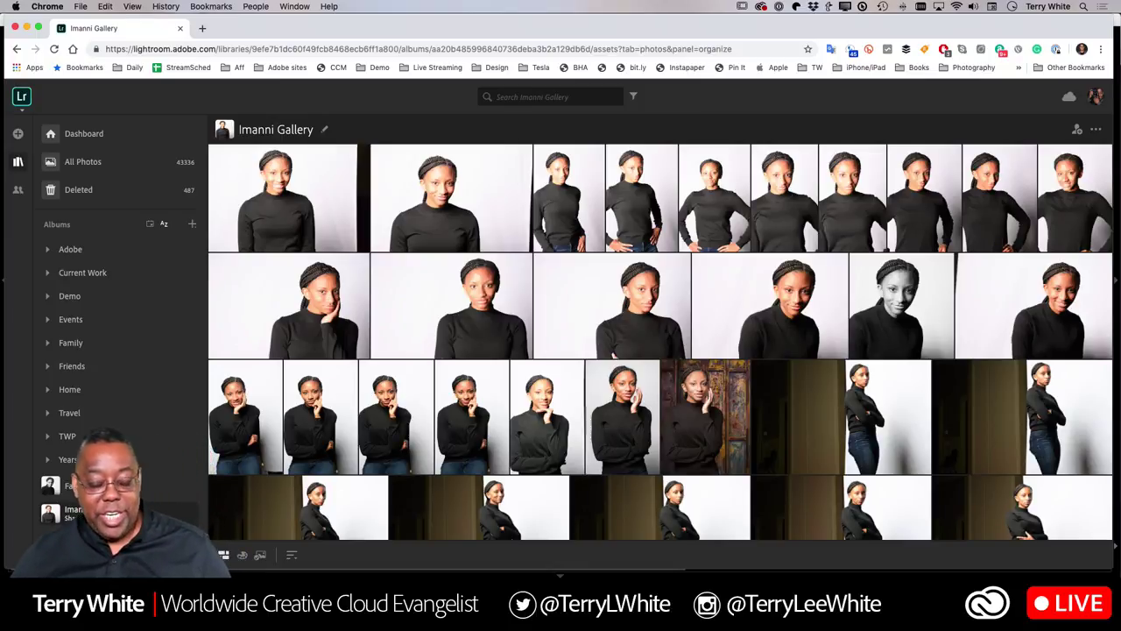
{"action": "left_click", "coordinate": [83, 487]}
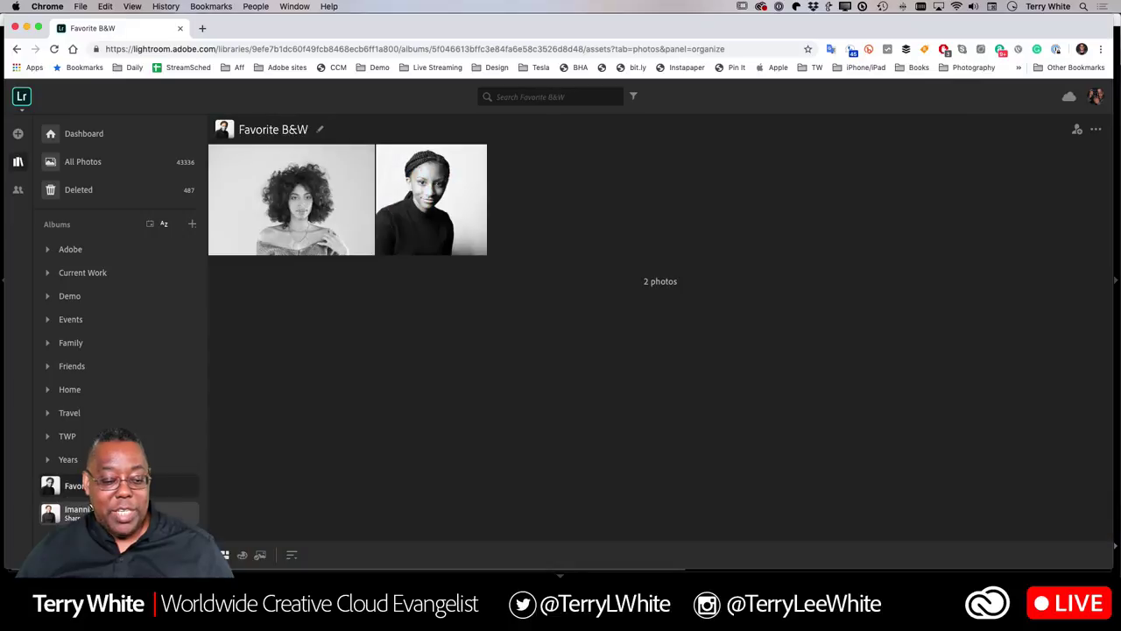
{"action": "left_click", "coordinate": [71, 511]}
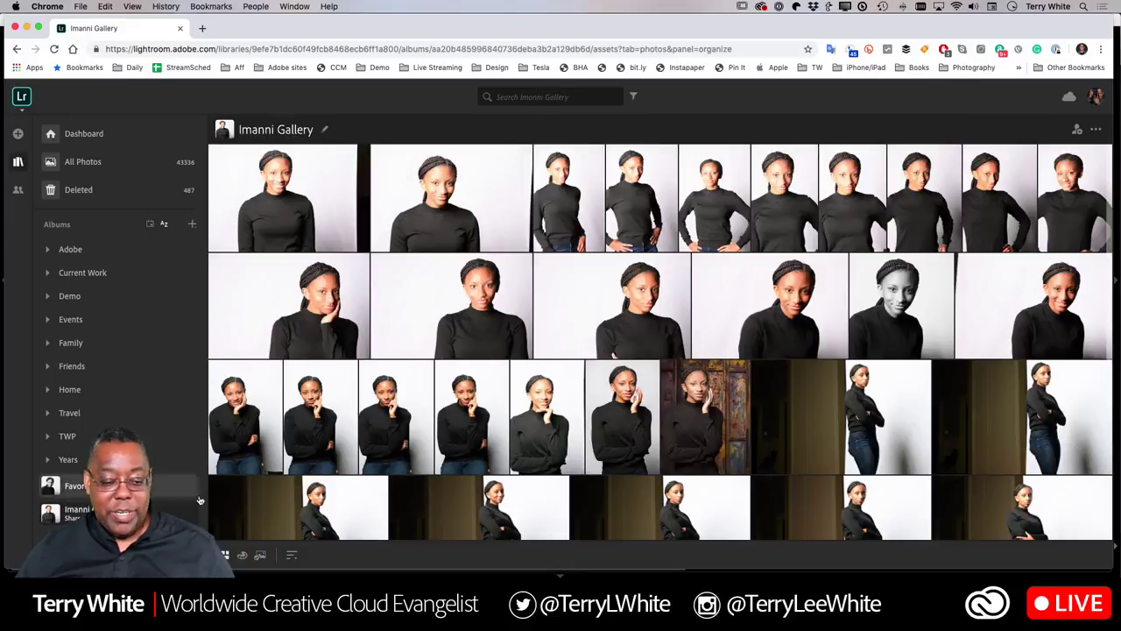
Step: Keep the Imanni Gallery share link viewable by anyone and review its display options
{"action": "left_click", "coordinate": [1078, 130]}
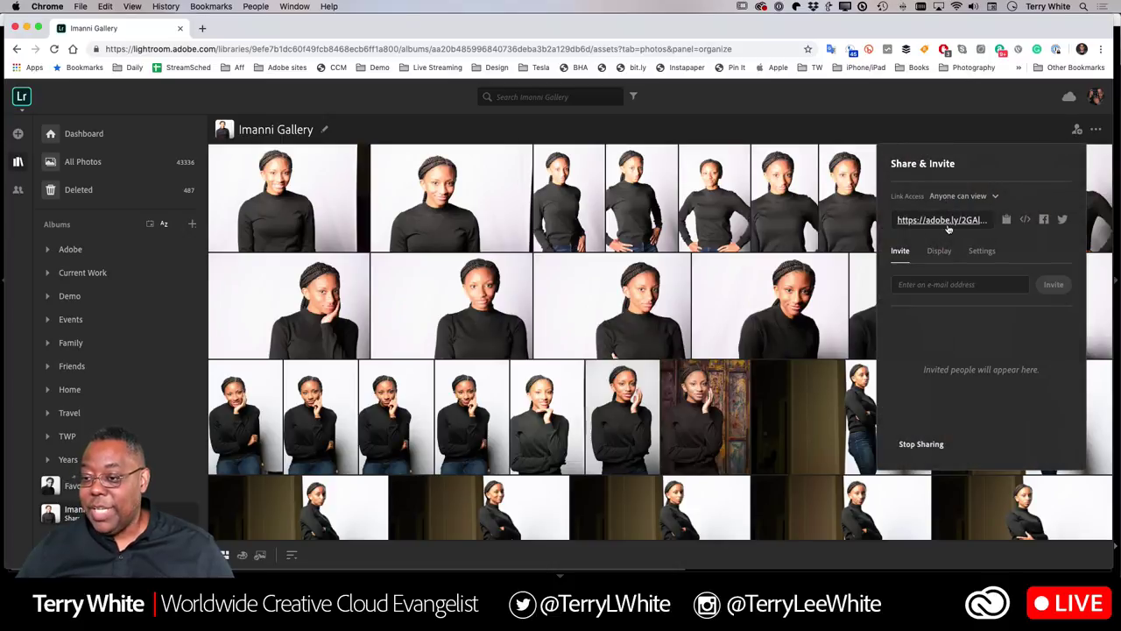
{"action": "left_click", "coordinate": [968, 195]}
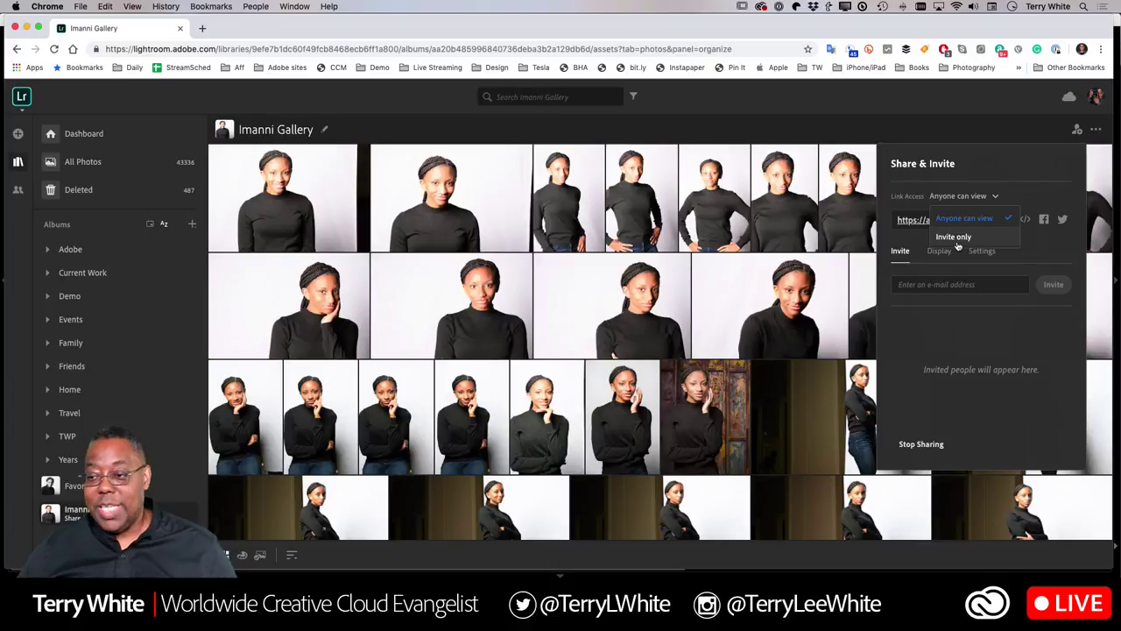
{"action": "left_click", "coordinate": [1001, 180]}
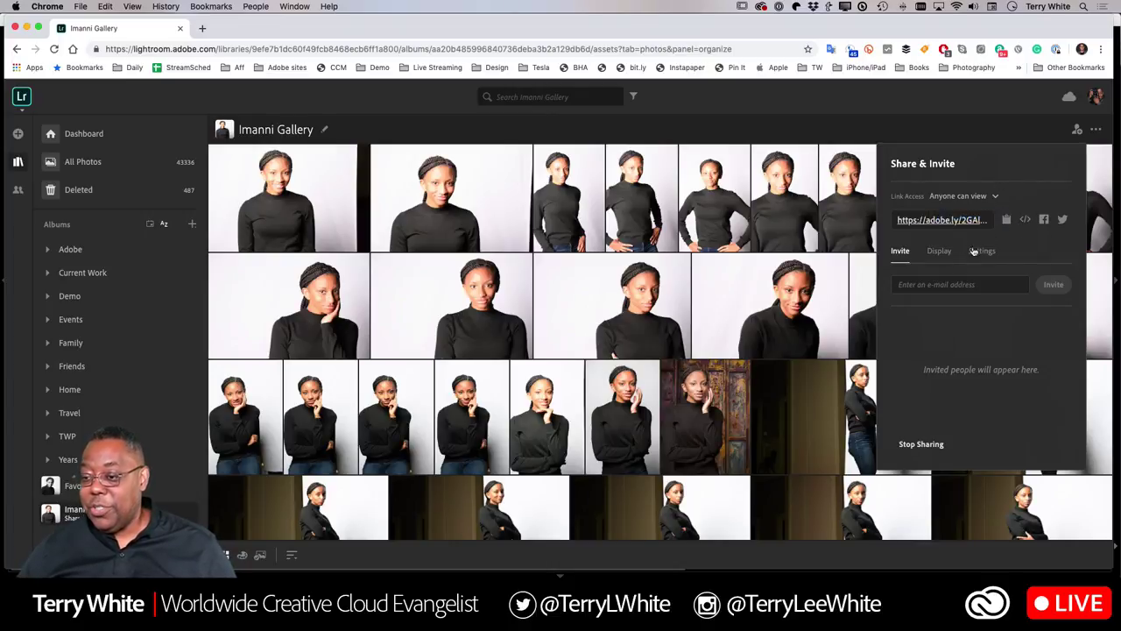
{"action": "left_click", "coordinate": [941, 252]}
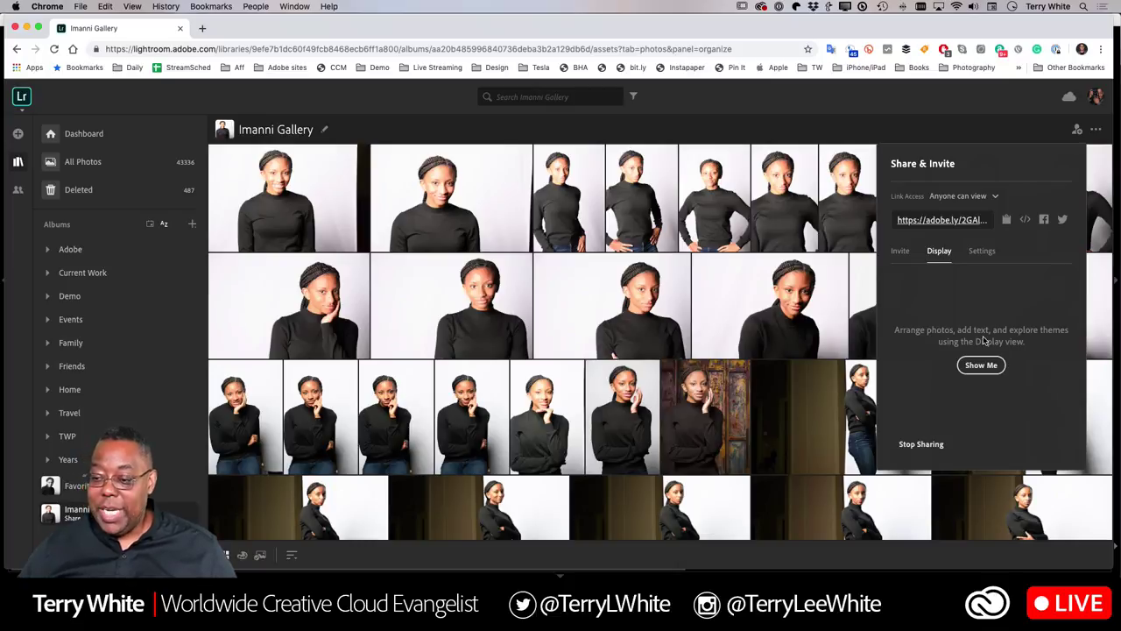
Step: In the share settings, leave JPG downloads off and comments and likes on
{"action": "left_click", "coordinate": [981, 252]}
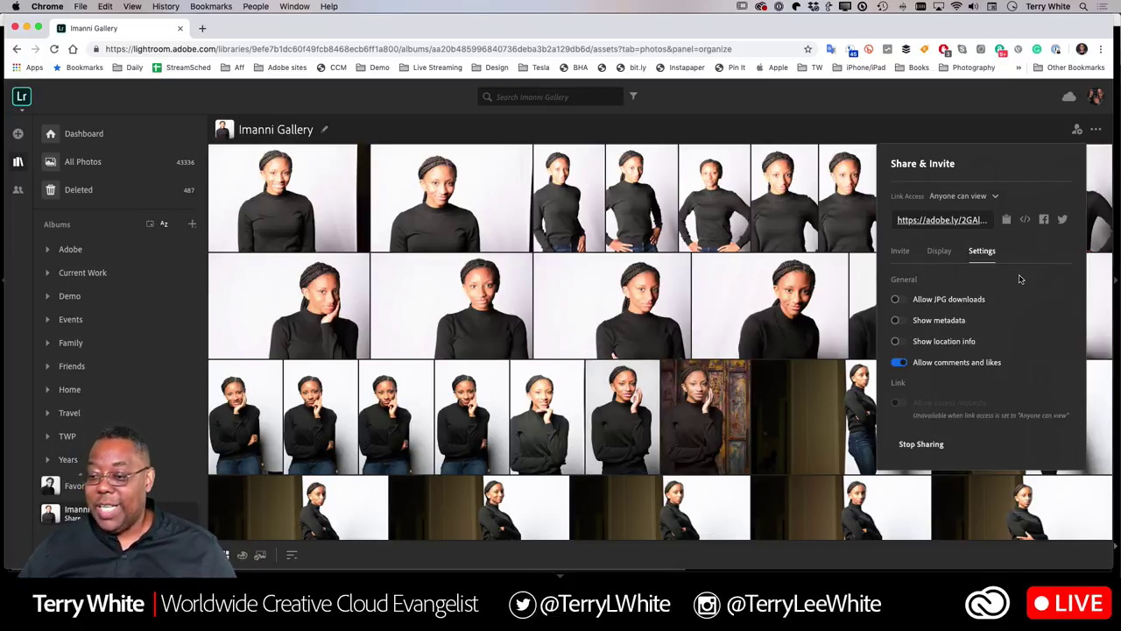
{"action": "left_click", "coordinate": [898, 300]}
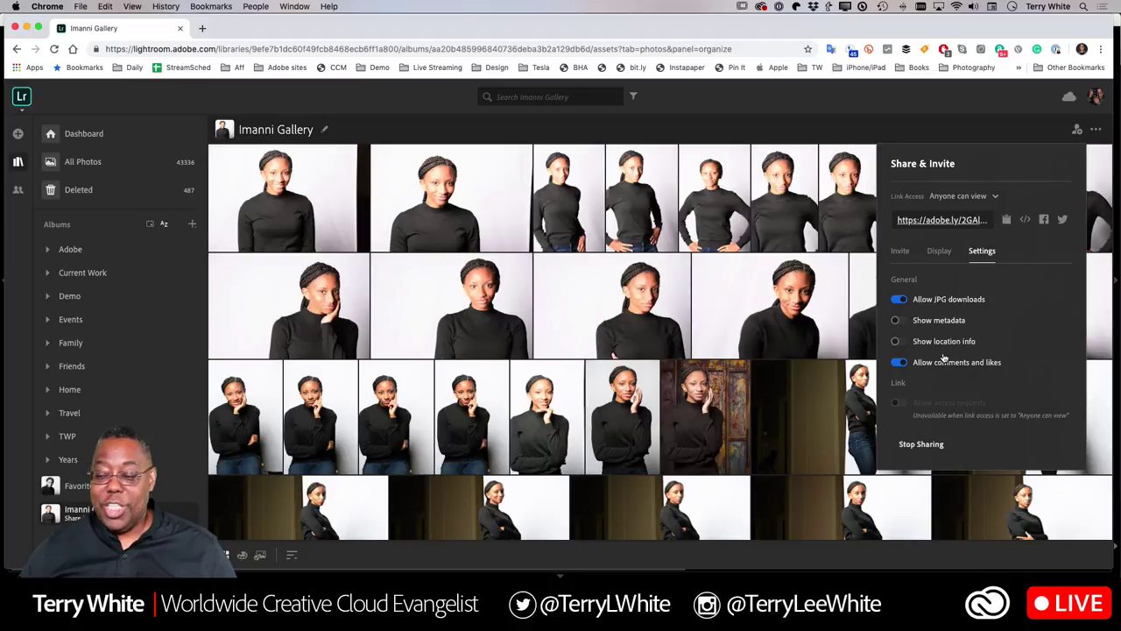
{"action": "left_click", "coordinate": [899, 300]}
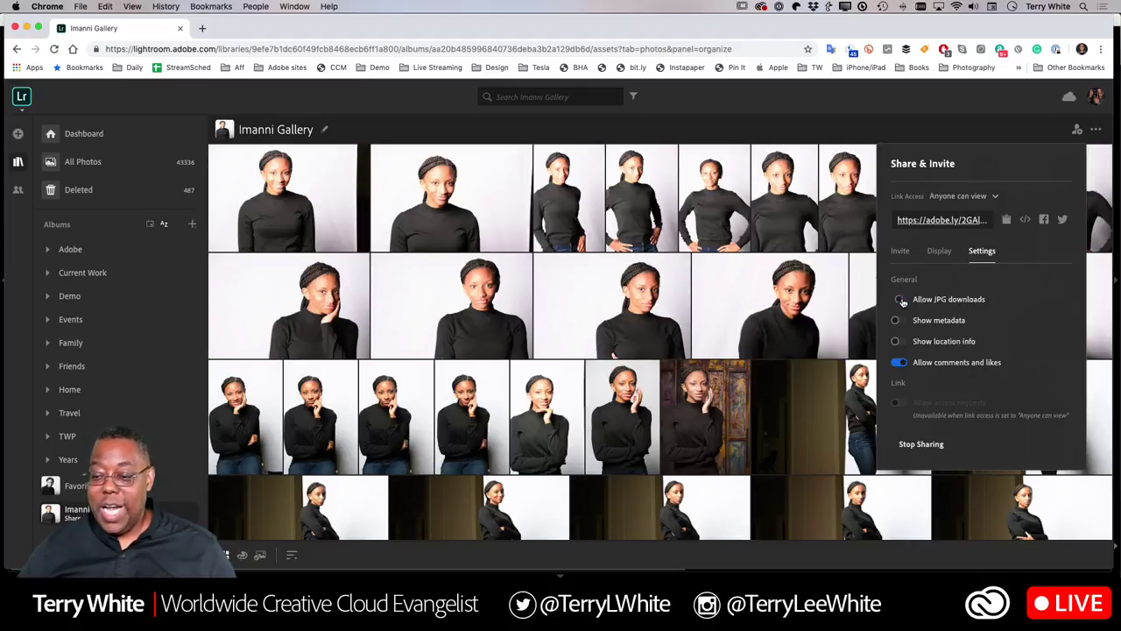
{"action": "left_click", "coordinate": [901, 363]}
{"action": "left_click", "coordinate": [900, 363]}
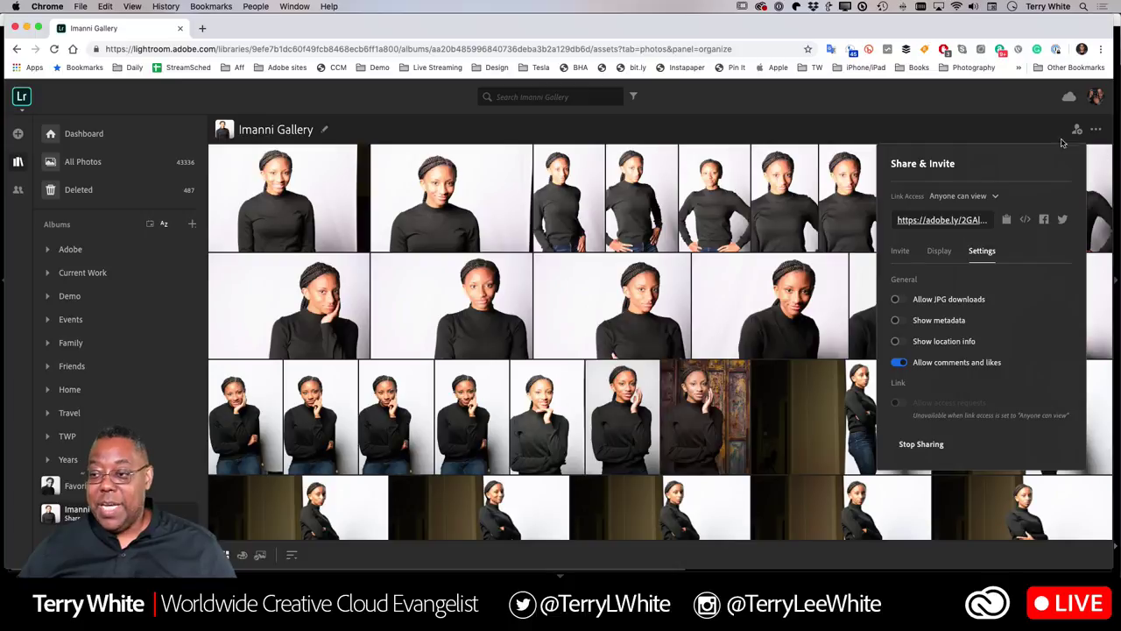
Step: Close the Share & Invite settings and show Imanni Gallery's collaborative proofing review page
{"action": "left_click", "coordinate": [1028, 126]}
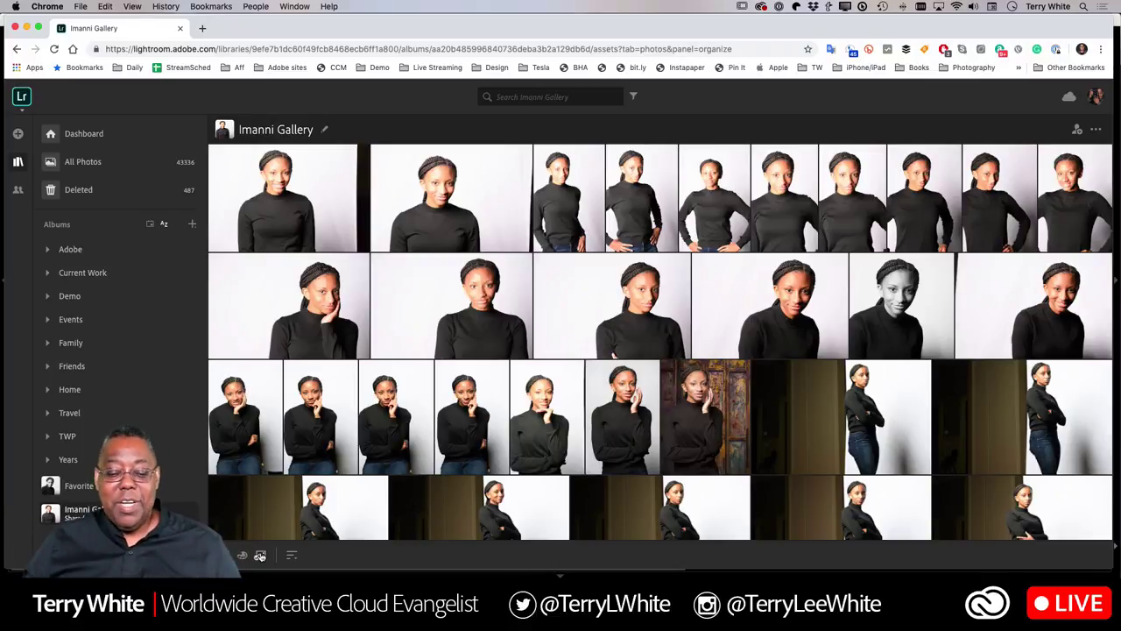
{"action": "left_click", "coordinate": [260, 555]}
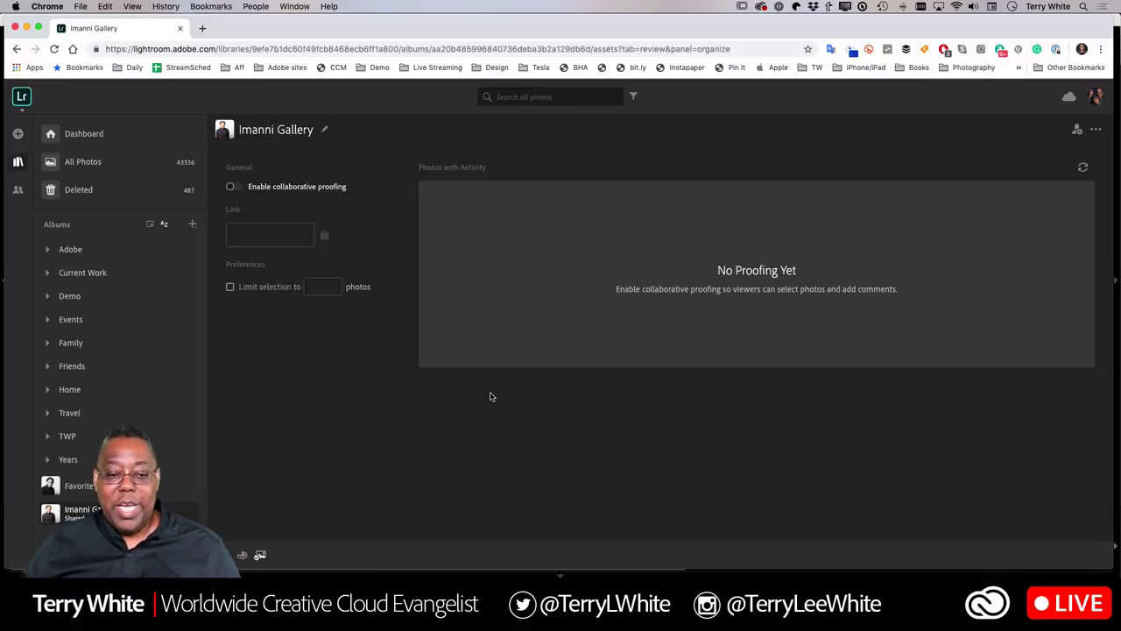
Step: Enable collaborative proofing for Imanni Gallery with a 7-photo selection limit, then return to Lightroom Classic
{"action": "left_click", "coordinate": [235, 188]}
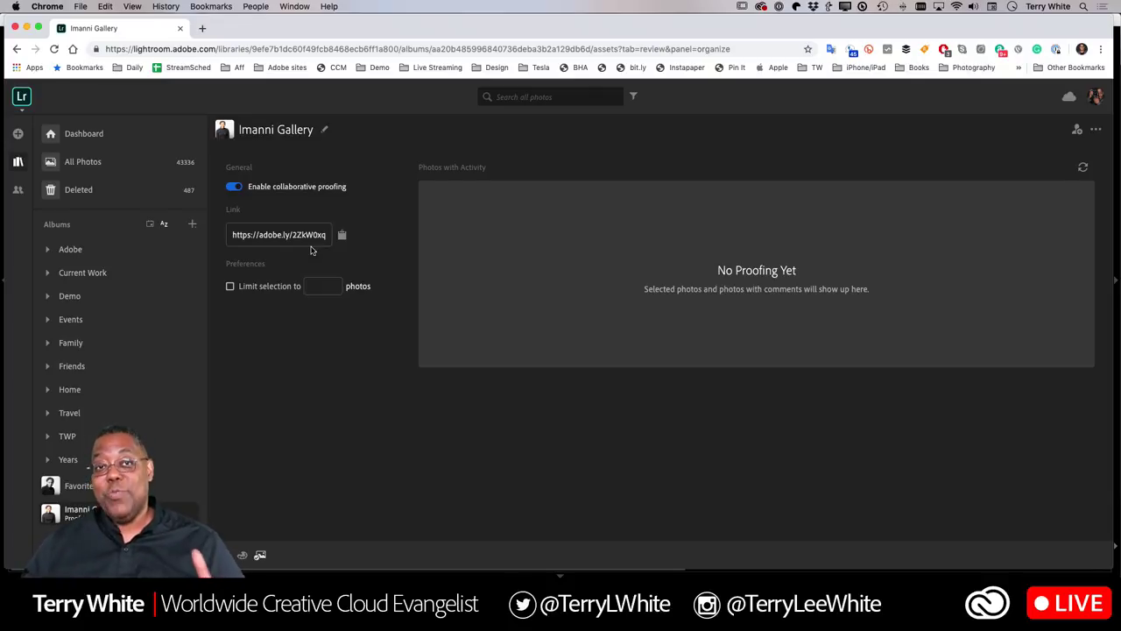
{"action": "left_click", "coordinate": [270, 291]}
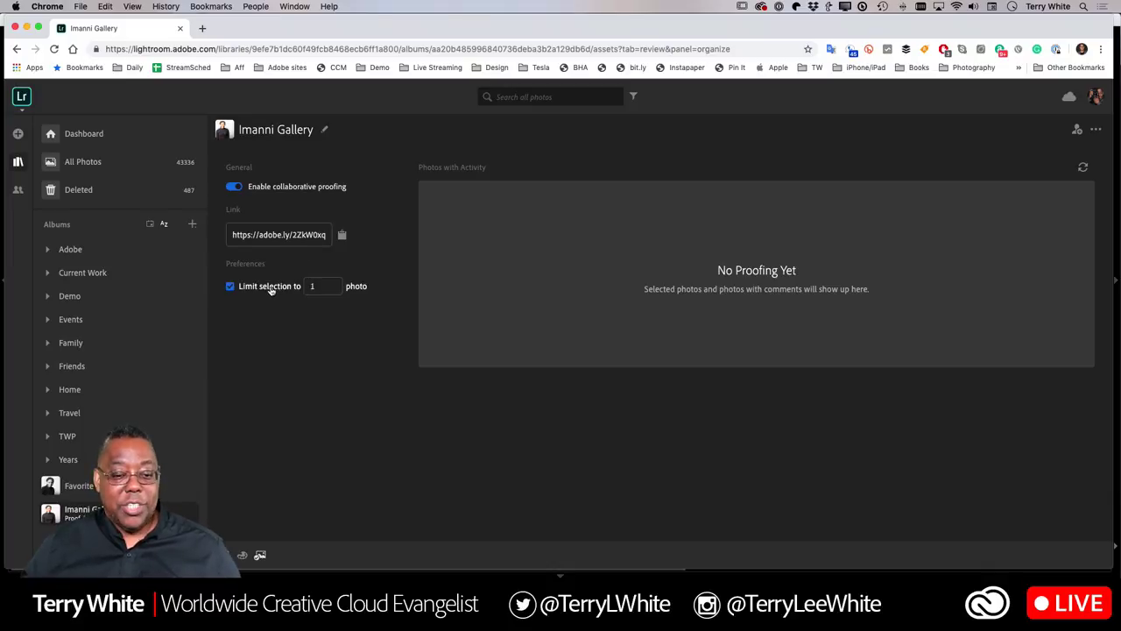
{"action": "triple_click", "coordinate": [332, 284]}
{"action": "double_click", "coordinate": [332, 285]}
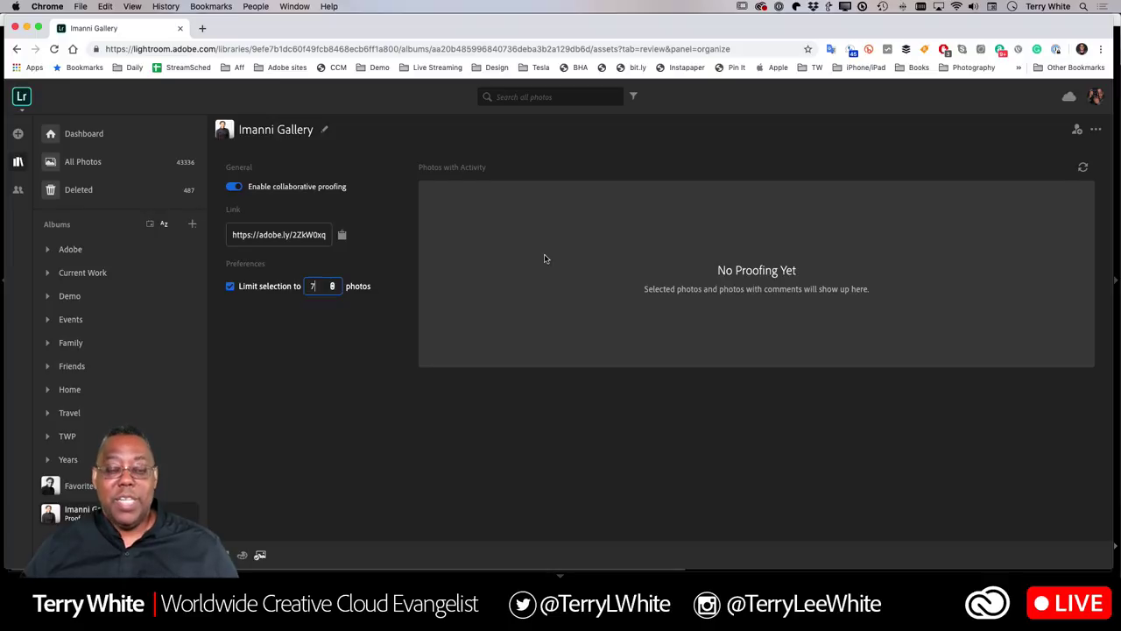
{"action": "key", "text": "super+Tab"}
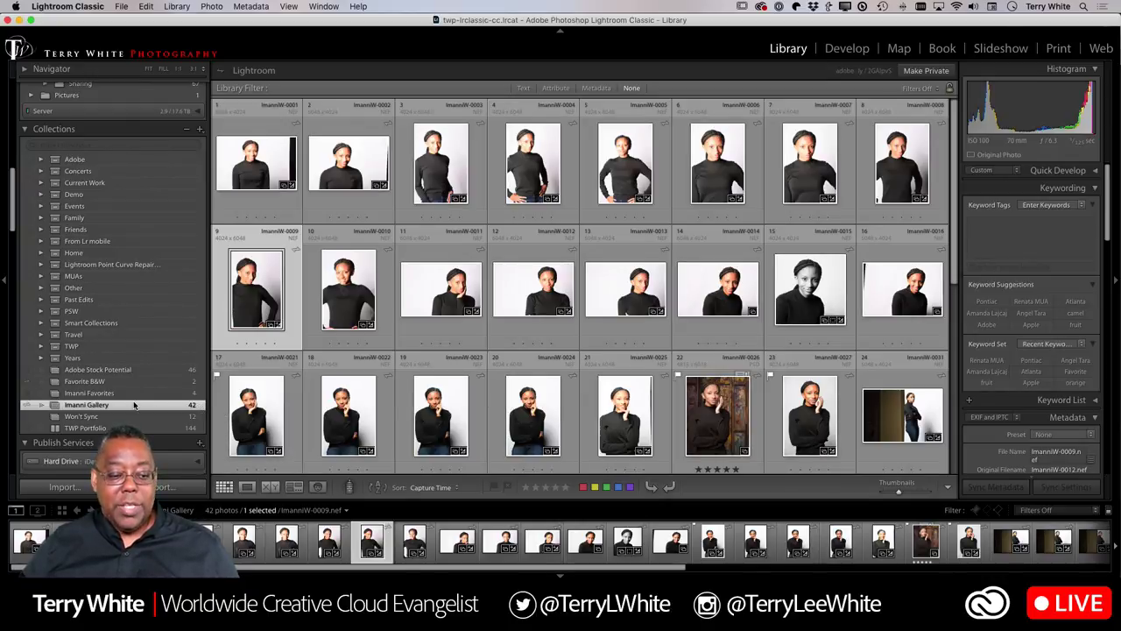
{"action": "scroll", "coordinate": [179, 405], "scroll_direction": "down", "scroll_amount": 2}
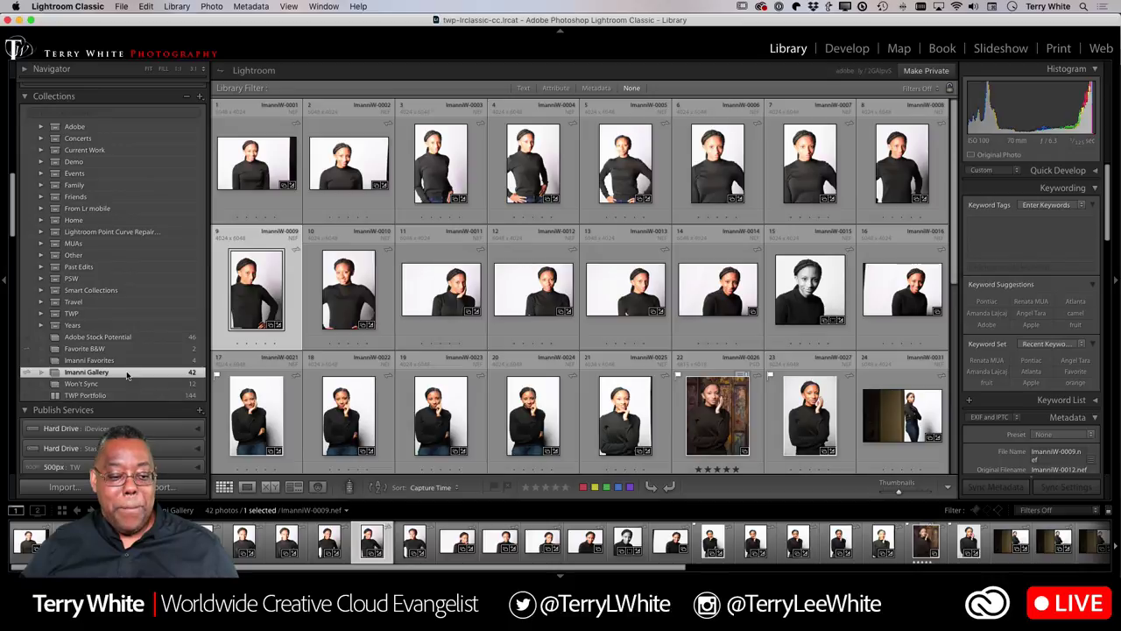
{"action": "left_click", "coordinate": [105, 360]}
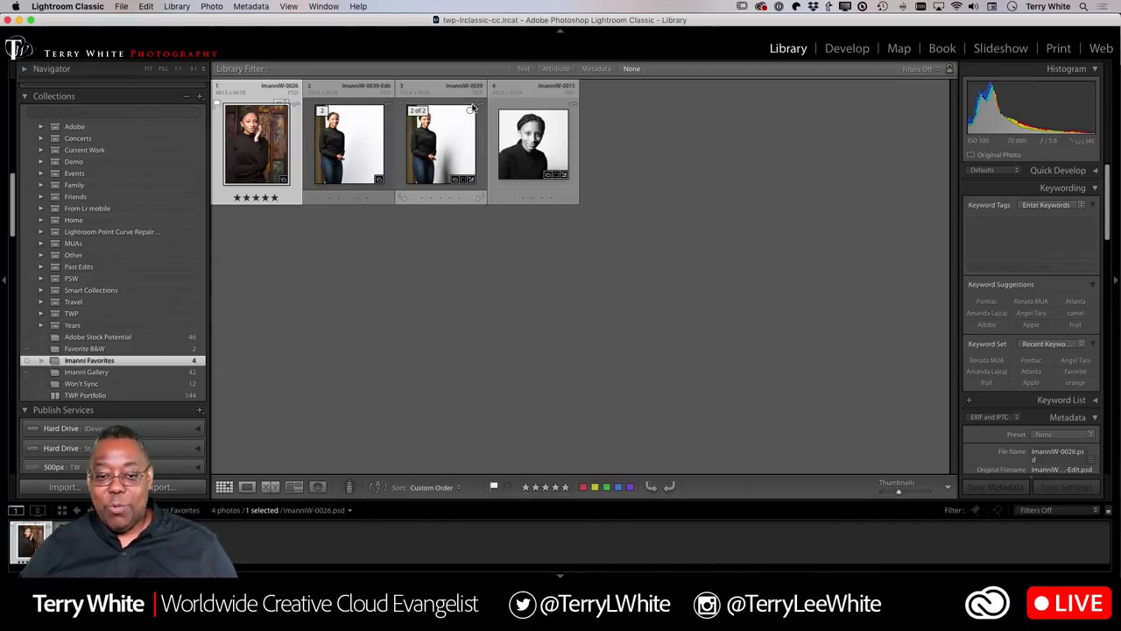
{"action": "left_click", "coordinate": [455, 174]}
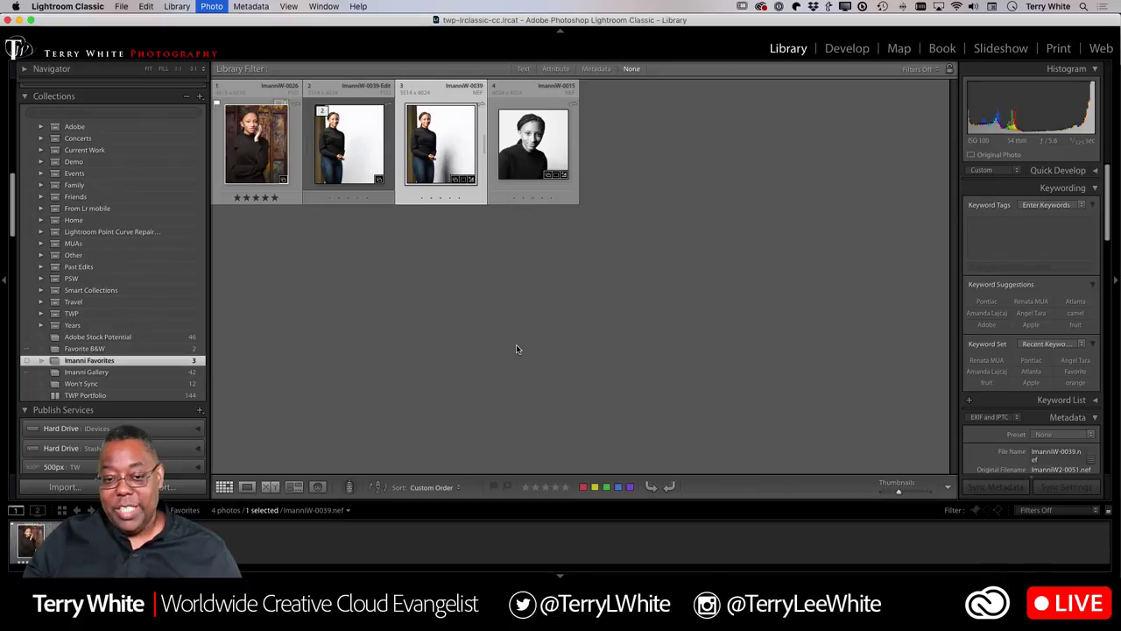
{"action": "key", "text": "Delete"}
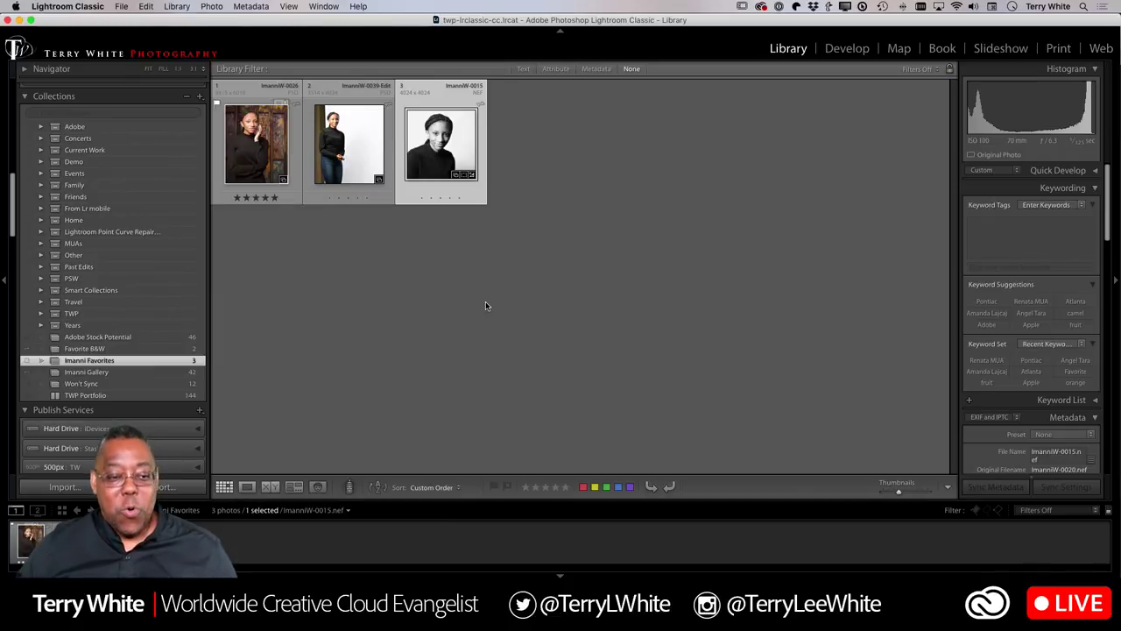
{"action": "left_click", "coordinate": [200, 96]}
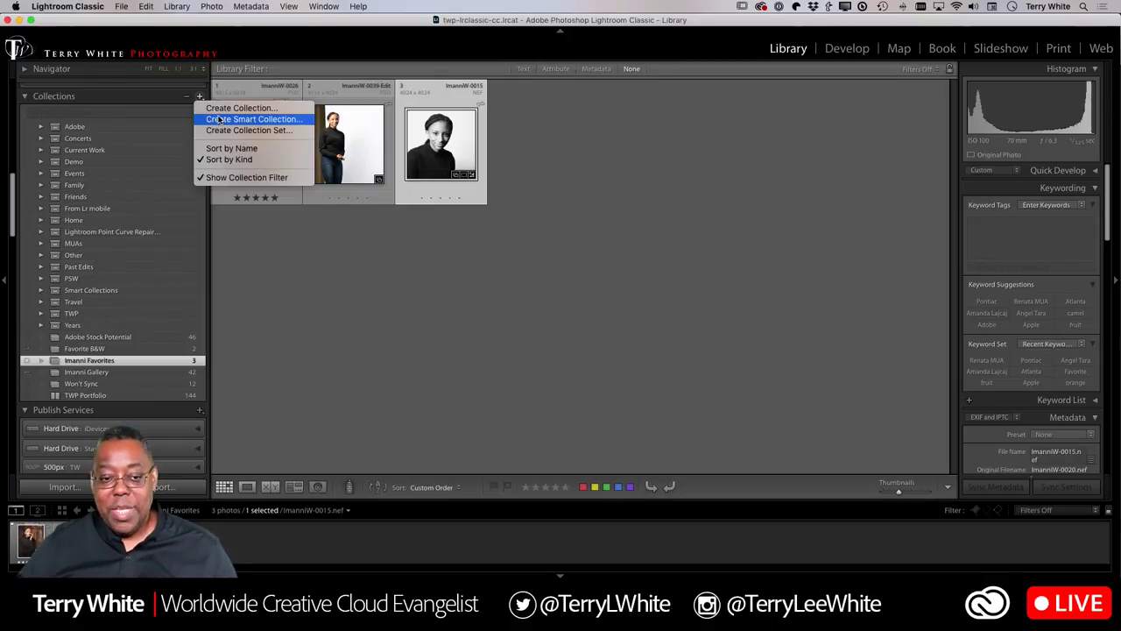
Step: Create the smart collection 'Favorite Nikon Z 6 shots' with the rule Camera is Nikon Z 6
{"action": "left_click", "coordinate": [219, 119]}
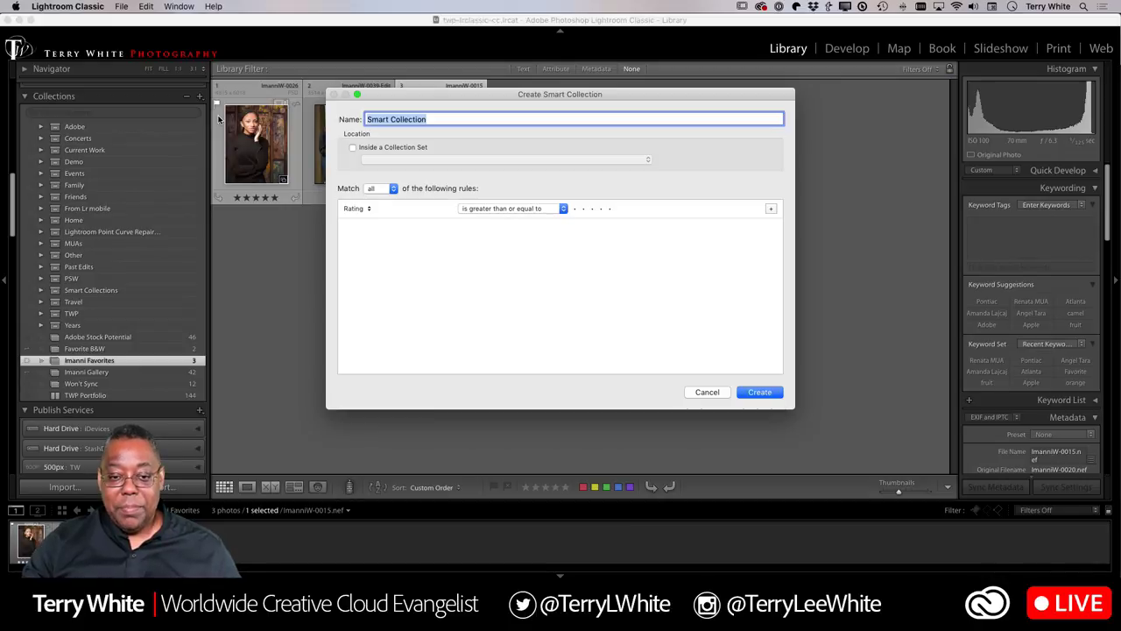
{"action": "type", "text": "Fav"}
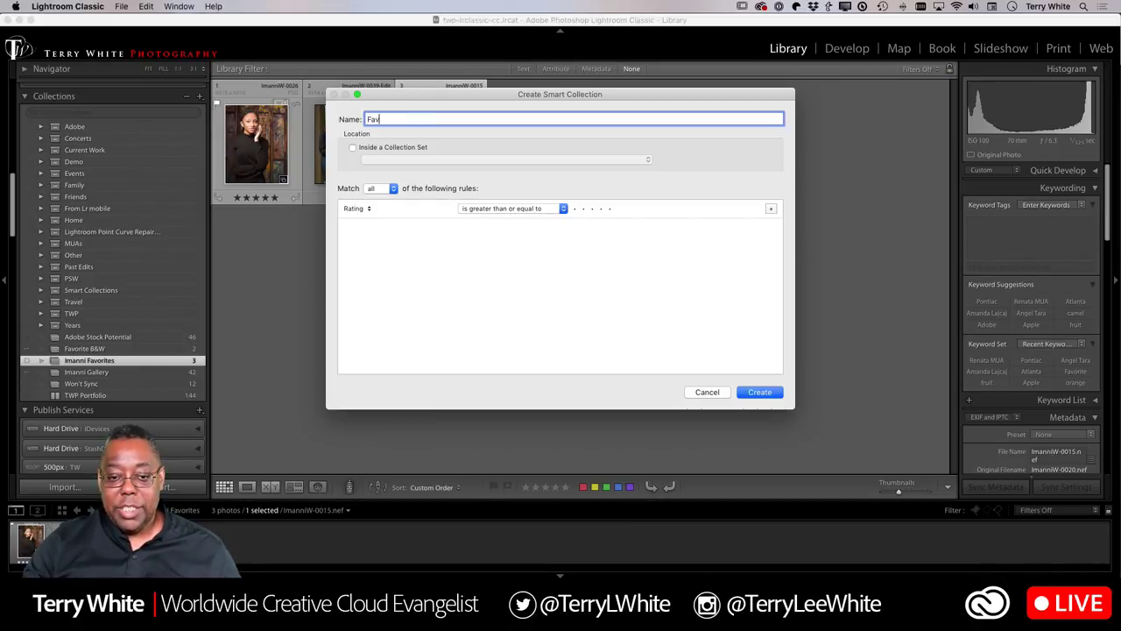
{"action": "type", "text": "orite"}
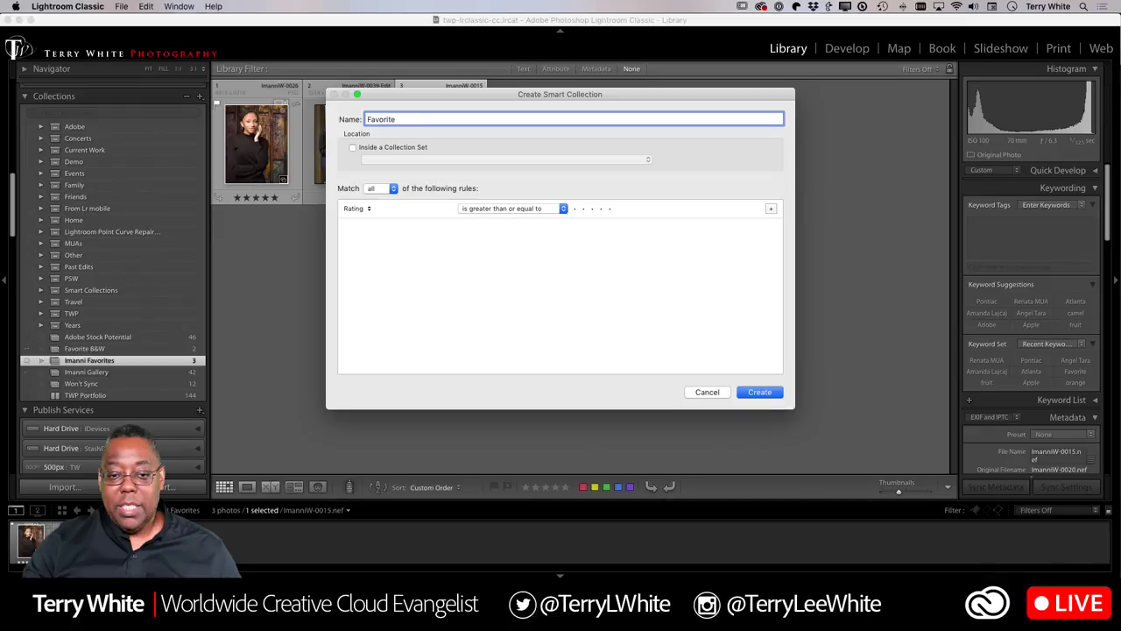
{"action": "type", "text": " Nikon Z"}
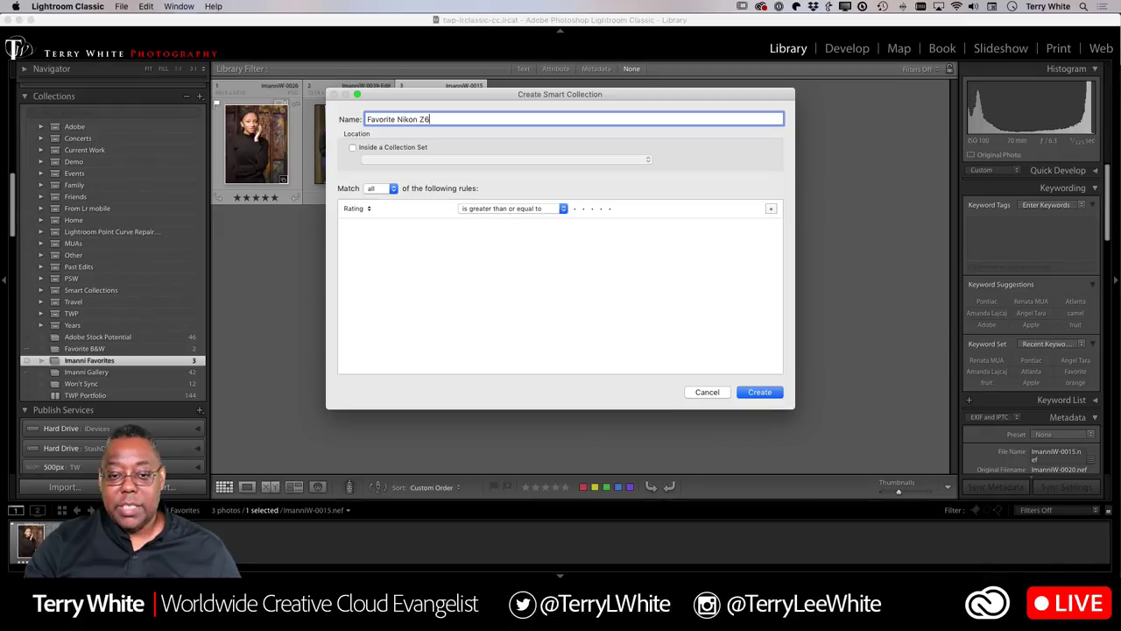
{"action": "type", "text": " 6"}
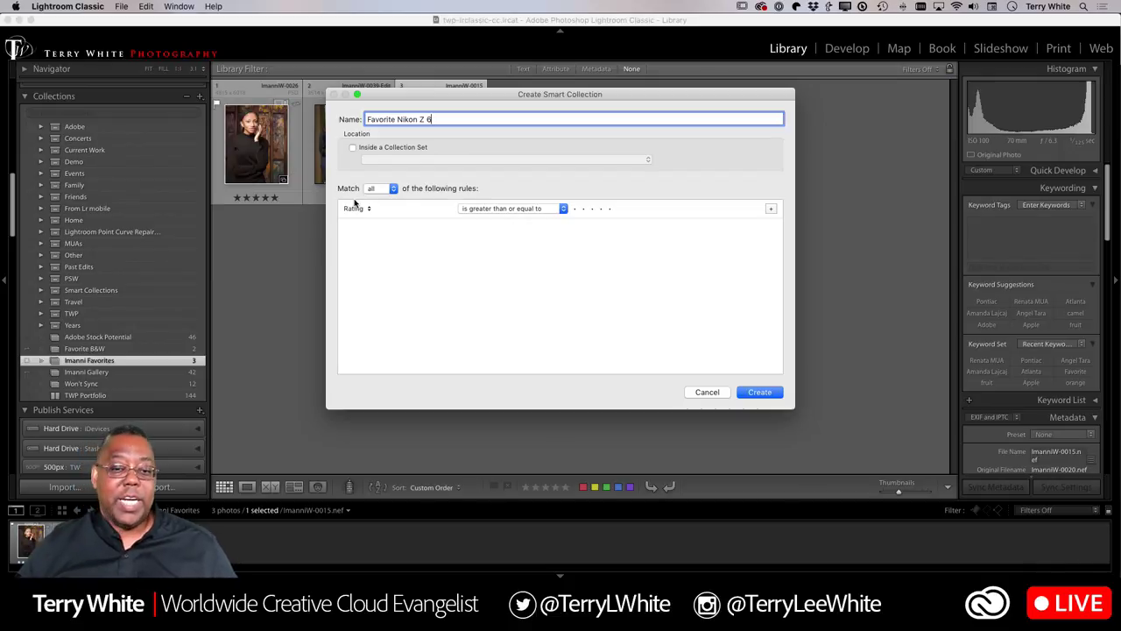
{"action": "type", "text": " shots"}
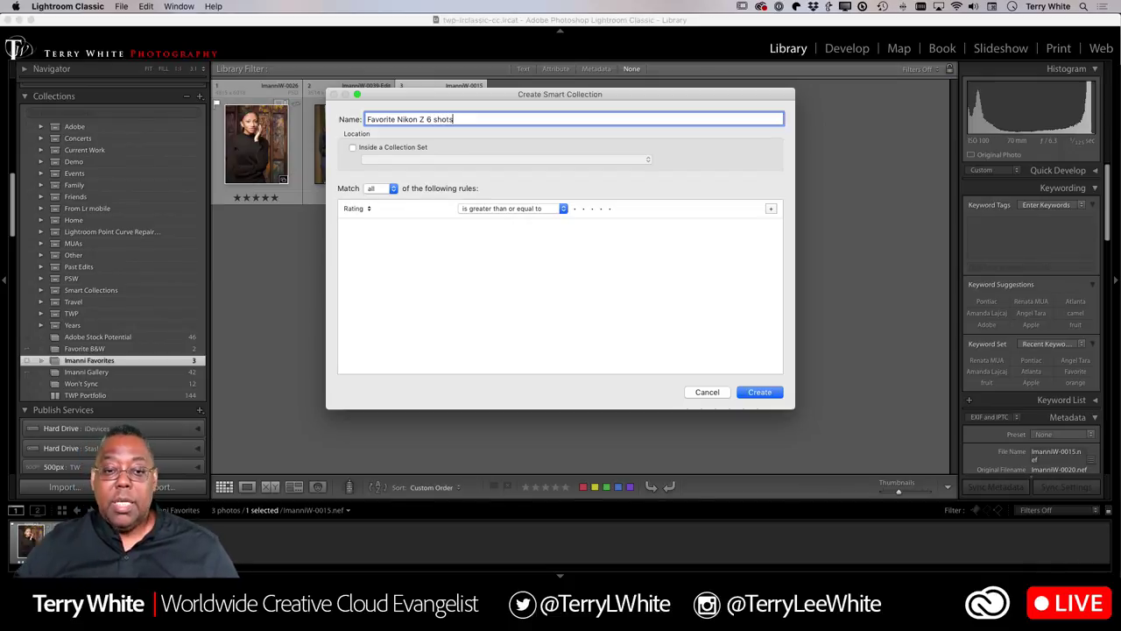
{"action": "left_click", "coordinate": [362, 210]}
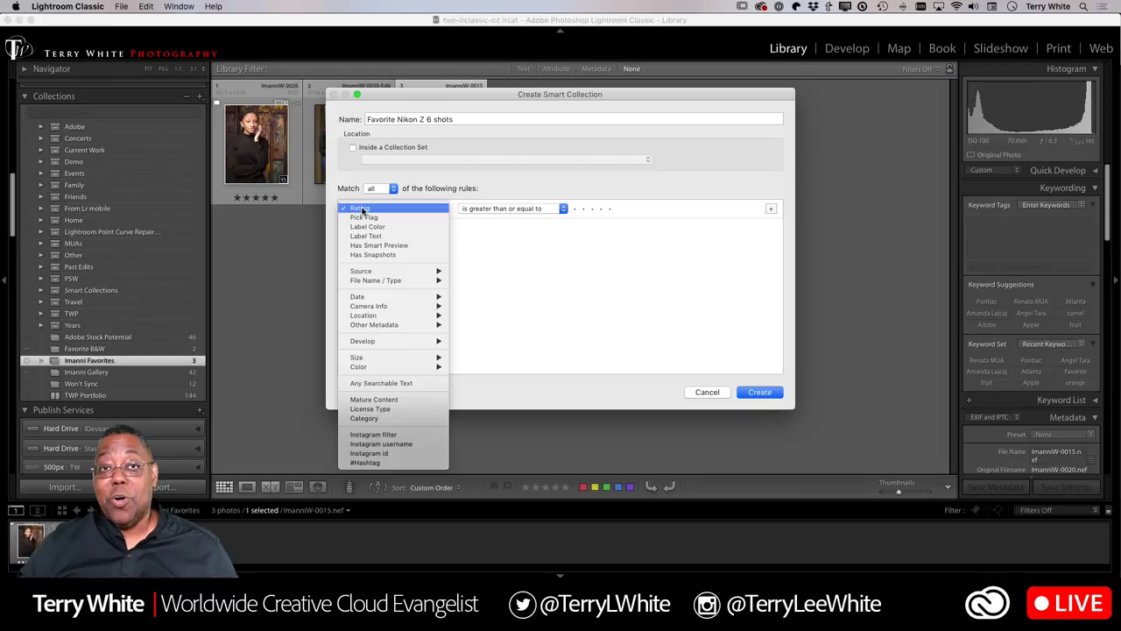
{"action": "mouse_move", "coordinate": [378, 306]}
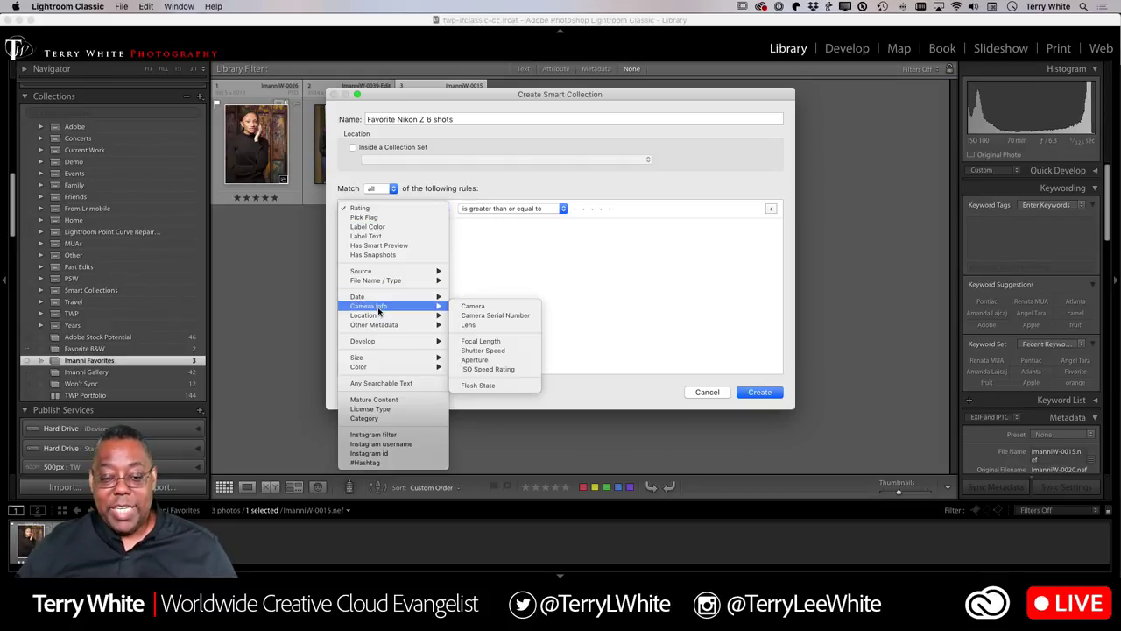
{"action": "left_click", "coordinate": [474, 309]}
{"action": "left_click", "coordinate": [507, 213]}
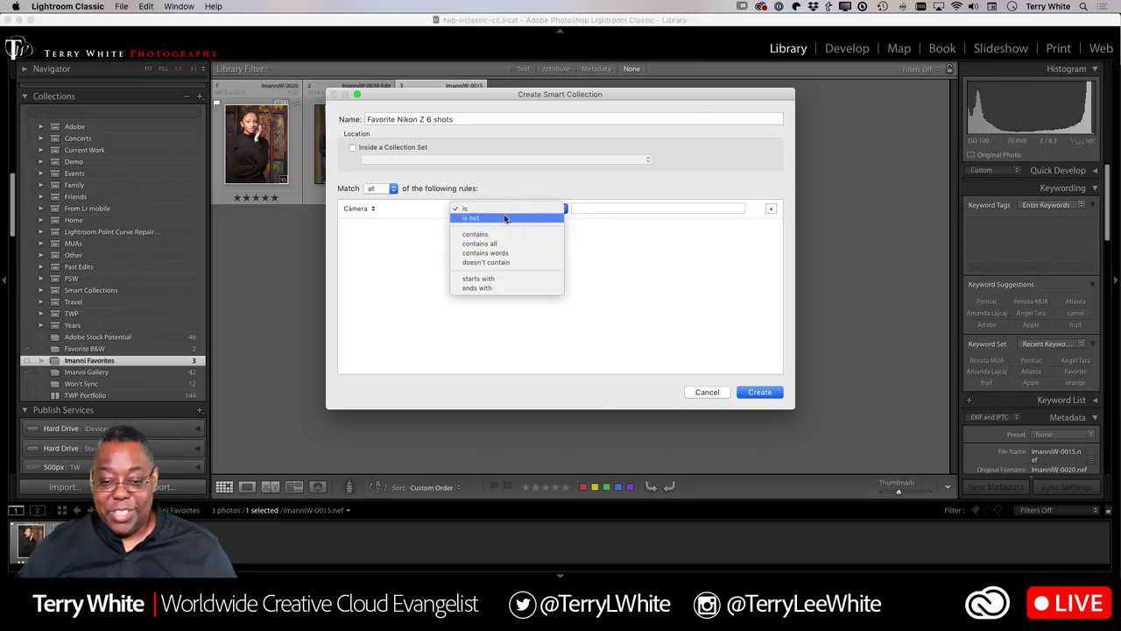
{"action": "left_click", "coordinate": [578, 208]}
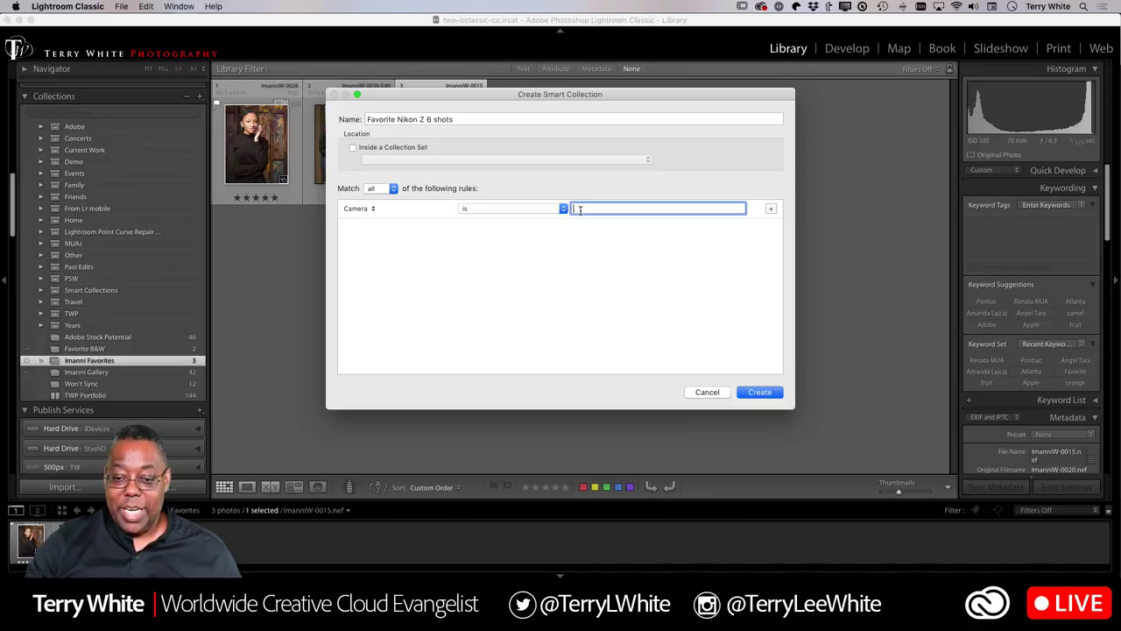
{"action": "type", "text": "Nikon "}
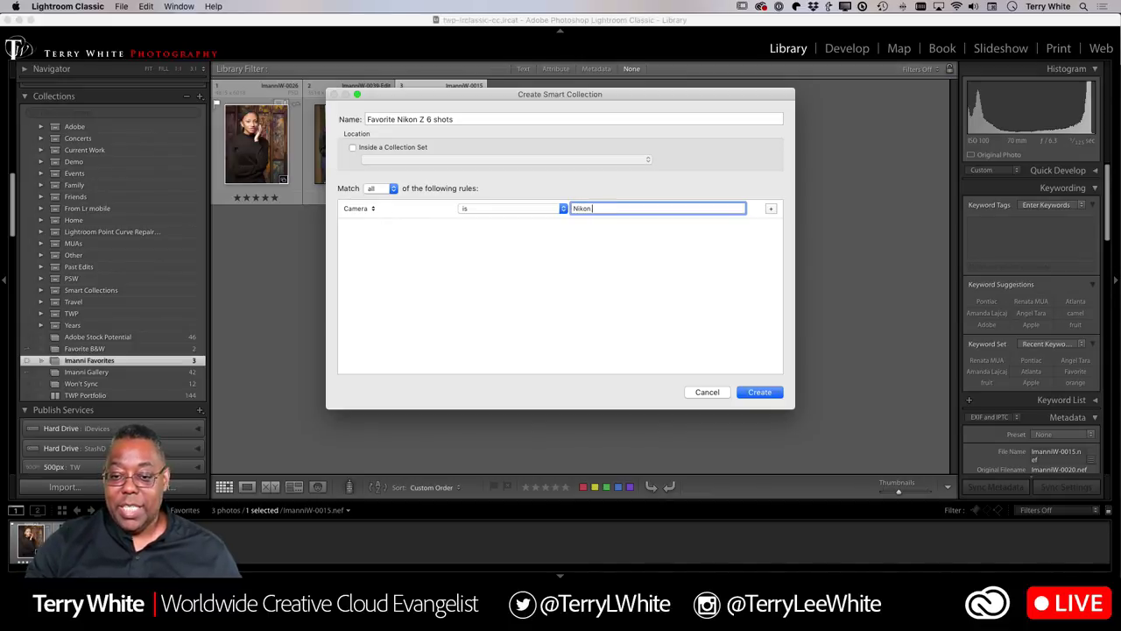
{"action": "type", "text": "Z 6"}
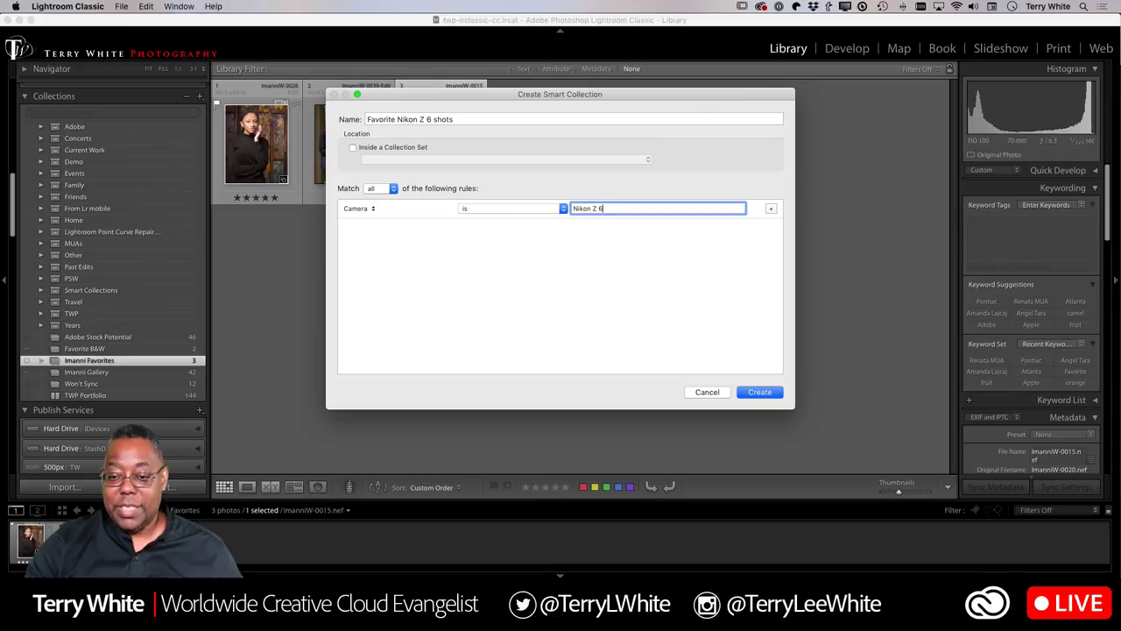
{"action": "left_click", "coordinate": [757, 392]}
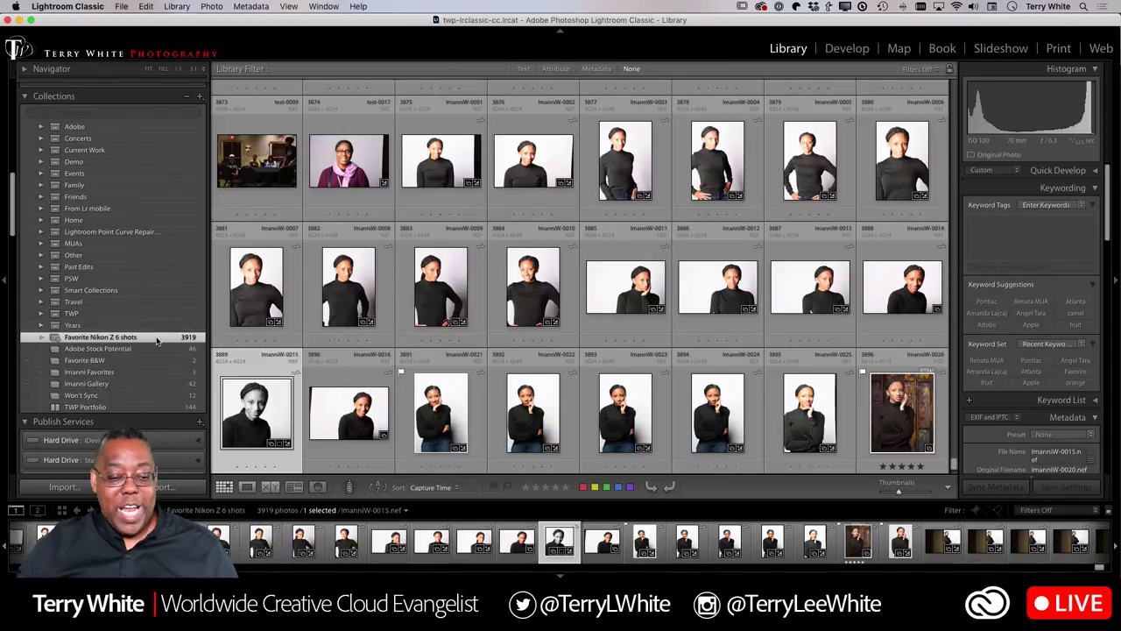
Step: Open the context menu of the Favorite Nikon Z 6 shots collection
{"action": "right_click", "coordinate": [159, 340]}
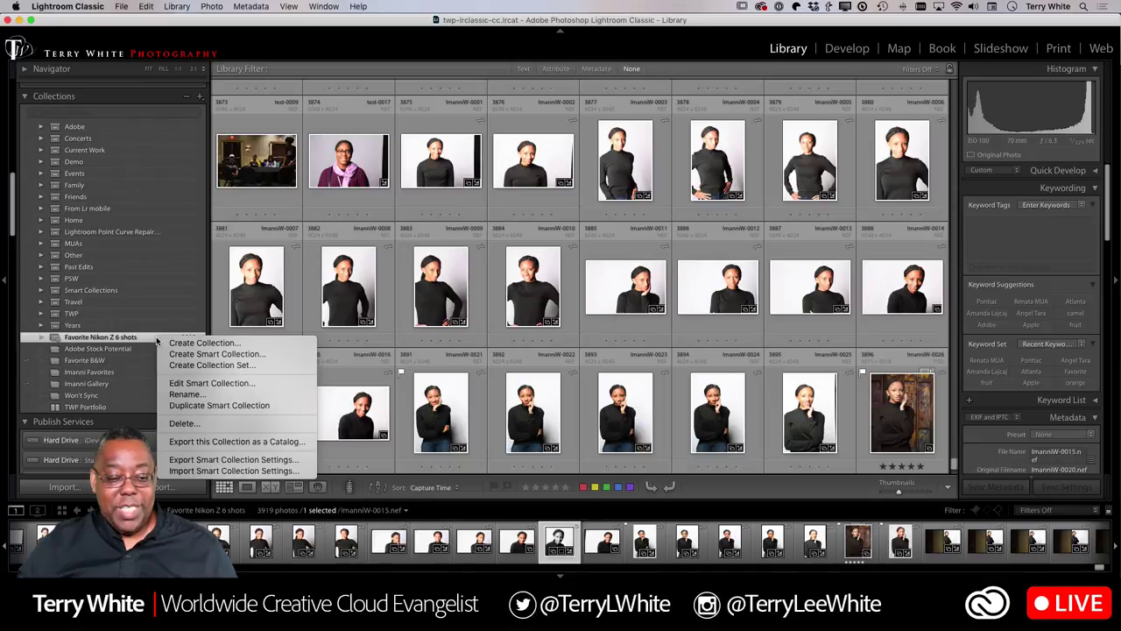
Step: Add a 'Rating is greater than or equal to five stars' rule, narrowing the collection to 19 photos
{"action": "left_click", "coordinate": [187, 385]}
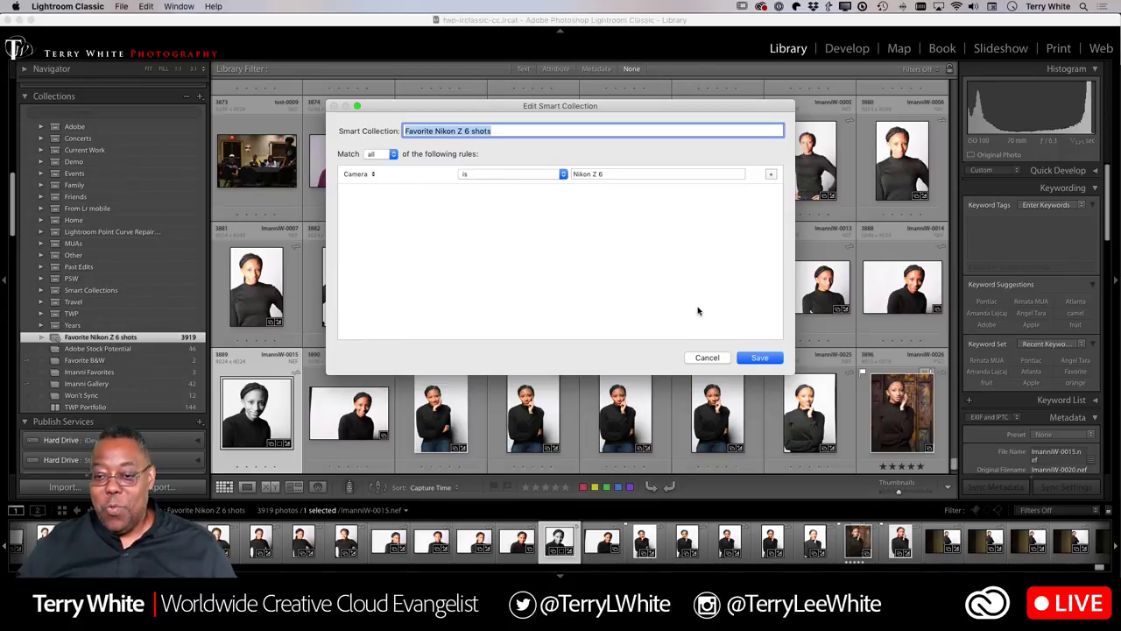
{"action": "left_click", "coordinate": [771, 174]}
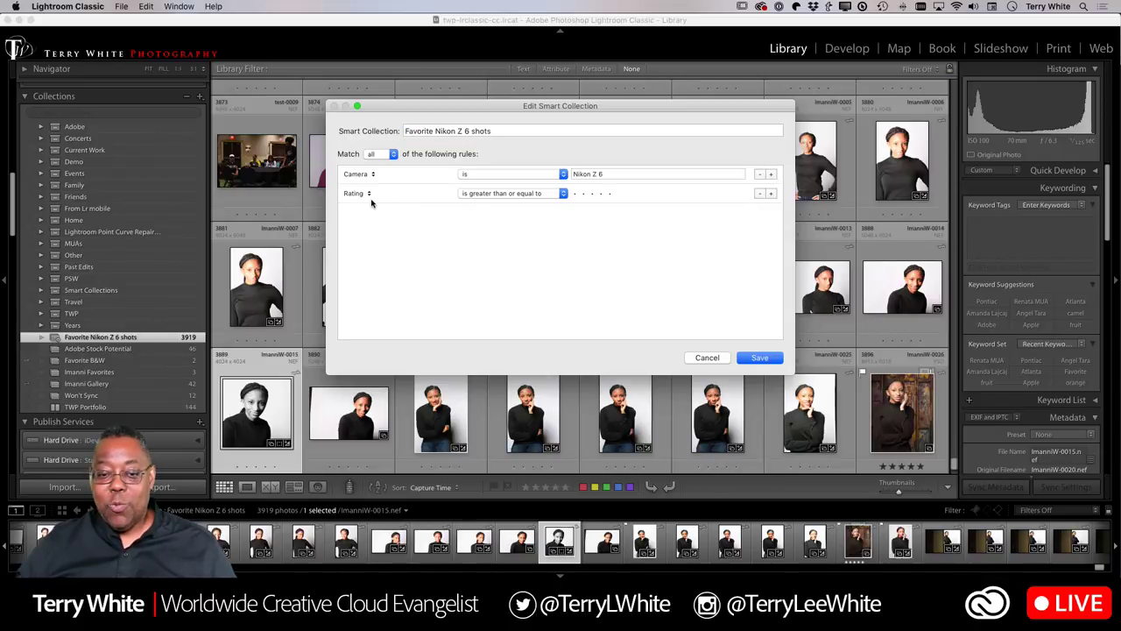
{"action": "left_click", "coordinate": [608, 194]}
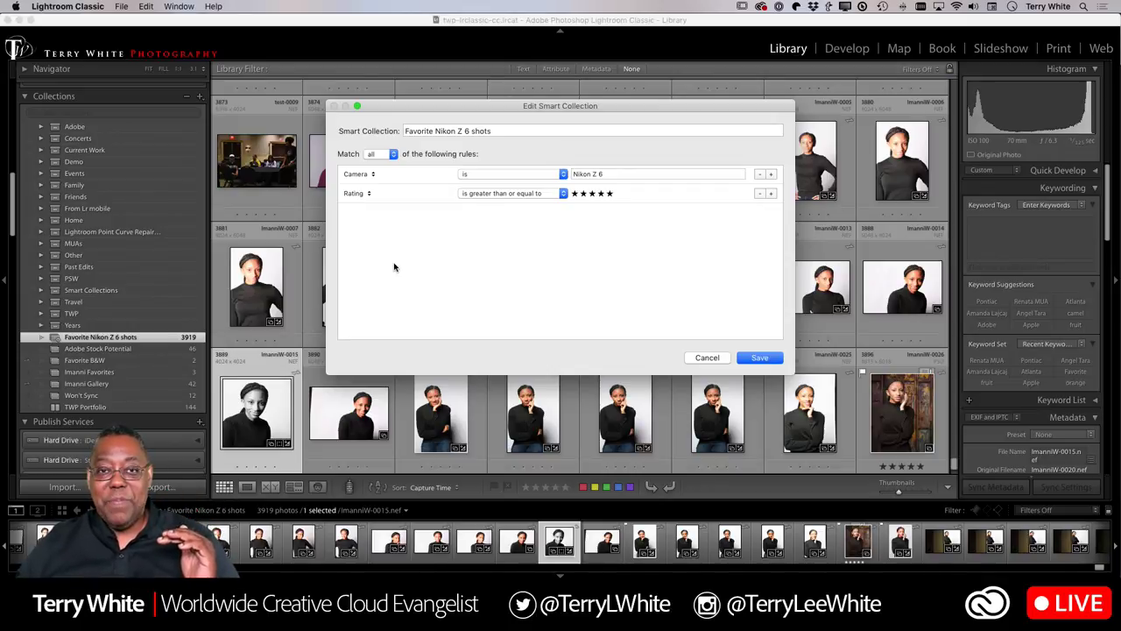
{"action": "left_click", "coordinate": [366, 193]}
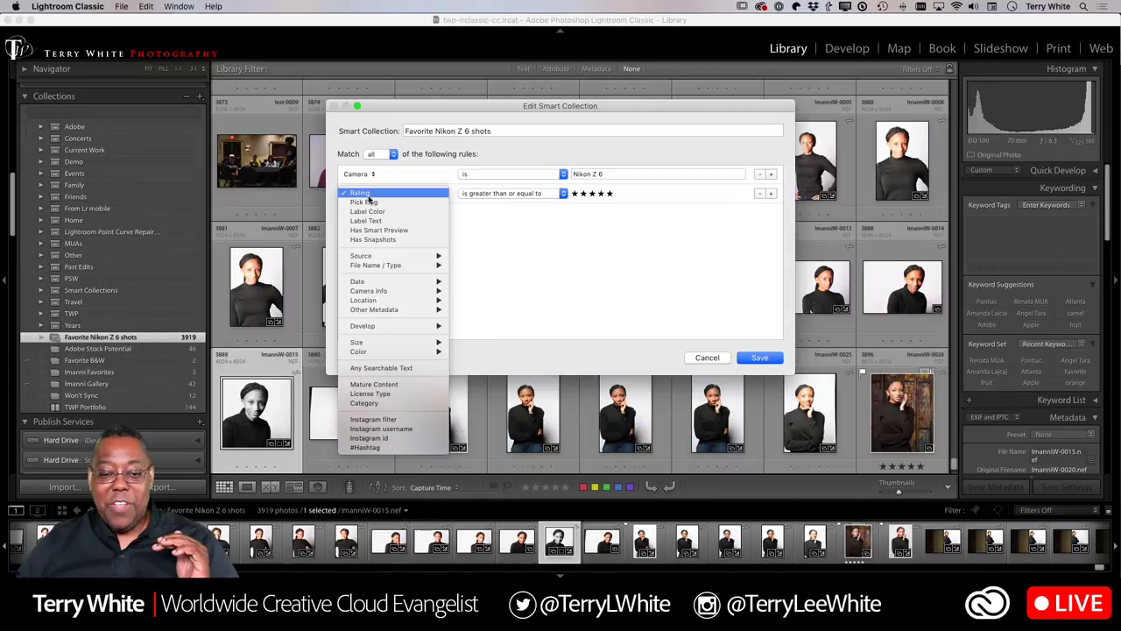
{"action": "mouse_move", "coordinate": [405, 255]}
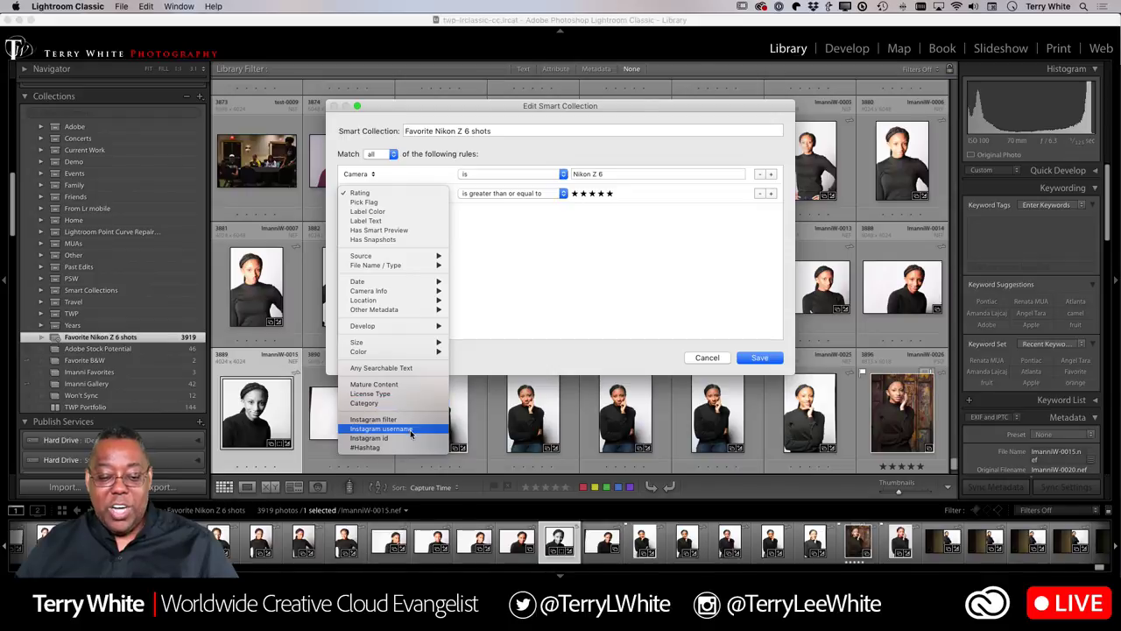
{"action": "left_click", "coordinate": [546, 294]}
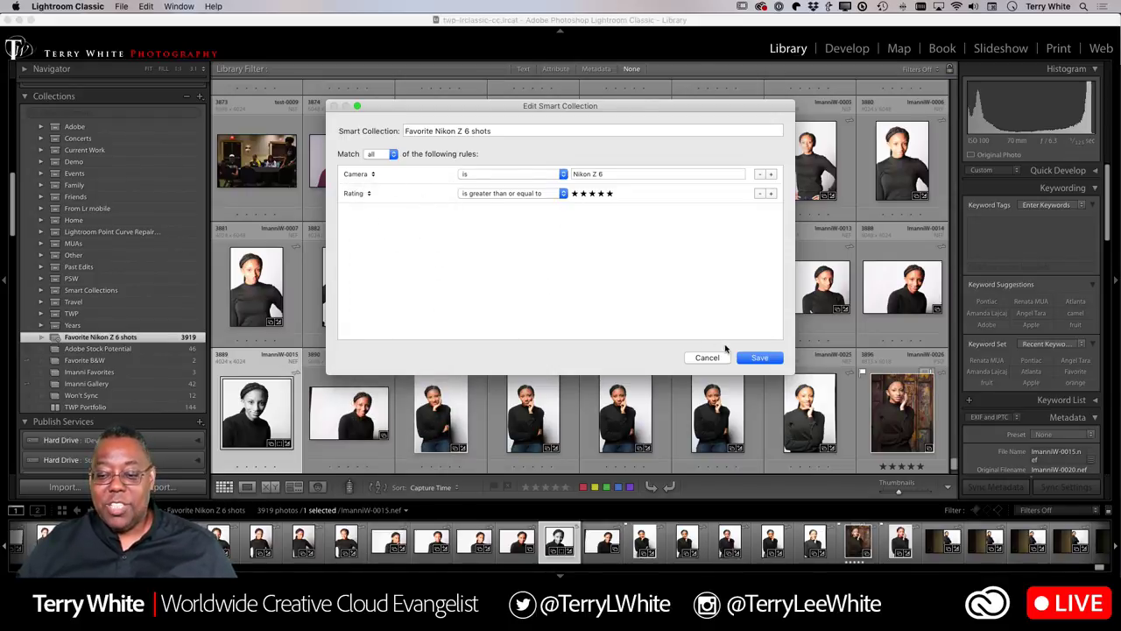
{"action": "left_click", "coordinate": [754, 360]}
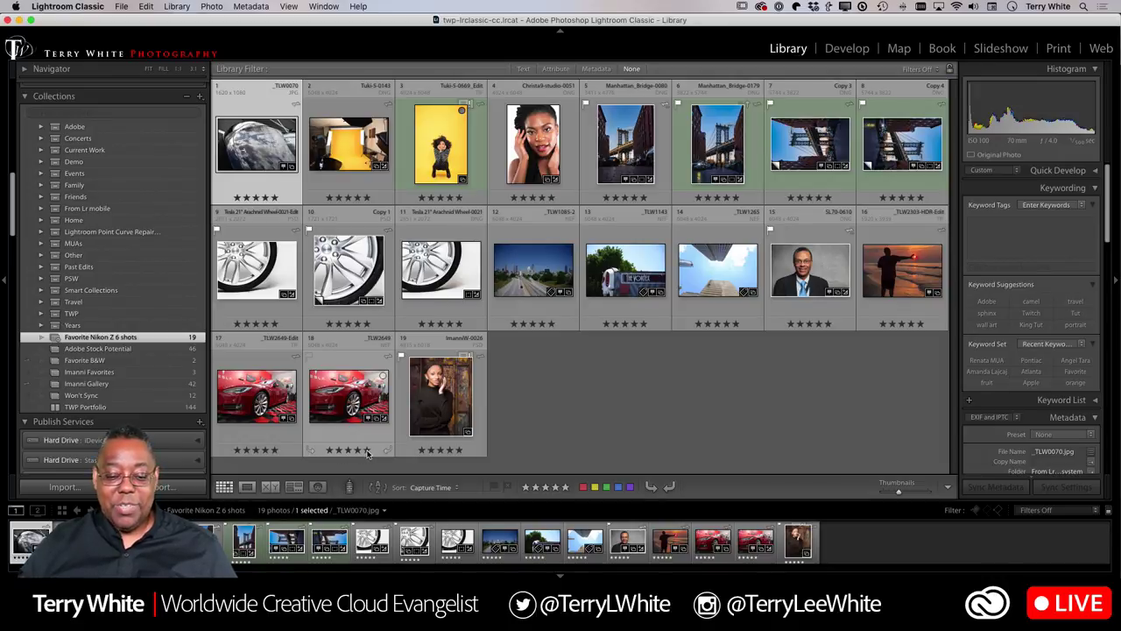
{"action": "left_click", "coordinate": [329, 450]}
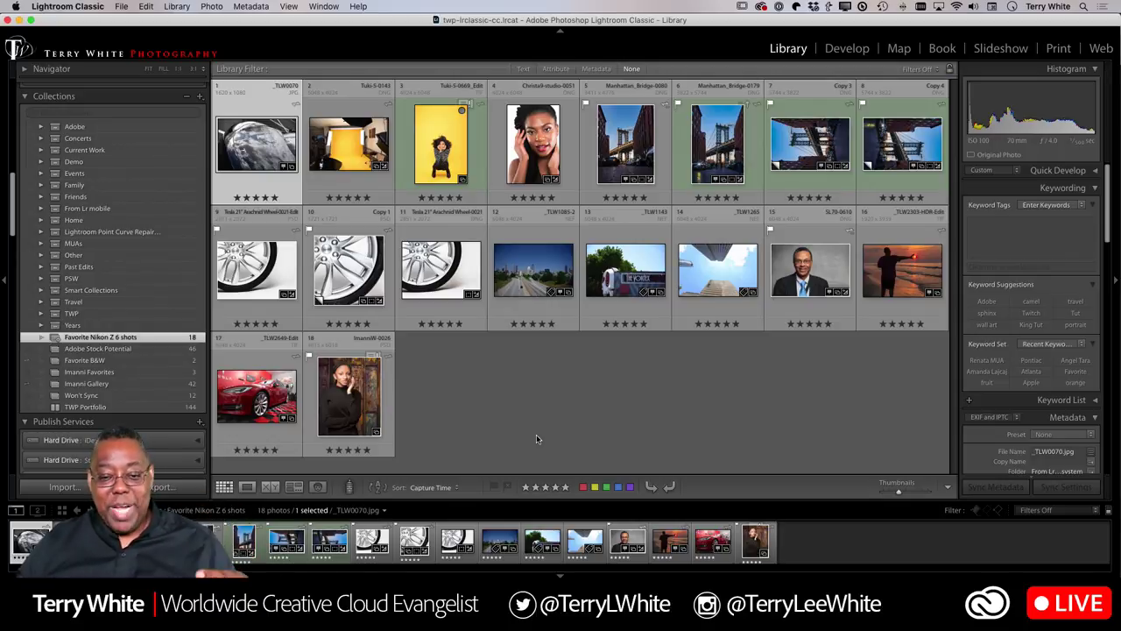
{"action": "left_click", "coordinate": [84, 360]}
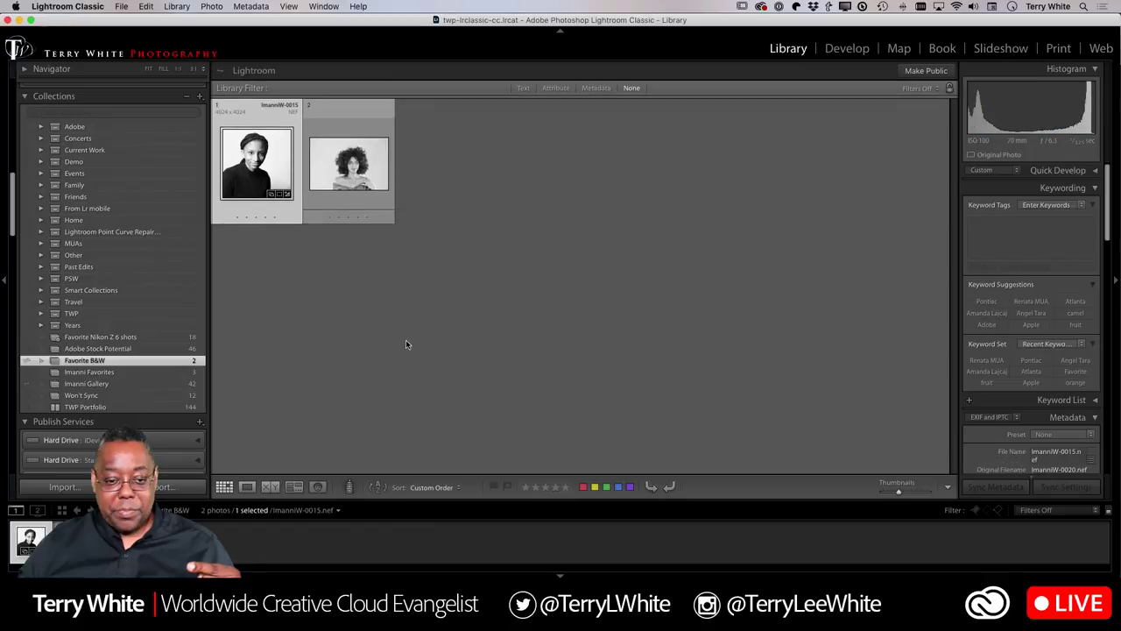
{"action": "left_click", "coordinate": [274, 217]}
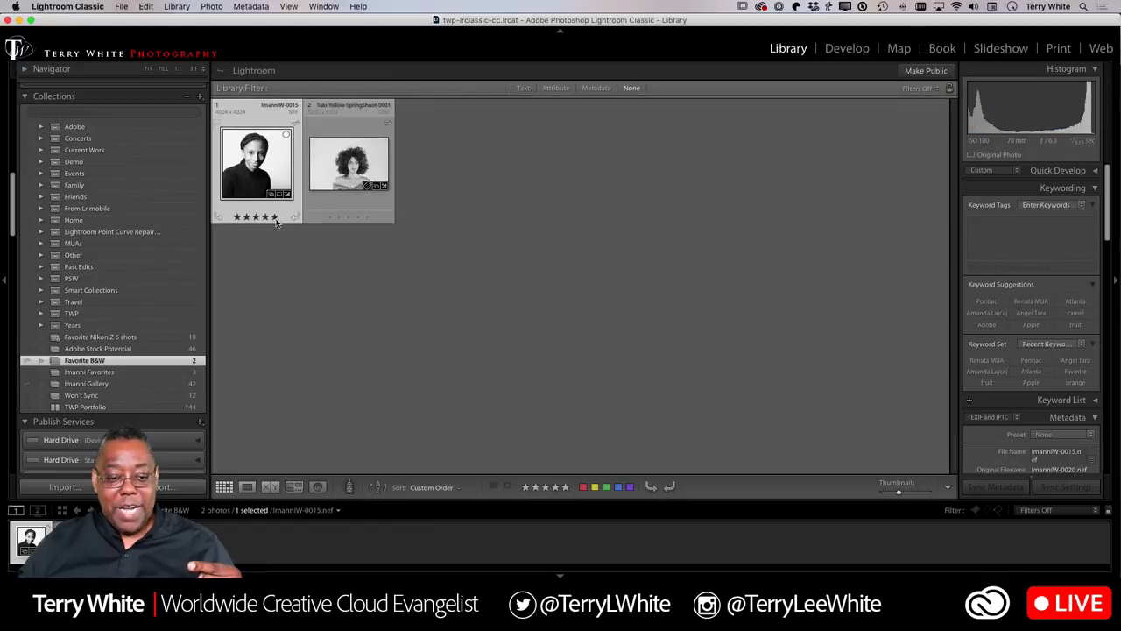
{"action": "left_click", "coordinate": [118, 338]}
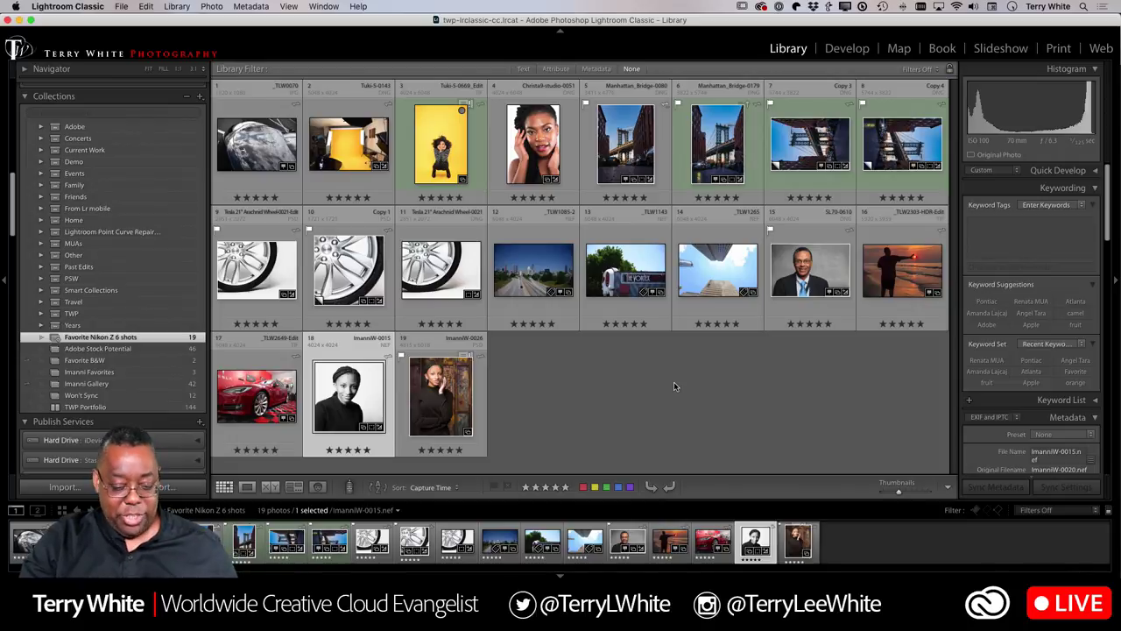
Step: Undo the portrait's rating, test it at four stars, and recheck the 19-photo smart collection with file details shown
{"action": "key", "text": "super+z"}
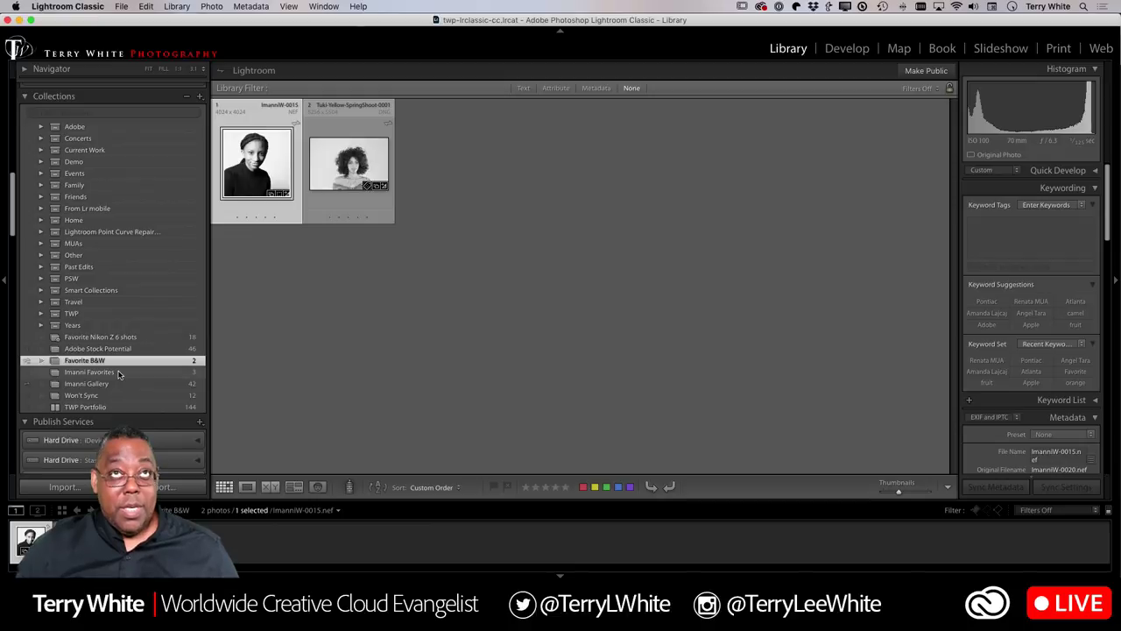
{"action": "left_click", "coordinate": [105, 337]}
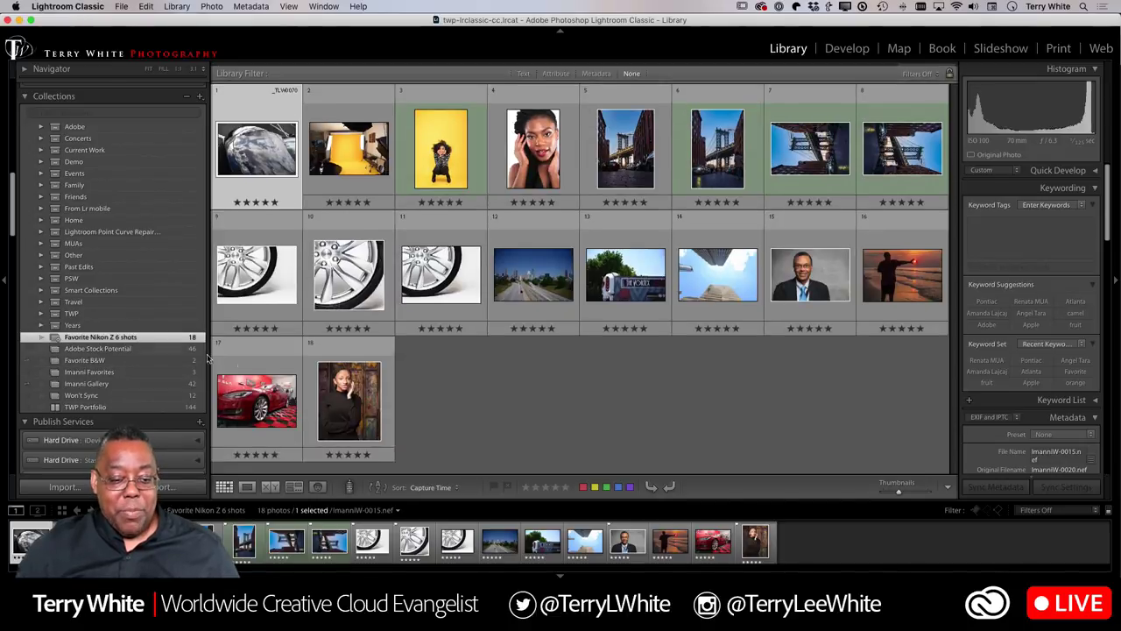
{"action": "left_click", "coordinate": [110, 361]}
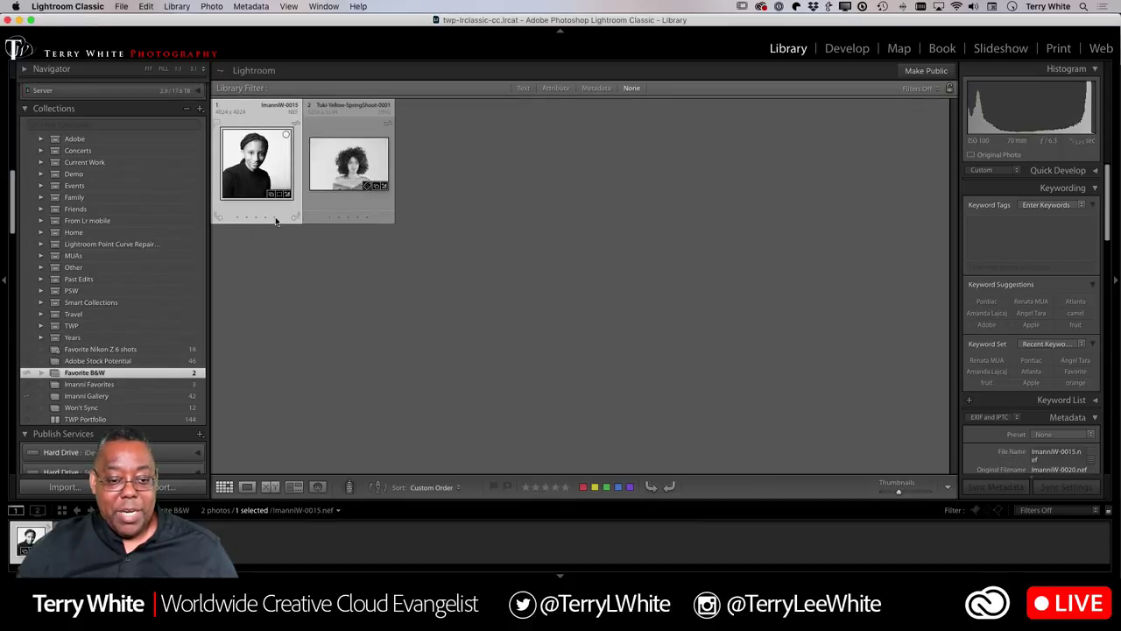
{"action": "left_click", "coordinate": [265, 217]}
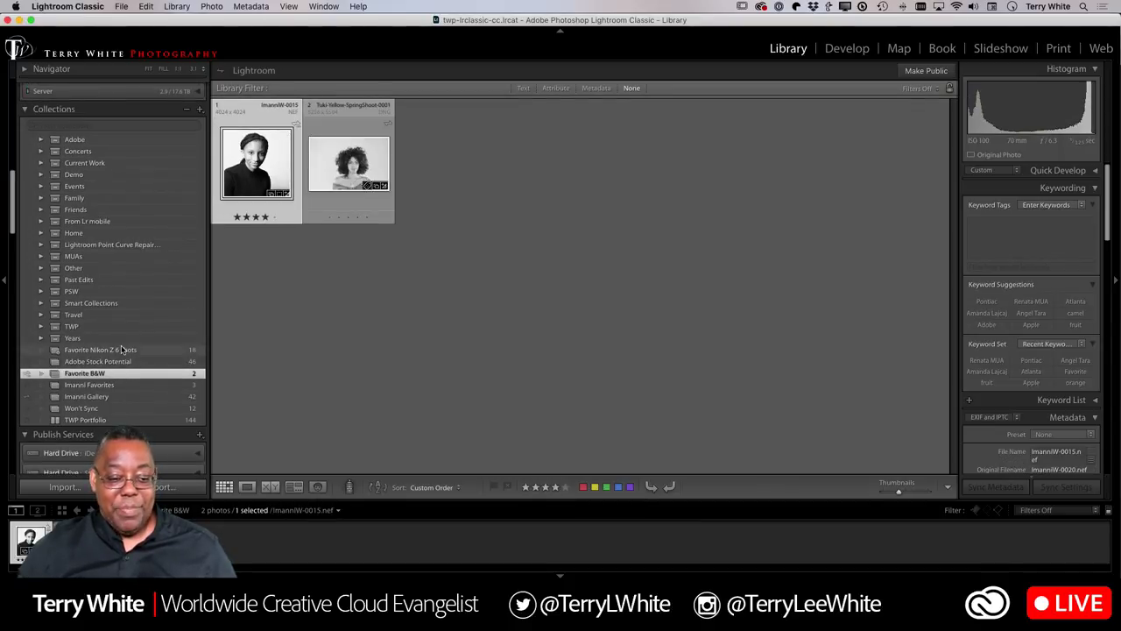
{"action": "left_click", "coordinate": [121, 351]}
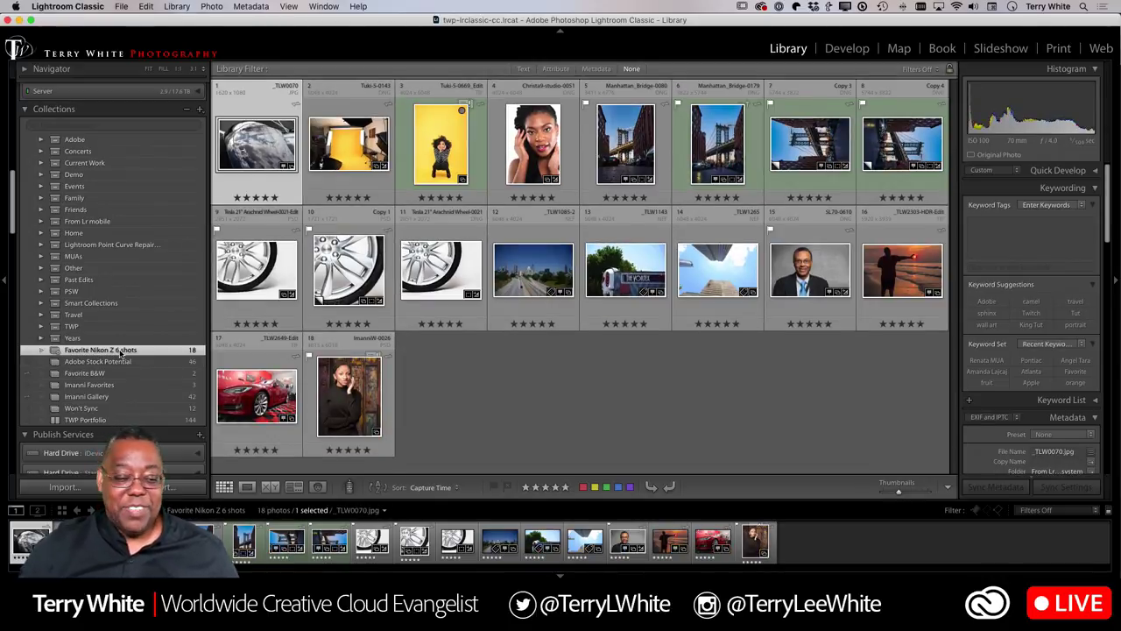
{"action": "left_click", "coordinate": [105, 372]}
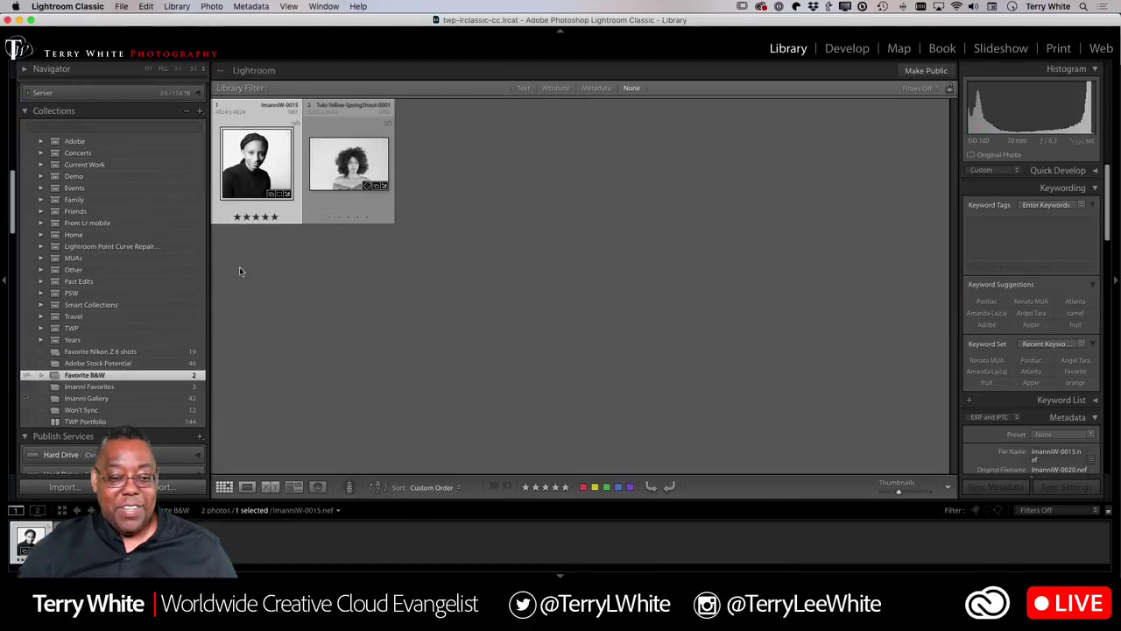
{"action": "left_click", "coordinate": [124, 355]}
{"action": "key", "text": "j"}
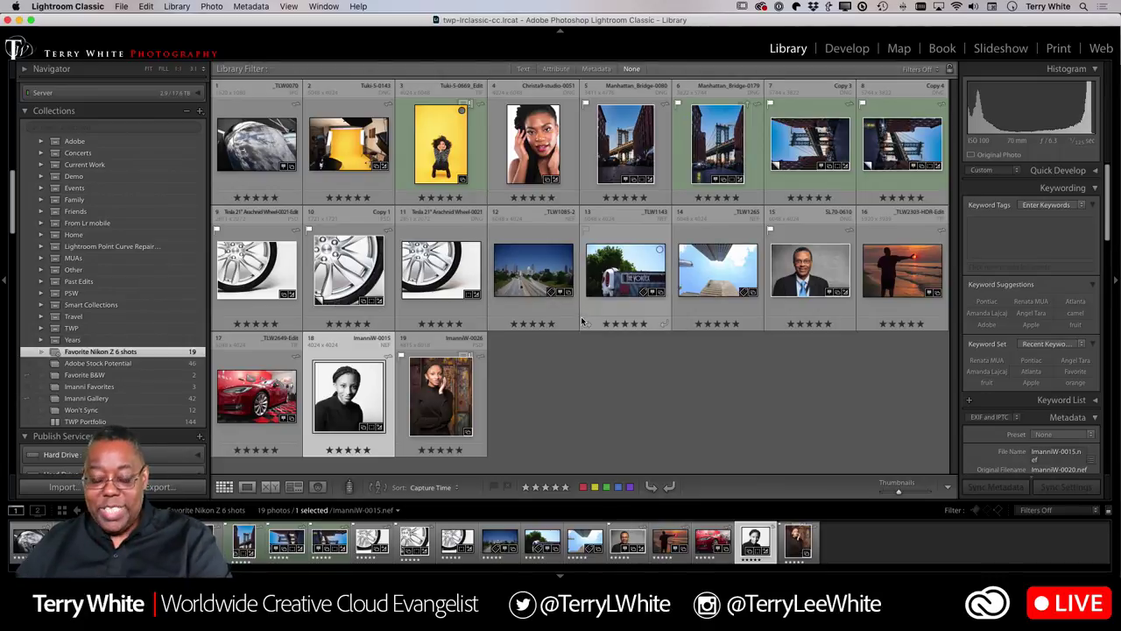
Step: Select all 19 photos and save them as a new synced collection named 'Dumb Collection'
{"action": "left_click", "coordinate": [245, 147]}
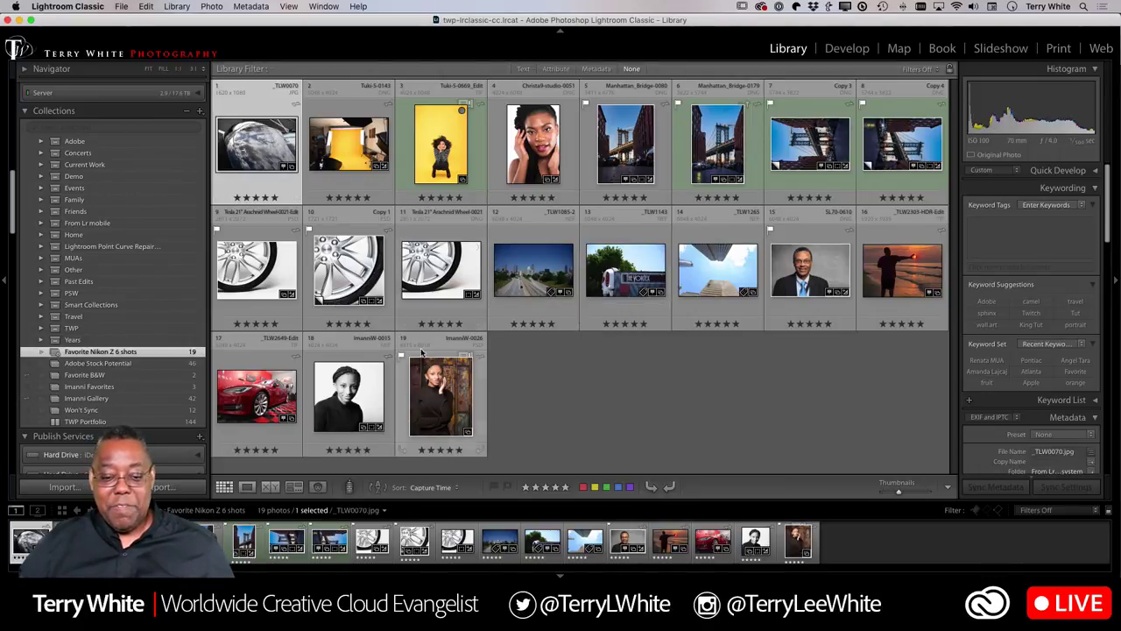
{"action": "left_click", "coordinate": [442, 388], "text": "shift"}
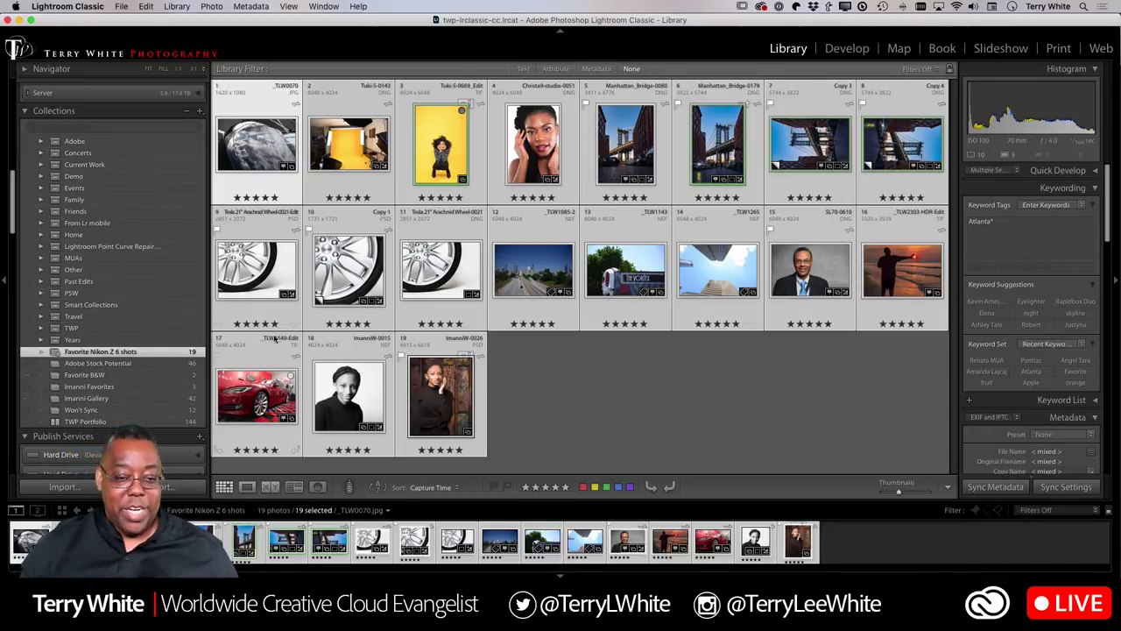
{"action": "left_click", "coordinate": [200, 114]}
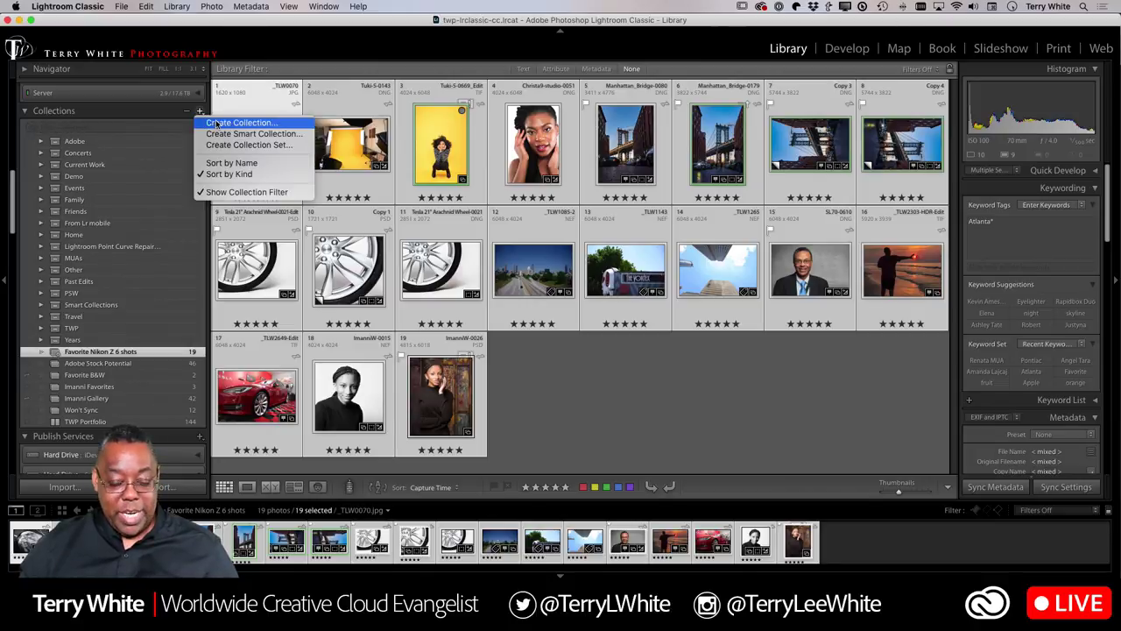
{"action": "left_click", "coordinate": [223, 126]}
{"action": "type", "text": "Du"}
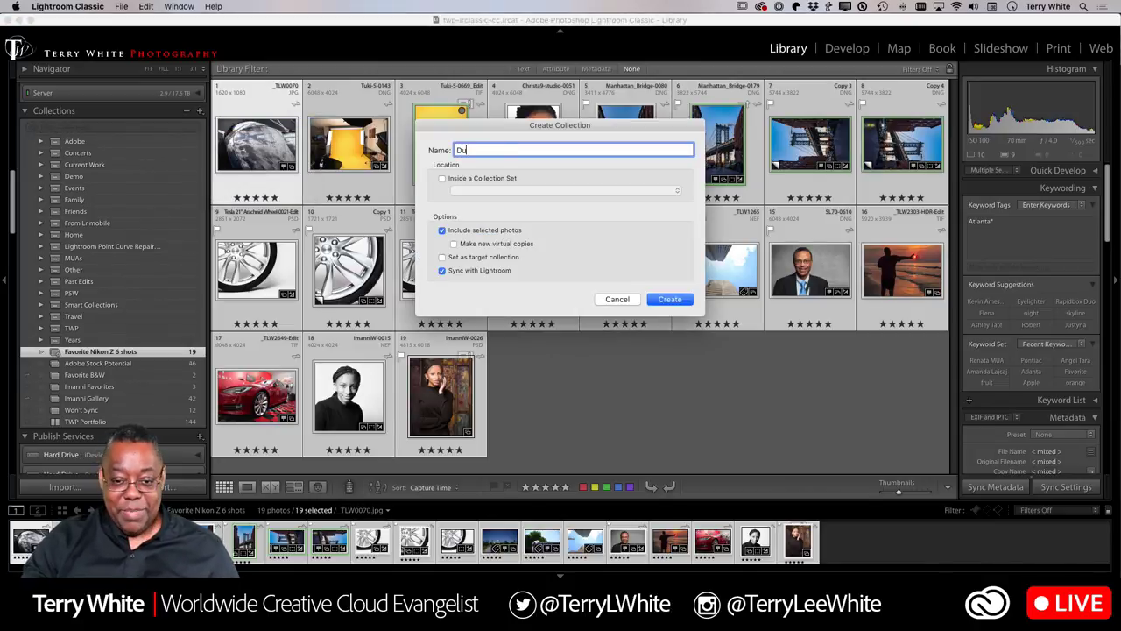
{"action": "type", "text": "mb C"}
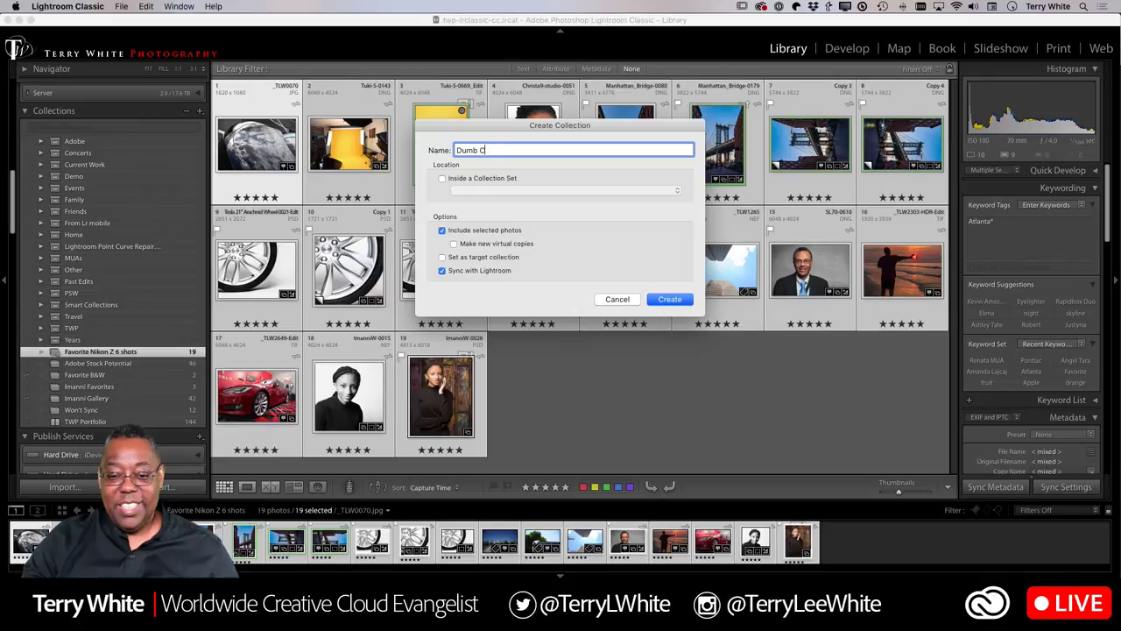
{"action": "type", "text": "ollection"}
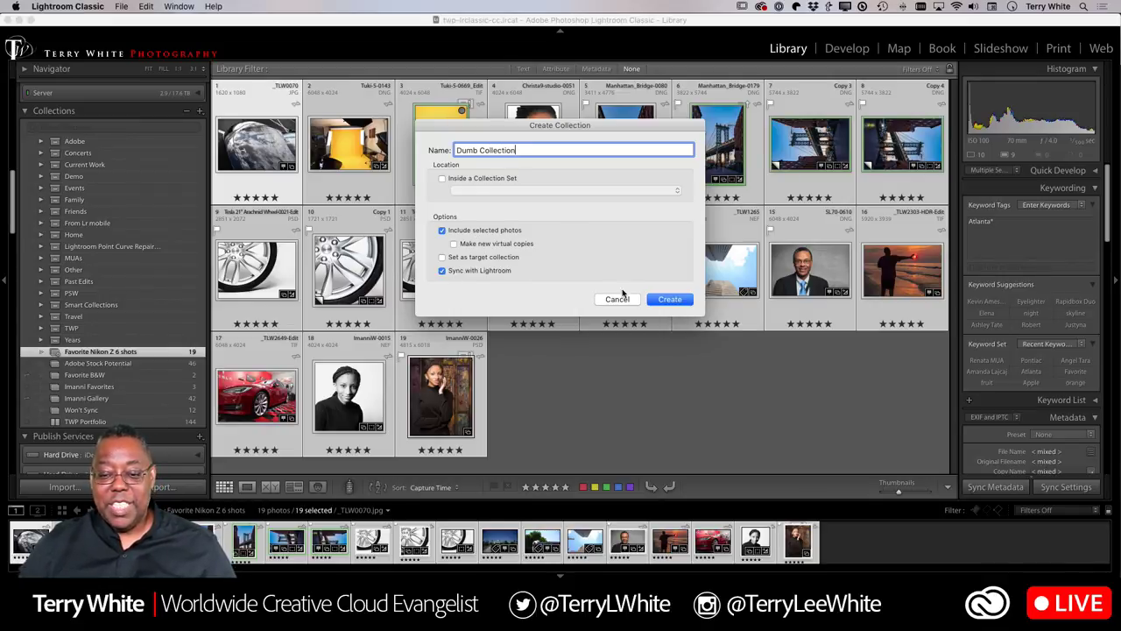
{"action": "left_click", "coordinate": [670, 299]}
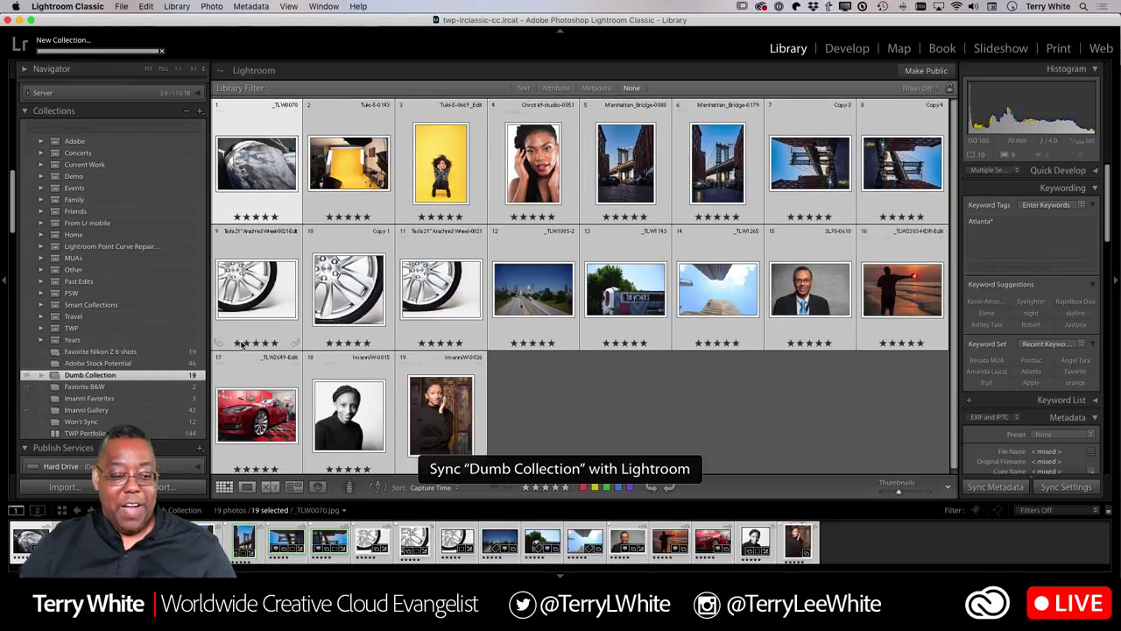
{"action": "left_click", "coordinate": [564, 397]}
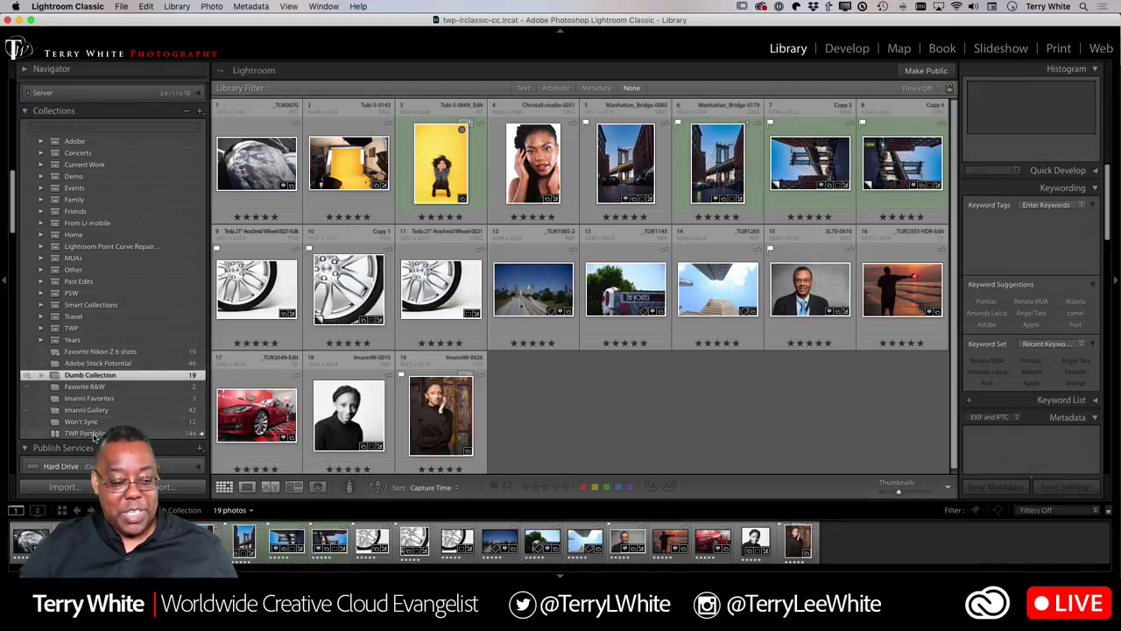
Step: Browse Favorite B&W and Imanni Favorites, then return to Favorite Nikon Z 6 shots
{"action": "left_click", "coordinate": [102, 387]}
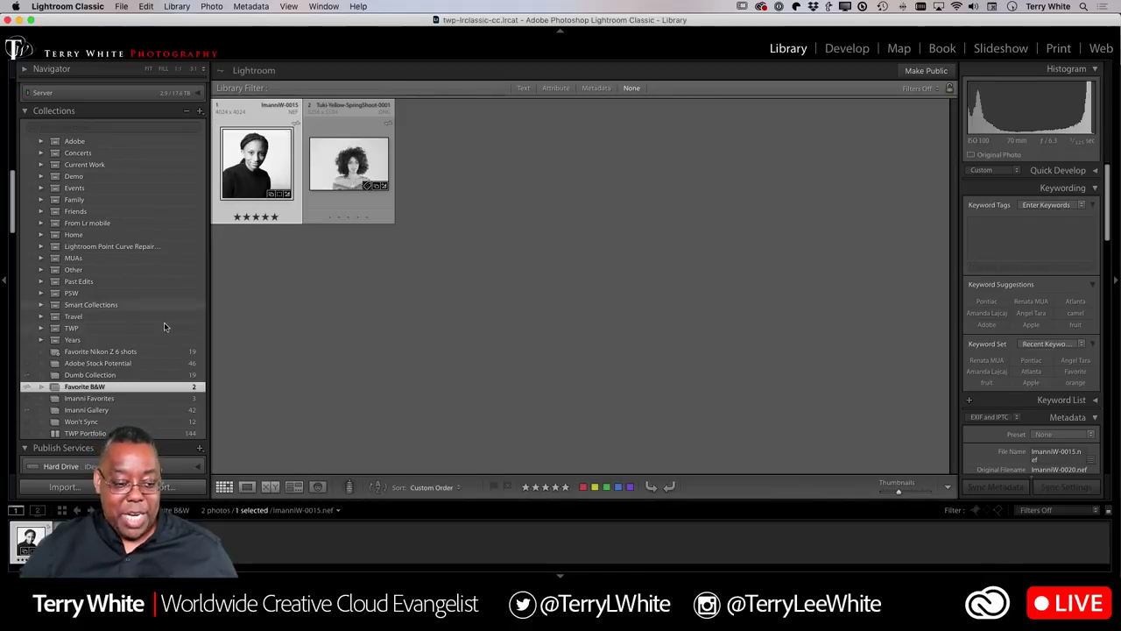
{"action": "left_click", "coordinate": [97, 399]}
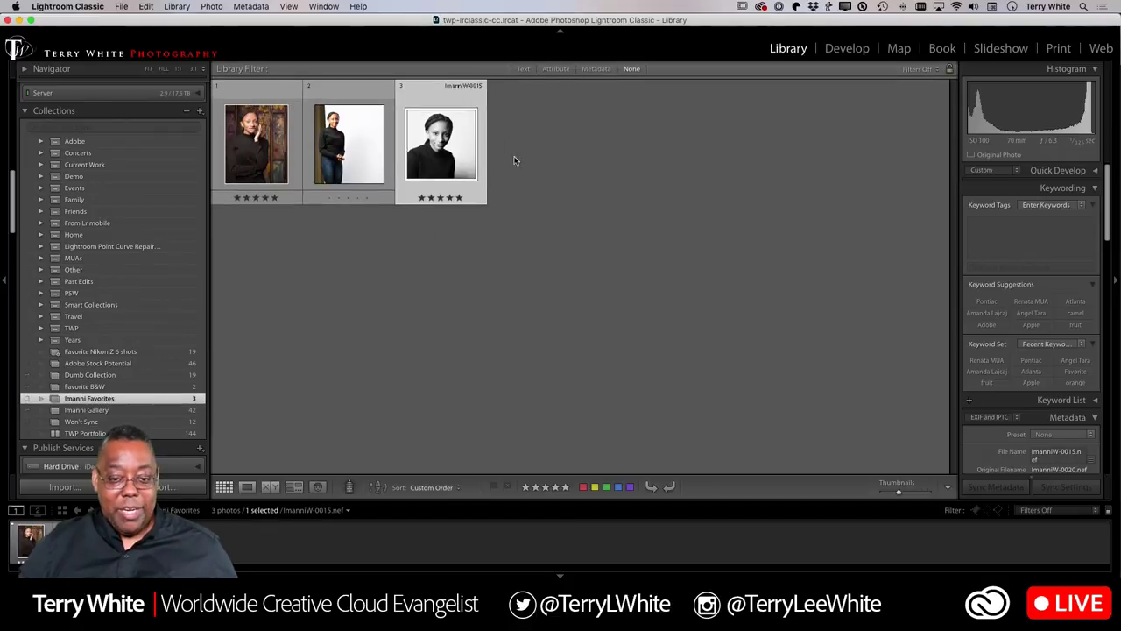
{"action": "left_click", "coordinate": [111, 354]}
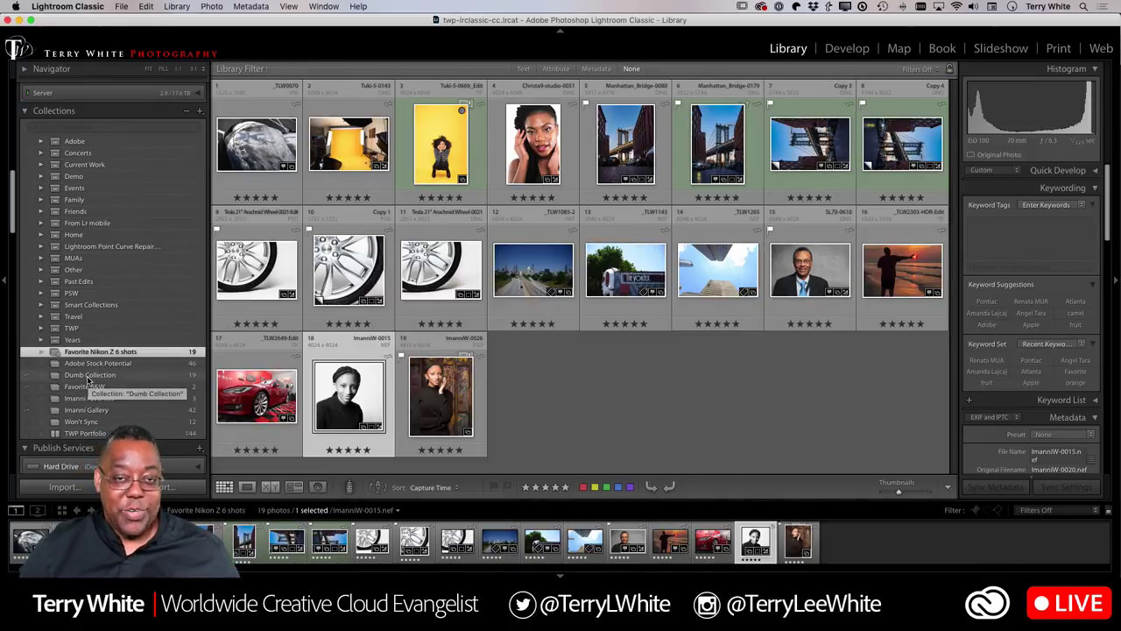
Step: Expand the TWP collection set and view the aerial photos in Portfolio-Droneography
{"action": "left_click", "coordinate": [42, 331]}
{"action": "scroll", "coordinate": [132, 386], "scroll_direction": "down", "scroll_amount": 5}
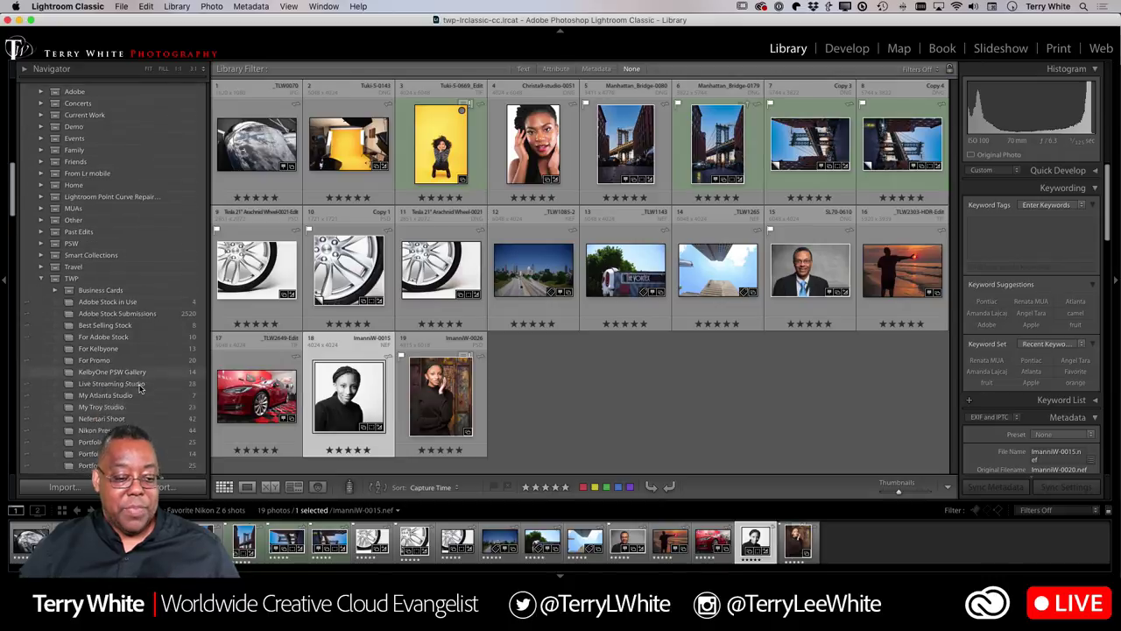
{"action": "scroll", "coordinate": [139, 388], "scroll_direction": "down", "scroll_amount": 1}
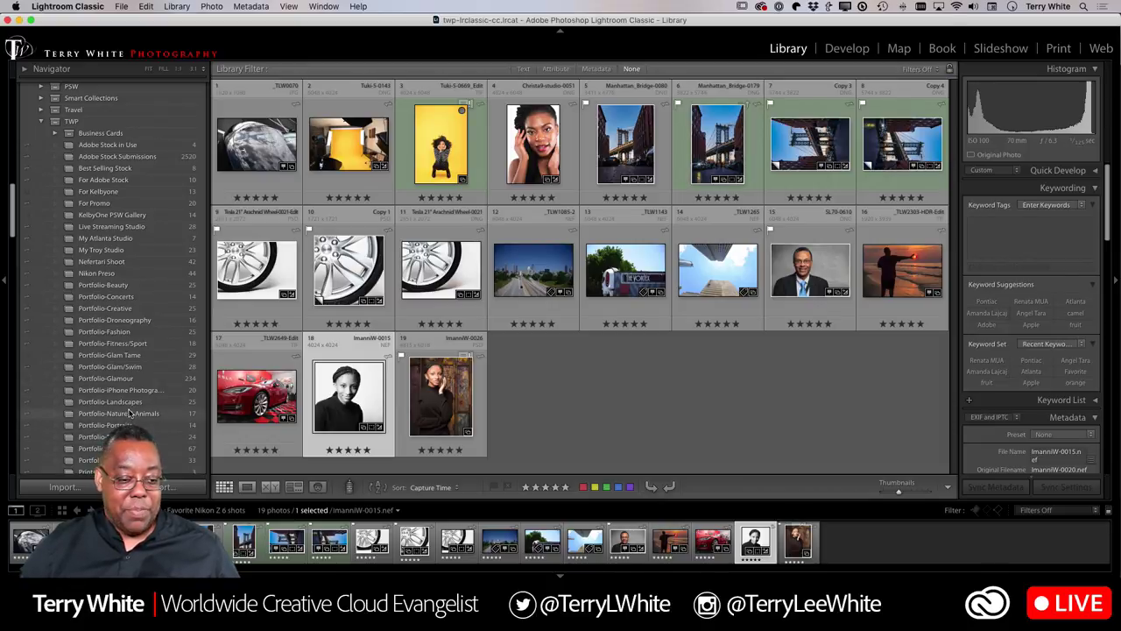
{"action": "left_click", "coordinate": [131, 320]}
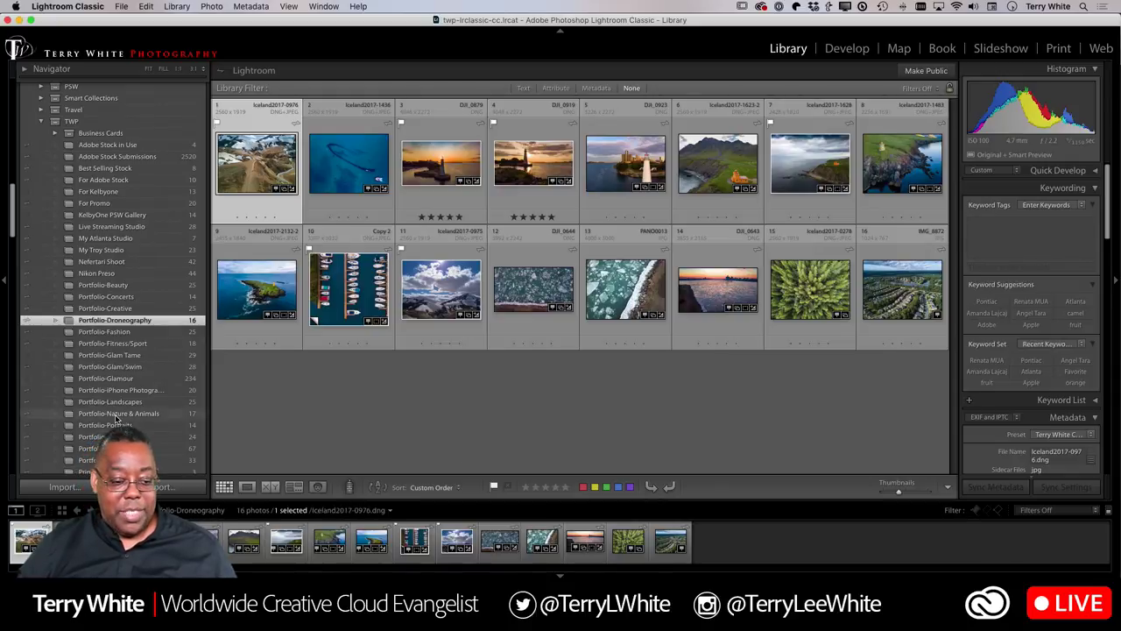
Step: Open the Imanni Favorites collection with its three portraits
{"action": "scroll", "coordinate": [92, 454], "scroll_direction": "down", "scroll_amount": 10}
{"action": "scroll", "coordinate": [91, 454], "scroll_direction": "down", "scroll_amount": 5}
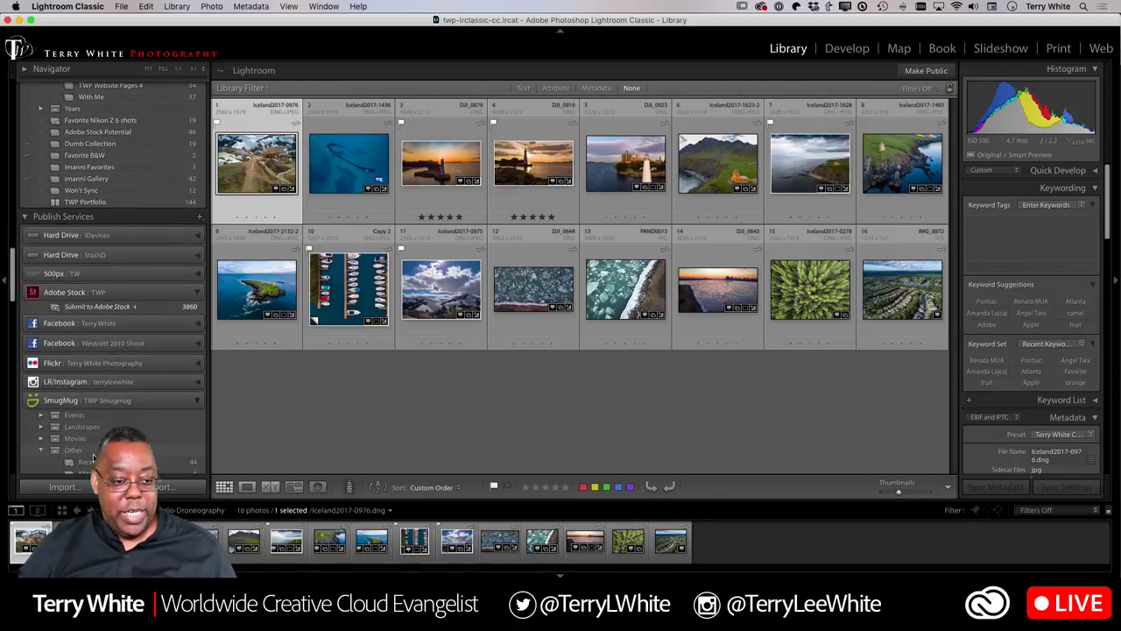
{"action": "scroll", "coordinate": [91, 454], "scroll_direction": "up", "scroll_amount": 5}
{"action": "scroll", "coordinate": [123, 344], "scroll_direction": "up", "scroll_amount": 1}
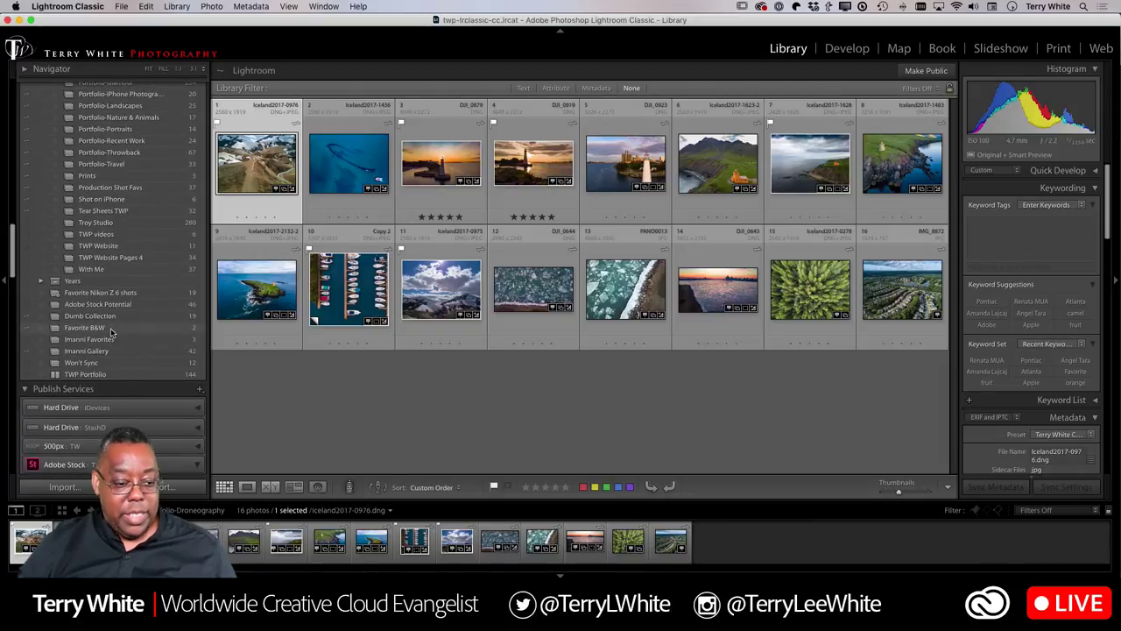
{"action": "left_click", "coordinate": [98, 340]}
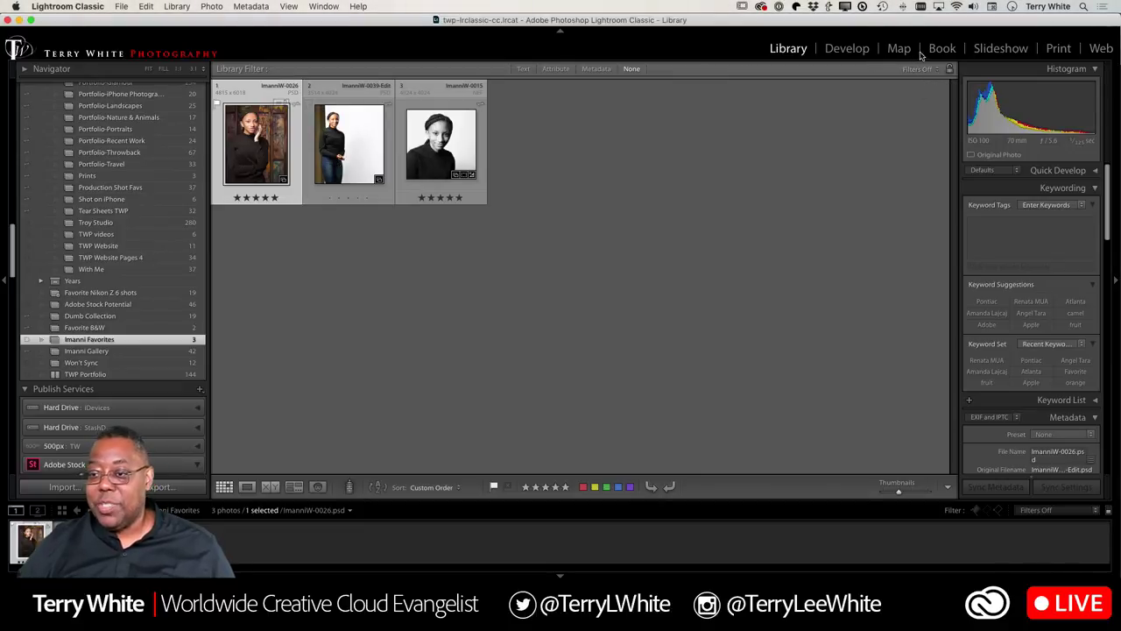
Step: Preview Imanni Favorites as a 3-slide slideshow in the Slideshow module, playing it twice through to ImanniW-0015
{"action": "left_click", "coordinate": [985, 50]}
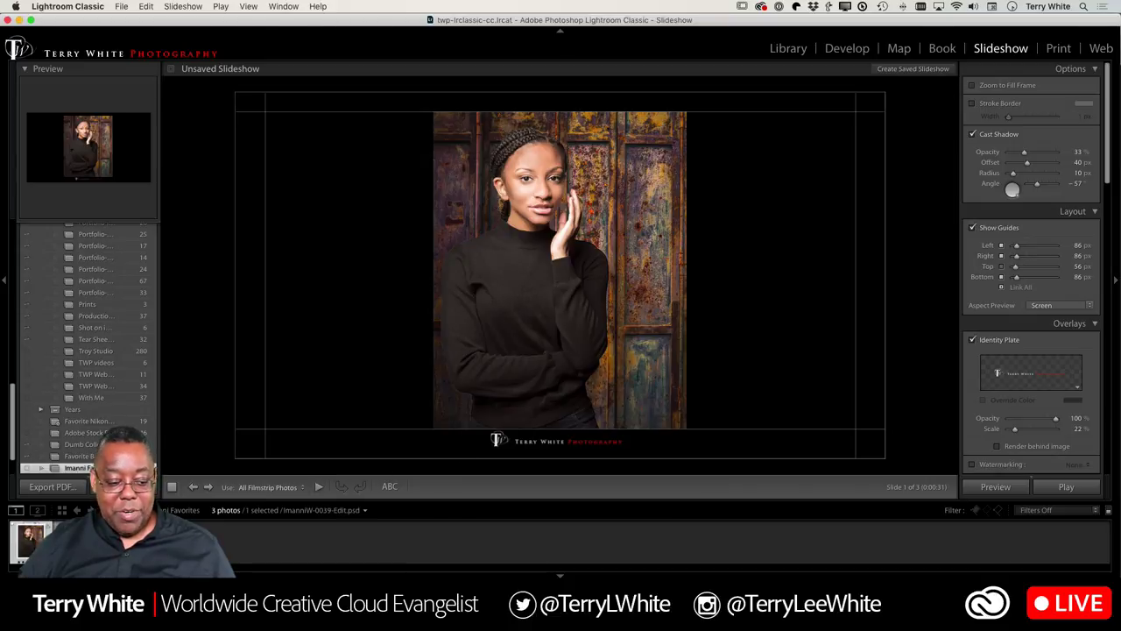
{"action": "key", "text": "Right"}
{"action": "key", "text": "Right"}
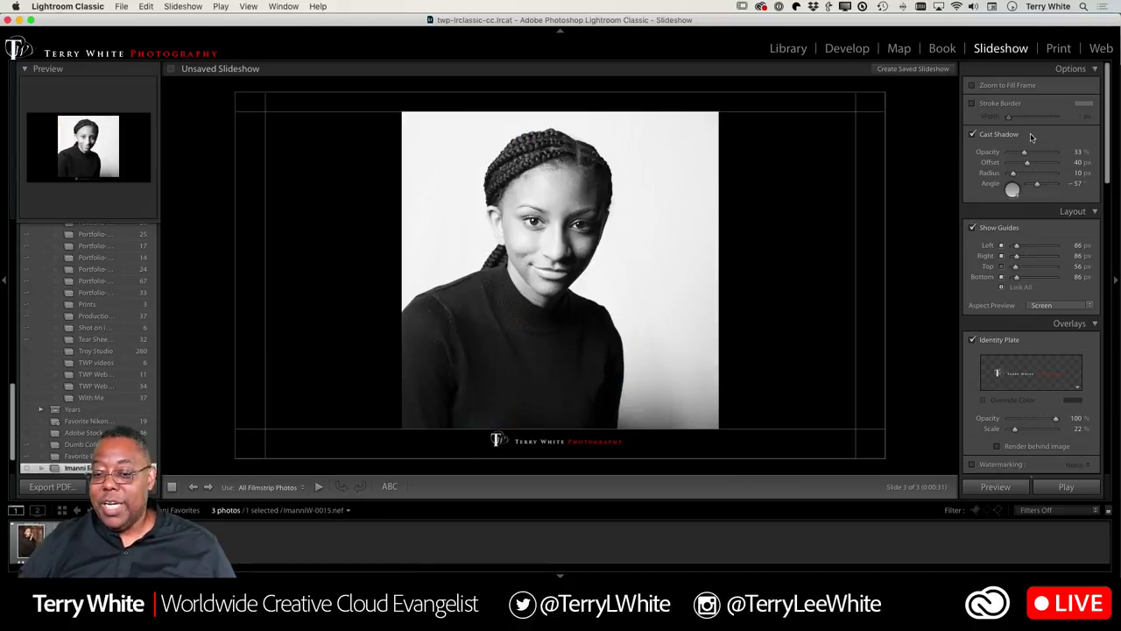
{"action": "left_click", "coordinate": [319, 487]}
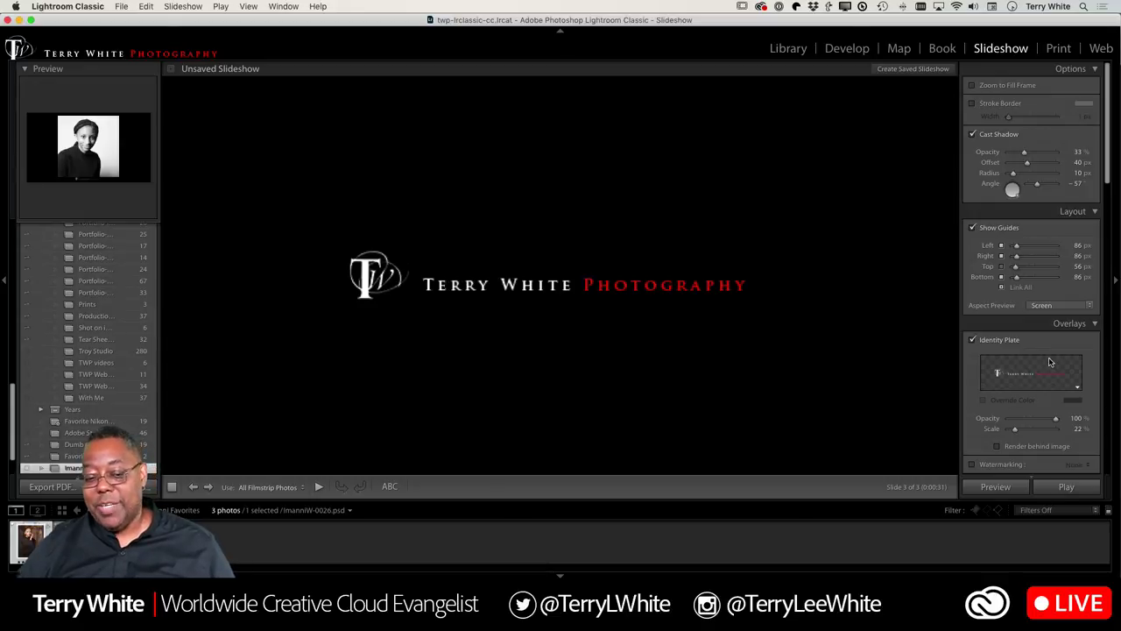
{"action": "left_click", "coordinate": [194, 487]}
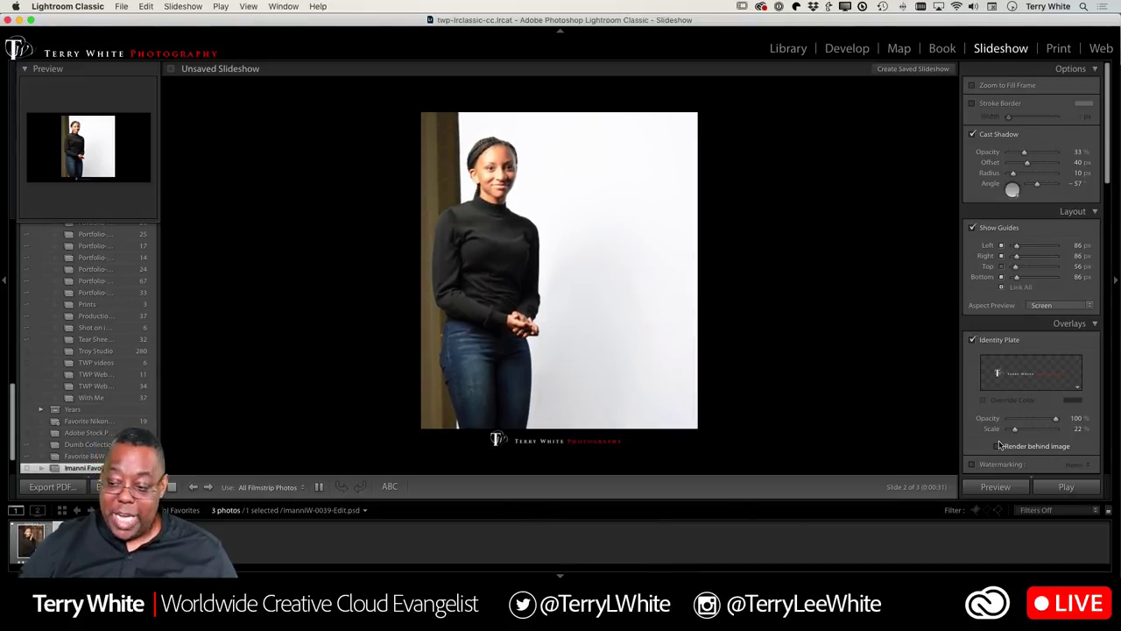
{"action": "scroll", "coordinate": [1008, 446], "scroll_direction": "down", "scroll_amount": 5}
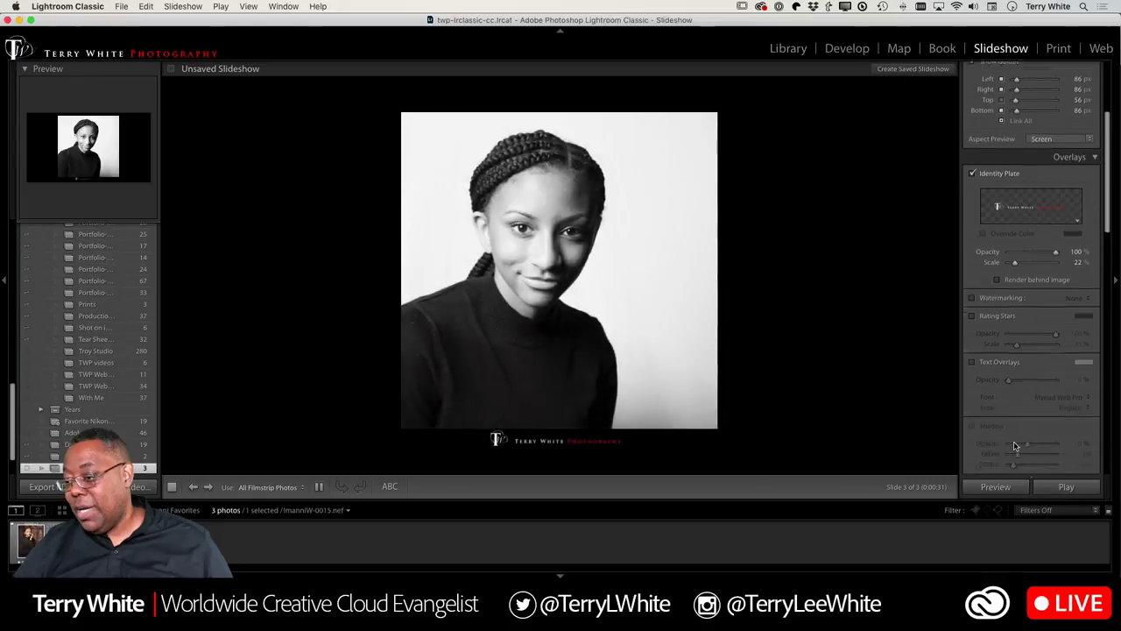
Step: Scroll the right panel to the Playback settings and clear the photo selection
{"action": "scroll", "coordinate": [1015, 446], "scroll_direction": "down", "scroll_amount": 15}
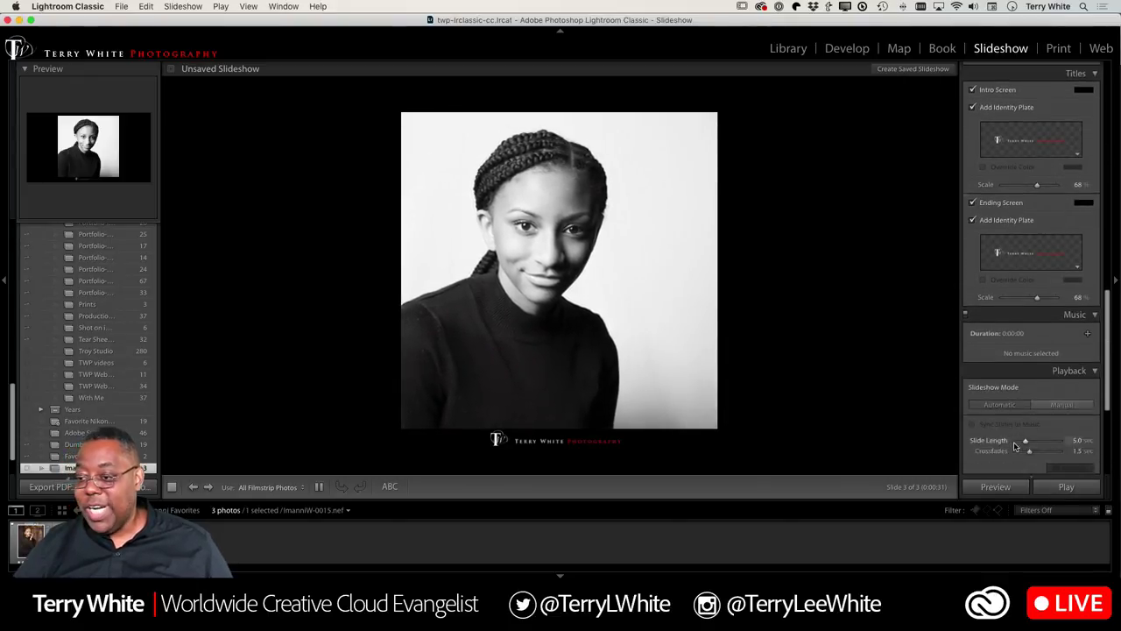
{"action": "scroll", "coordinate": [1014, 446], "scroll_direction": "down", "scroll_amount": 6}
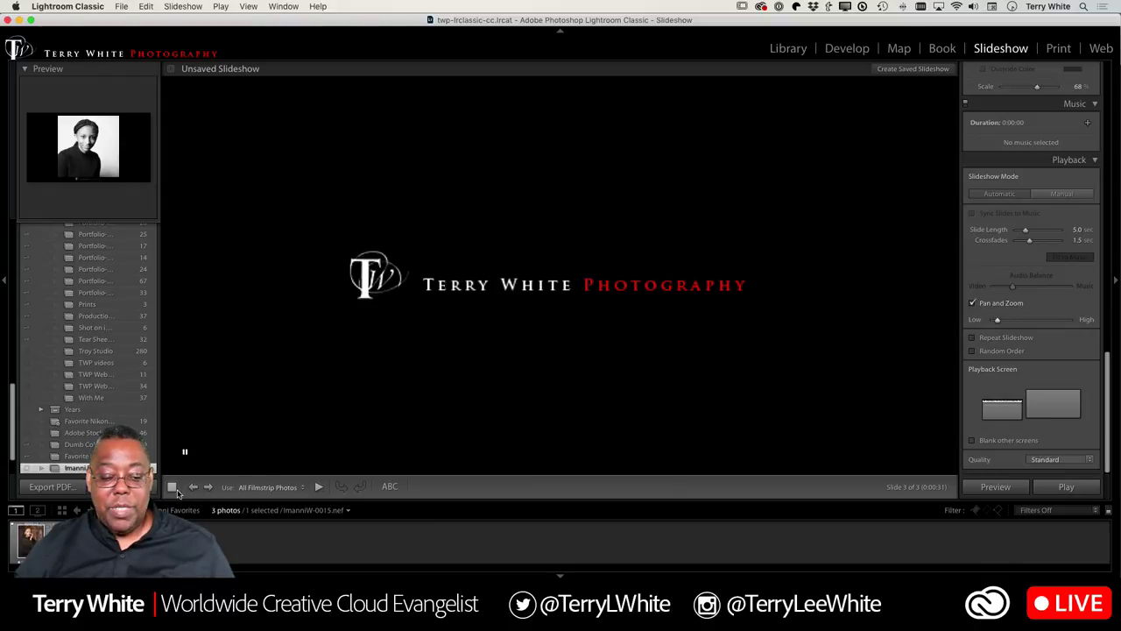
{"action": "scroll", "coordinate": [129, 420], "scroll_direction": "up", "scroll_amount": 5}
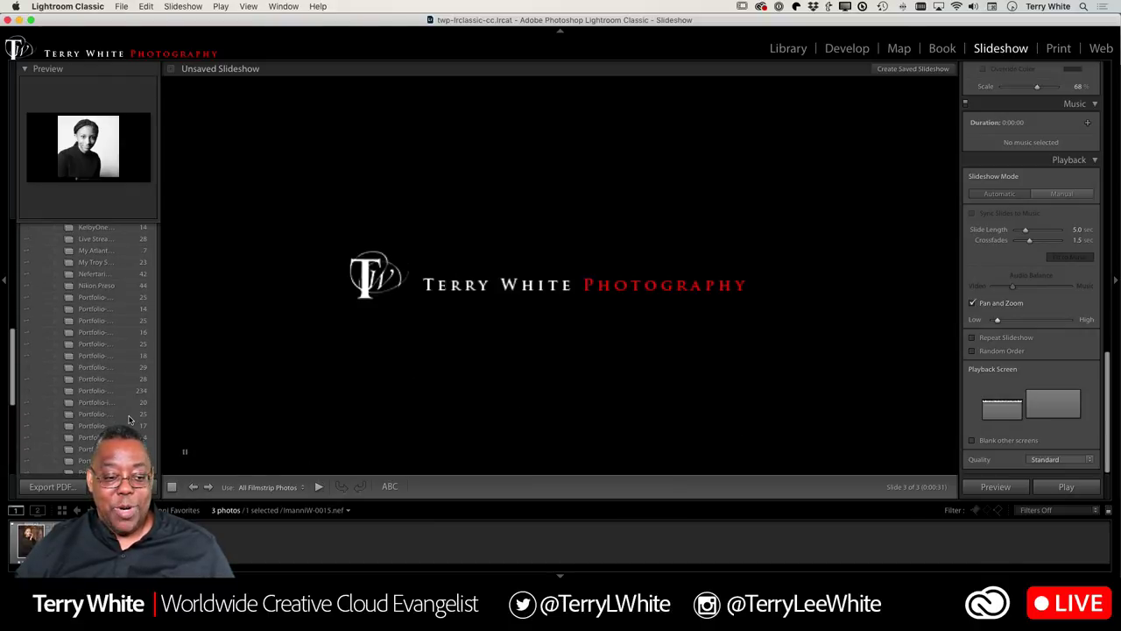
{"action": "scroll", "coordinate": [129, 420], "scroll_direction": "up", "scroll_amount": 5}
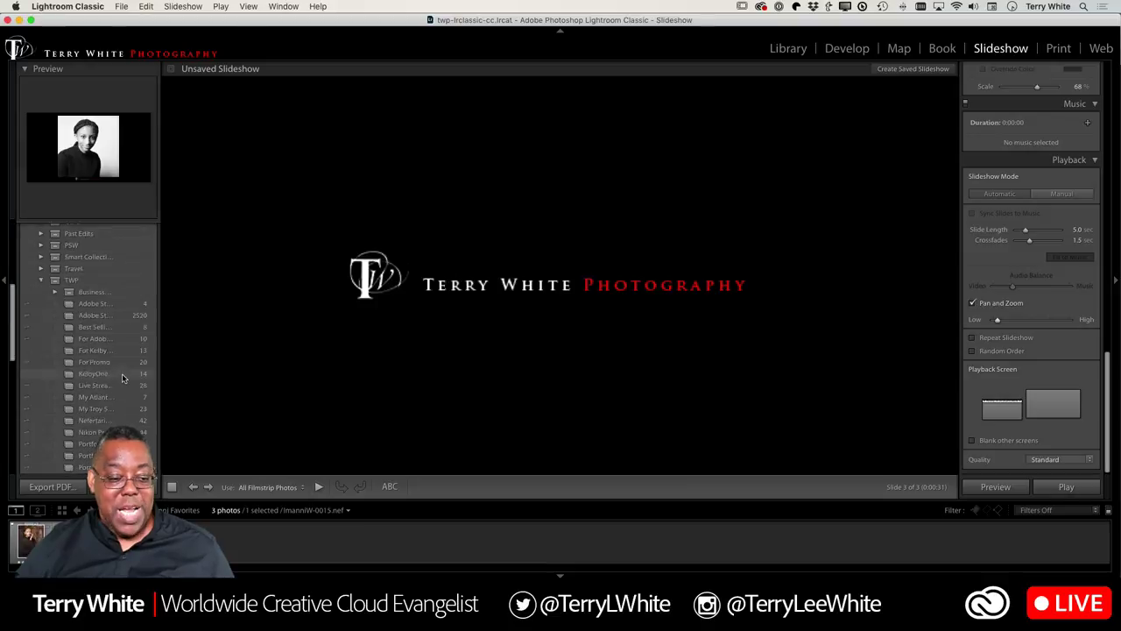
{"action": "scroll", "coordinate": [122, 379], "scroll_direction": "down", "scroll_amount": 10}
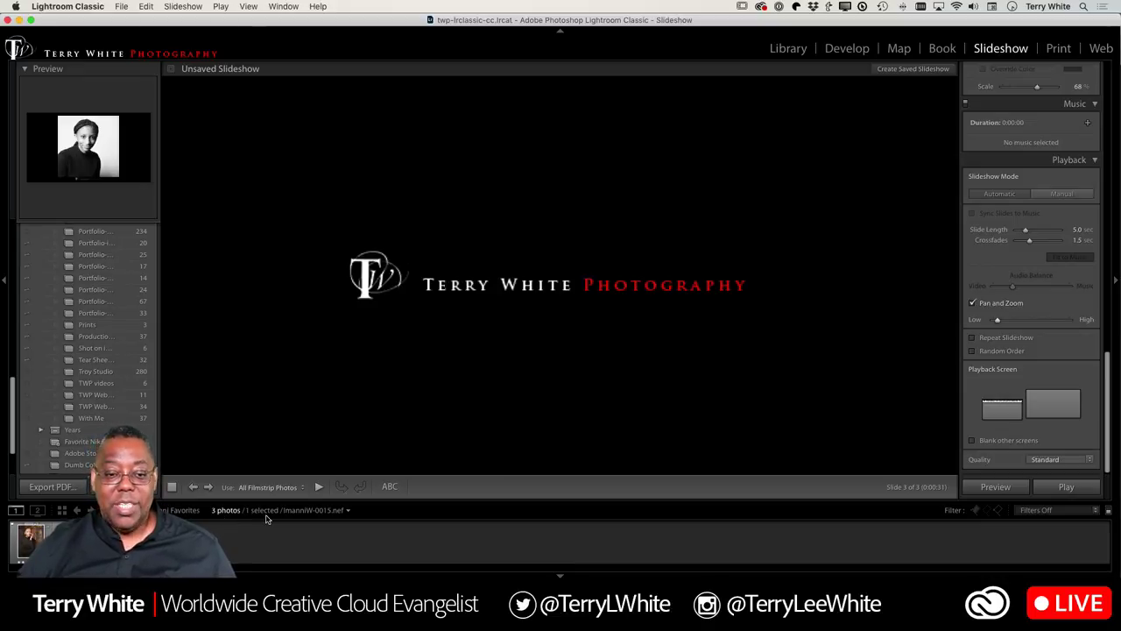
{"action": "left_click", "coordinate": [300, 531]}
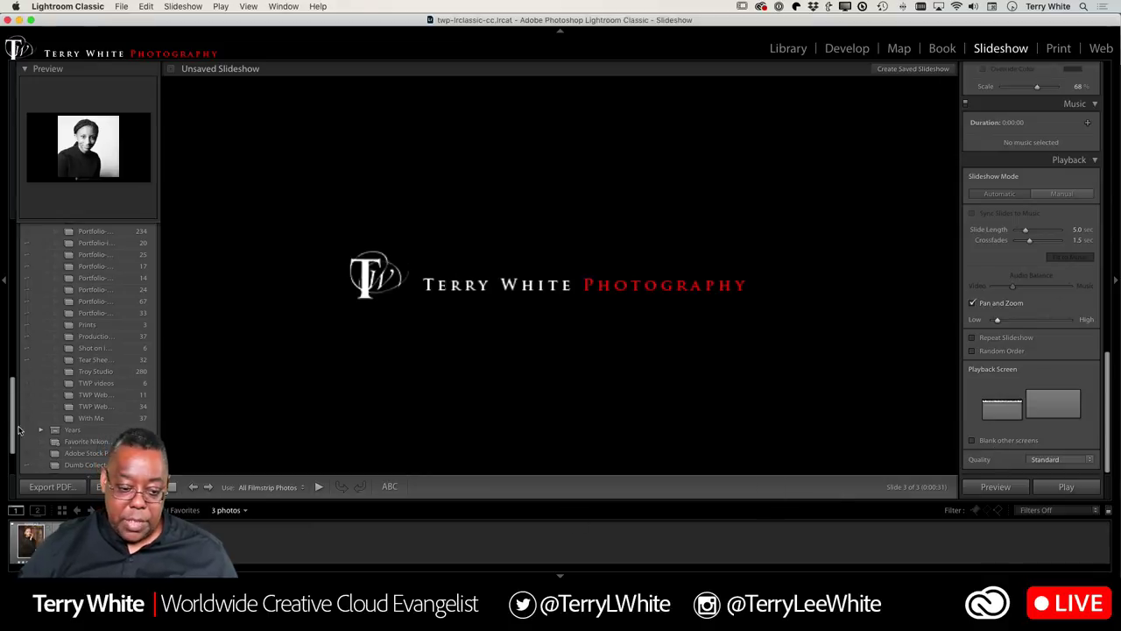
Step: Stop the slideshow preview and return to the three-photo Imanni Favorites Library grid
{"action": "left_click", "coordinate": [172, 486]}
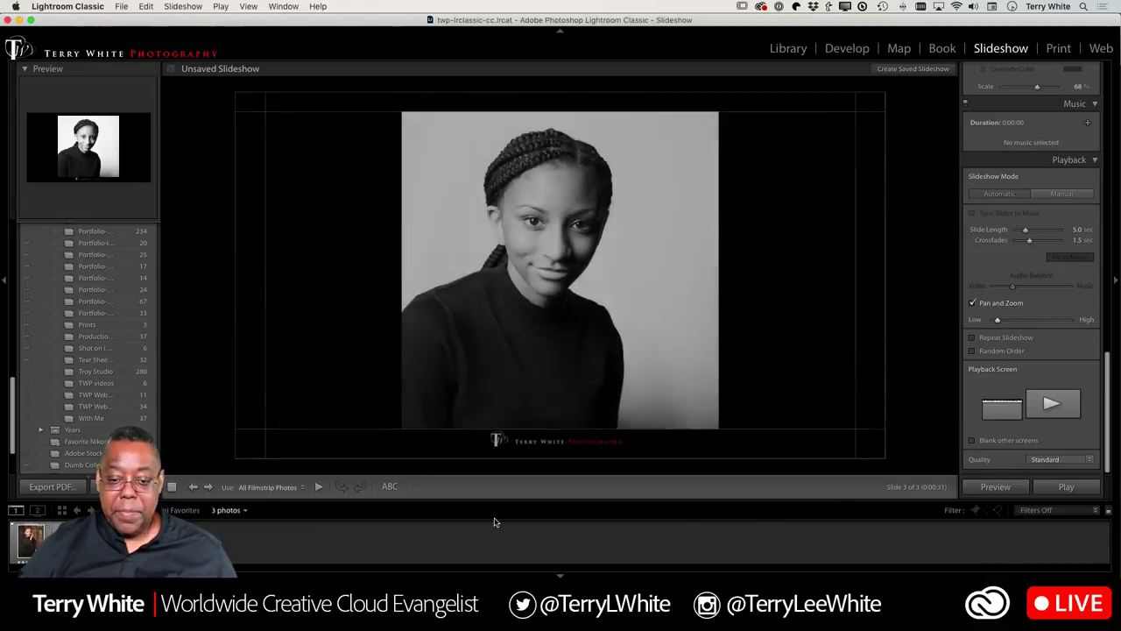
{"action": "key", "text": "g"}
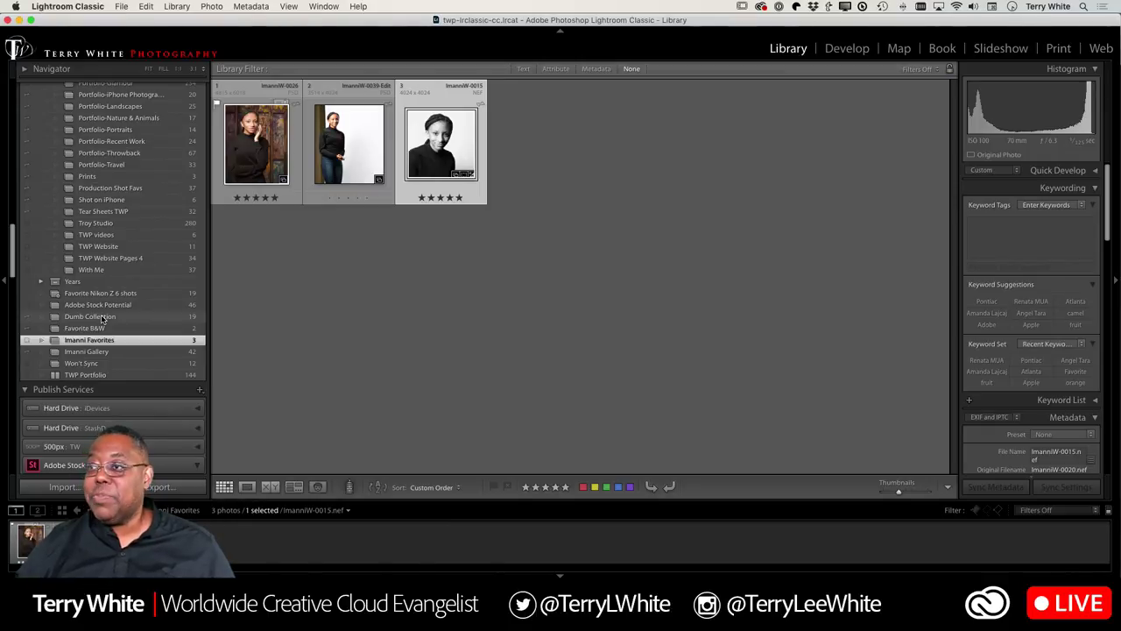
{"action": "scroll", "coordinate": [102, 319], "scroll_direction": "up", "scroll_amount": 1}
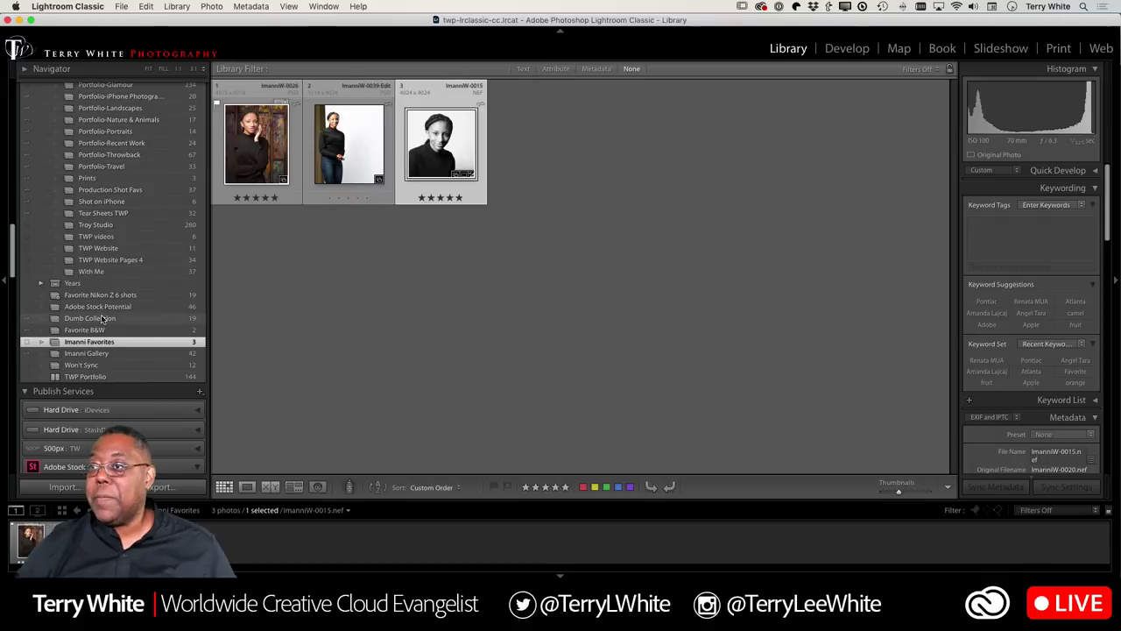
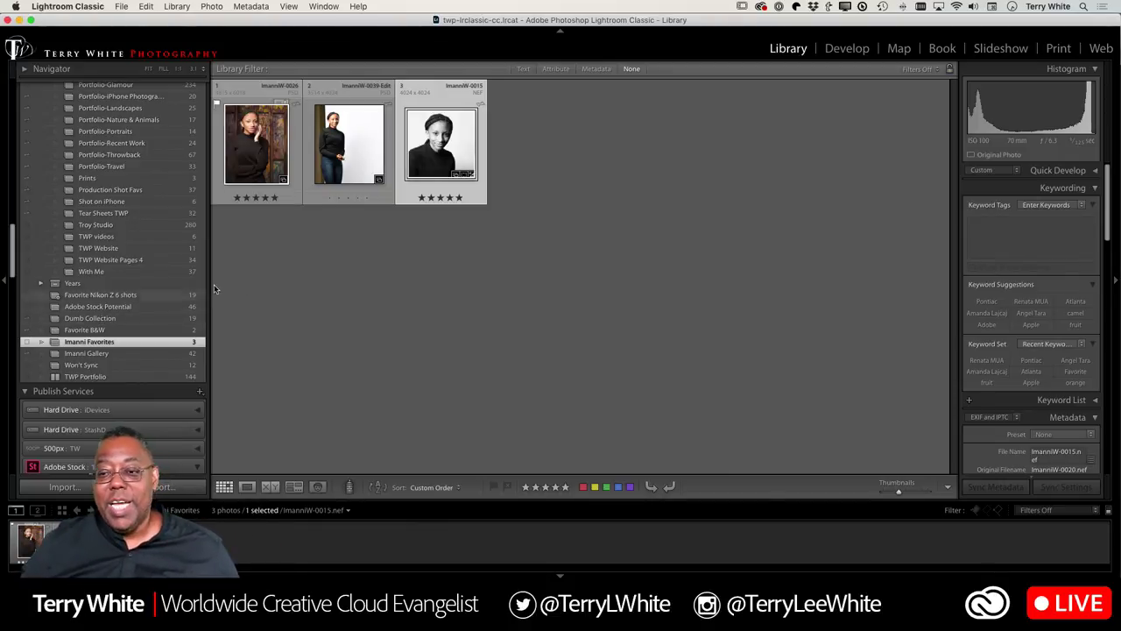
Step: Deselect the photos and switch to the Print module's three-column US Letter layout
{"action": "left_click", "coordinate": [718, 184]}
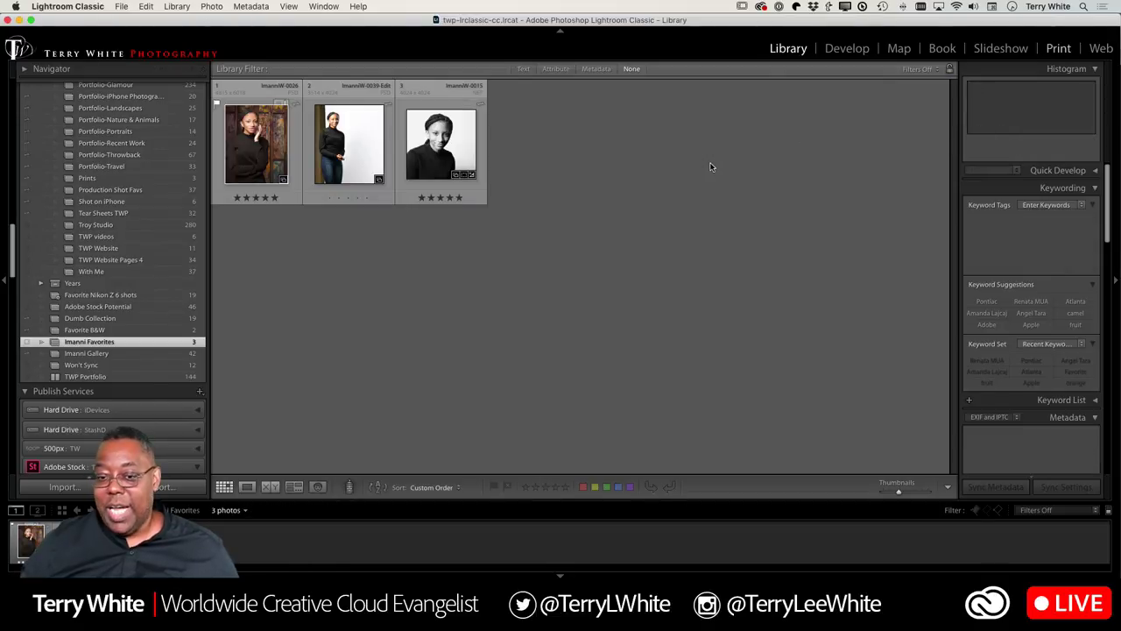
{"action": "key", "text": "super+alt+p"}
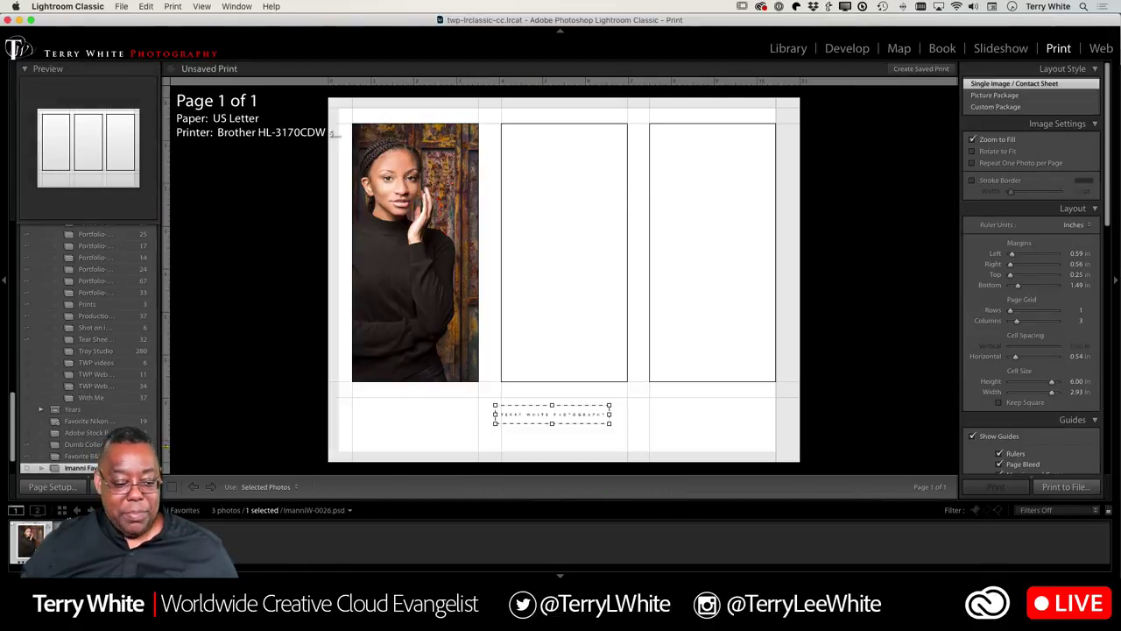
Step: Fill all three print cells, nudge the middle portrait to centre her, then return to the deselected Library grid
{"action": "key", "text": "super+a"}
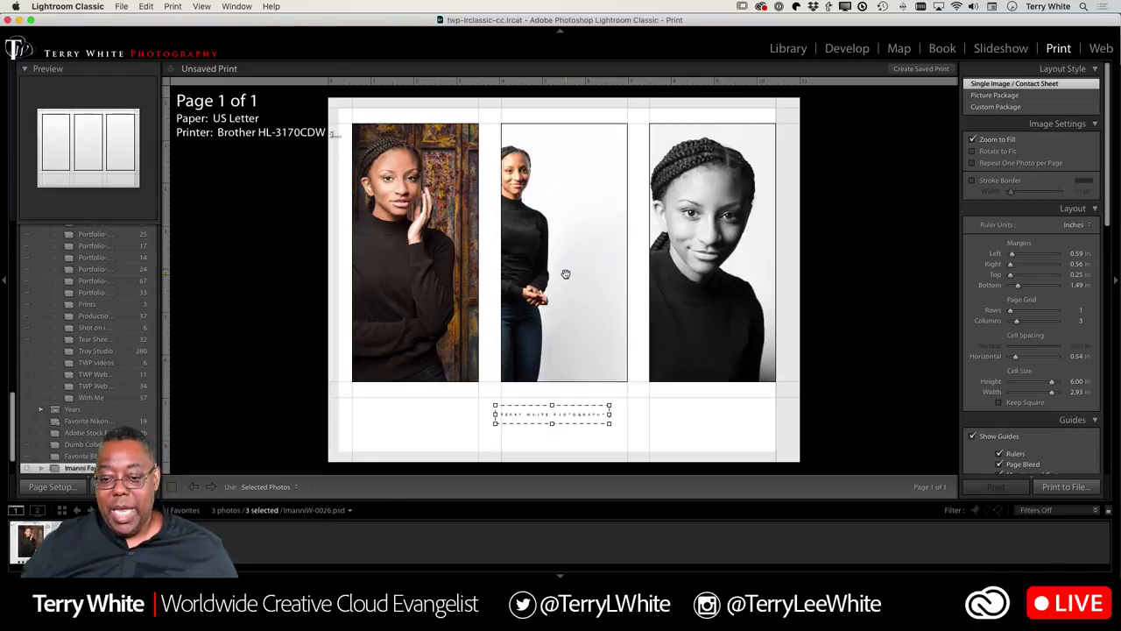
{"action": "left_click_drag", "start_coordinate": [566, 274], "coordinate": [594, 272]}
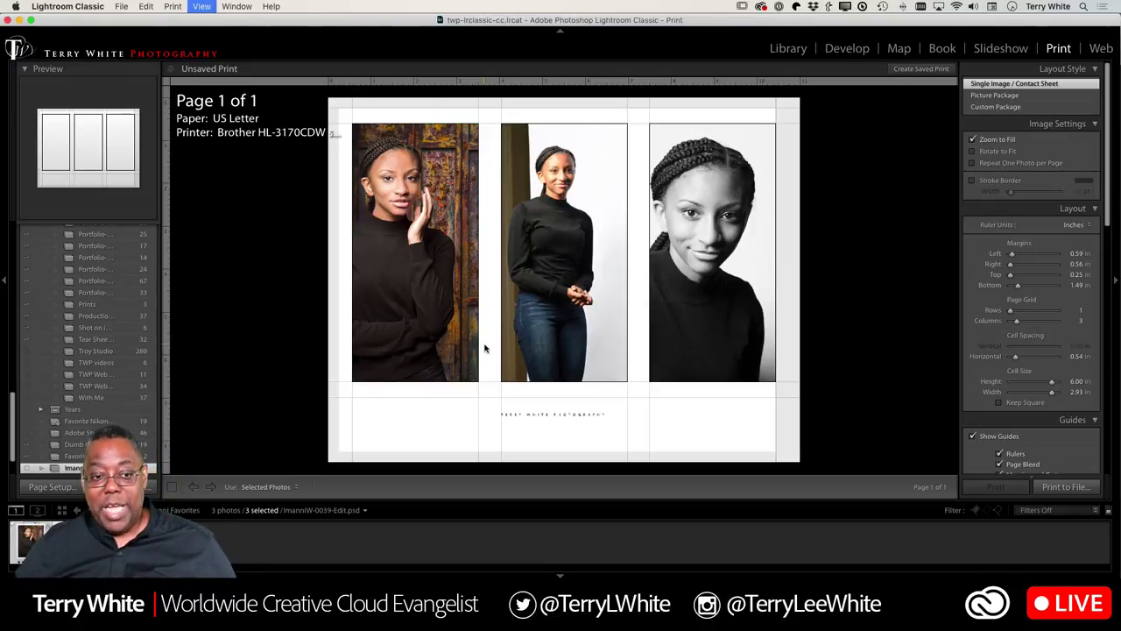
{"action": "key", "text": "g"}
{"action": "left_click", "coordinate": [447, 362]}
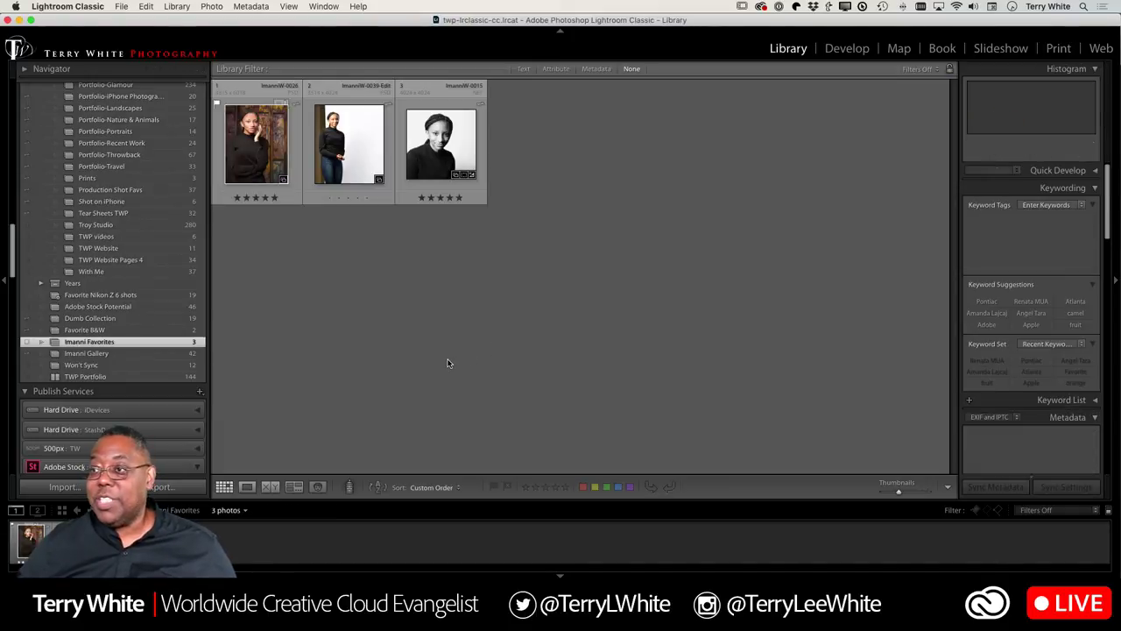